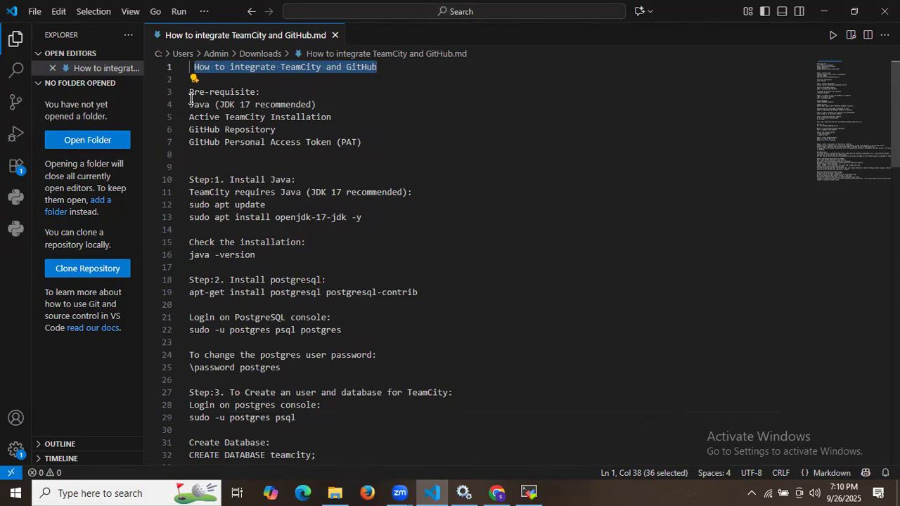
Step: Review the prerequisites: Java JDK 17, active TeamCity installation, GitHub repository, personal access token
{"action": "left_click", "coordinate": [195, 104]}
{"action": "left_click_drag", "start_coordinate": [219, 105], "coordinate": [255, 105]}
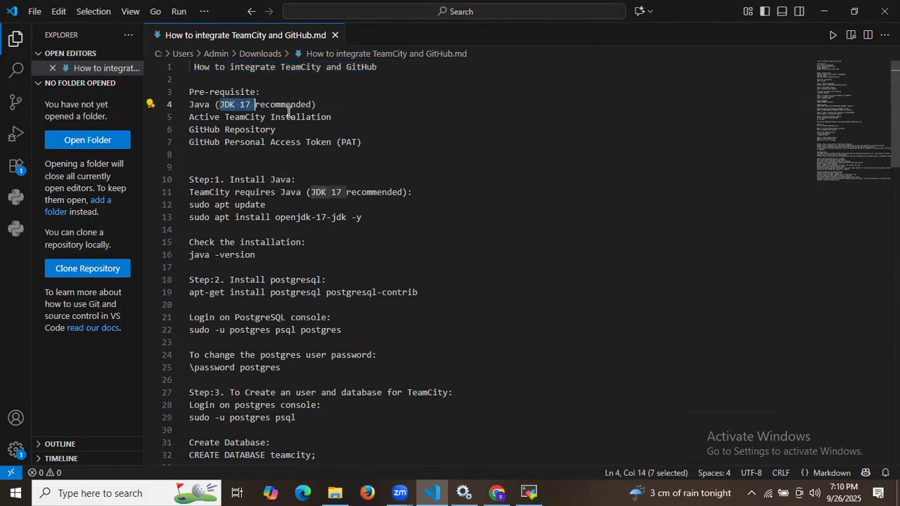
{"action": "left_click_drag", "start_coordinate": [205, 117], "coordinate": [318, 116]}
{"action": "left_click_drag", "start_coordinate": [197, 129], "coordinate": [278, 129]}
{"action": "left_click_drag", "start_coordinate": [204, 141], "coordinate": [327, 143]}
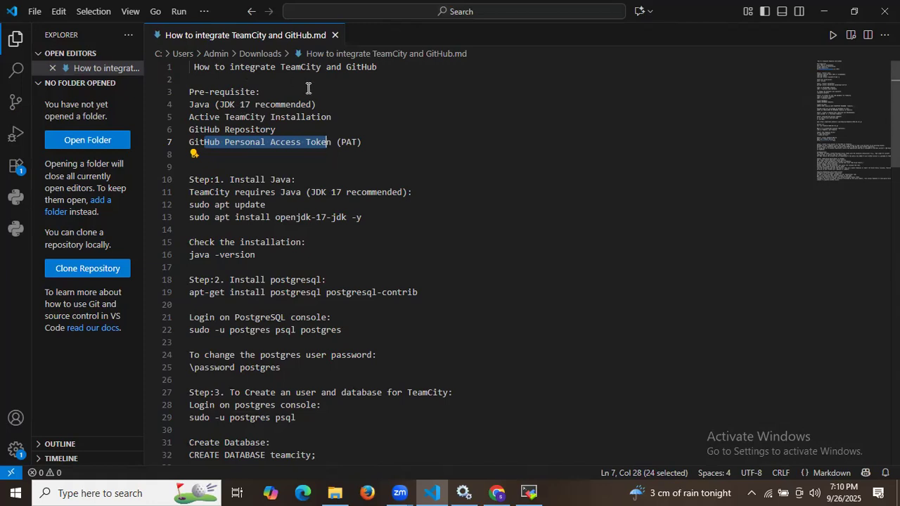
Step: Check the AWS EC2 instances page and the server's terminal session, then return to the guide
{"action": "left_click", "coordinate": [497, 492]}
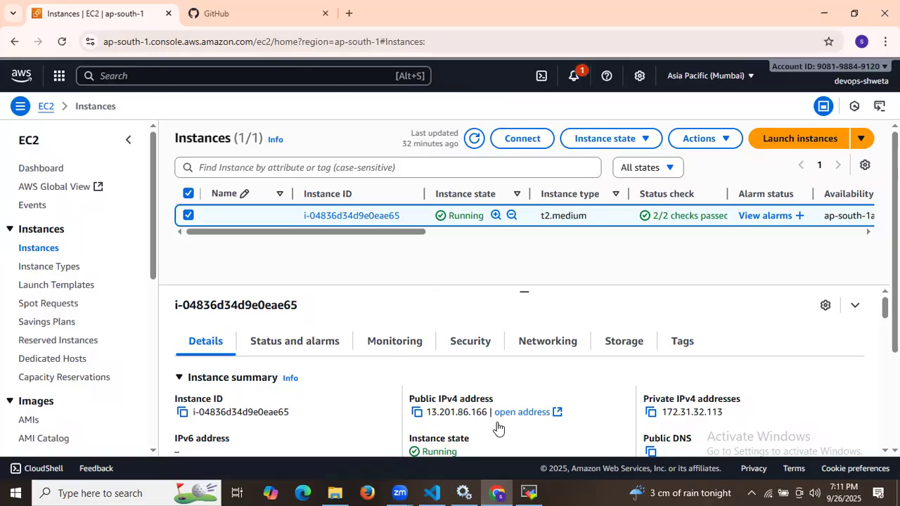
{"action": "left_click", "coordinate": [528, 492]}
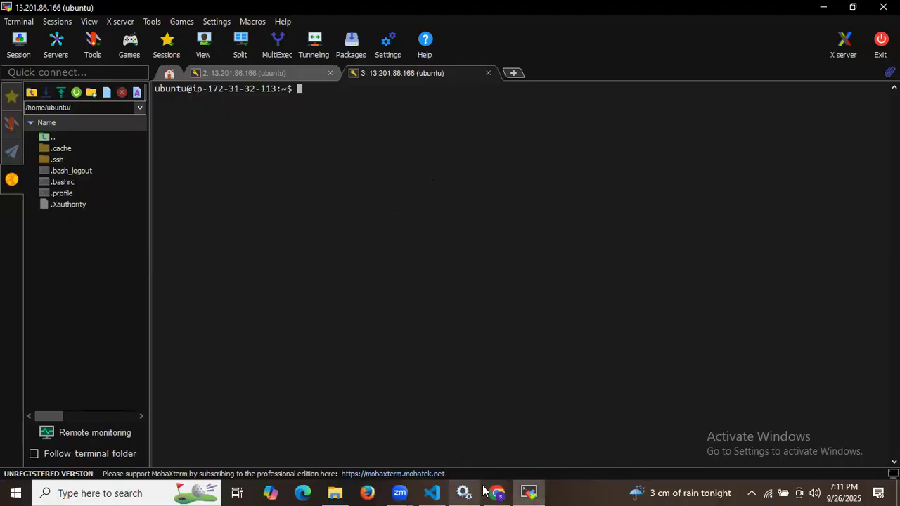
{"action": "left_click", "coordinate": [432, 492]}
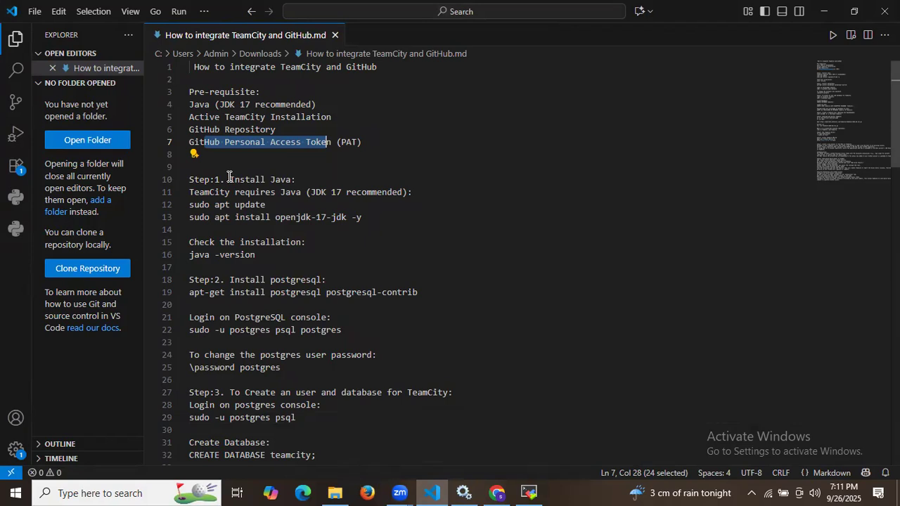
Step: Run sudo apt update on the EC2 server, fetching 37.5 MB and reporting 38 upgradable packages
{"action": "left_click_drag", "start_coordinate": [230, 179], "coordinate": [320, 178]}
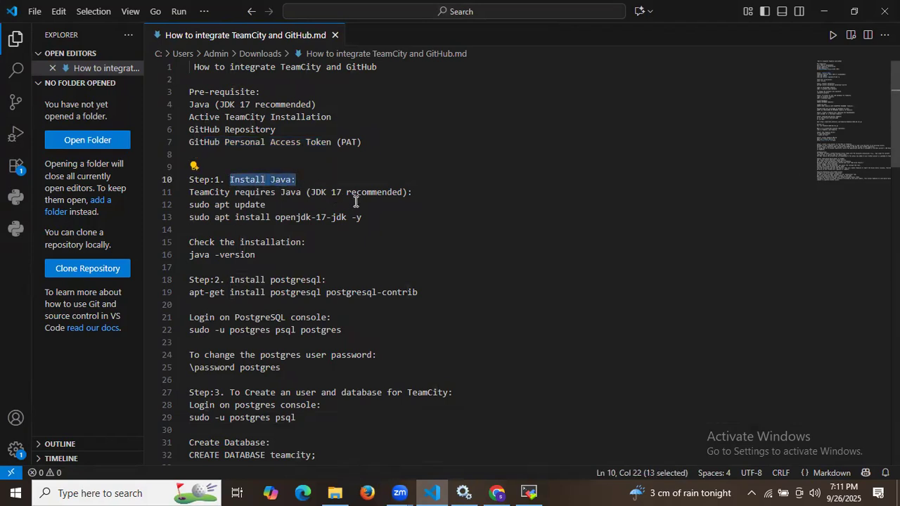
{"action": "triple_click", "coordinate": [199, 204]}
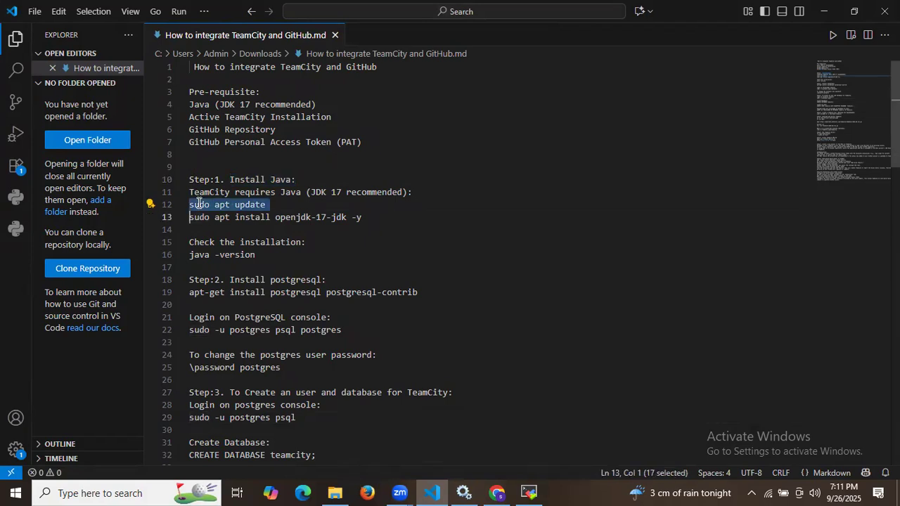
{"action": "key", "text": "ctrl+c"}
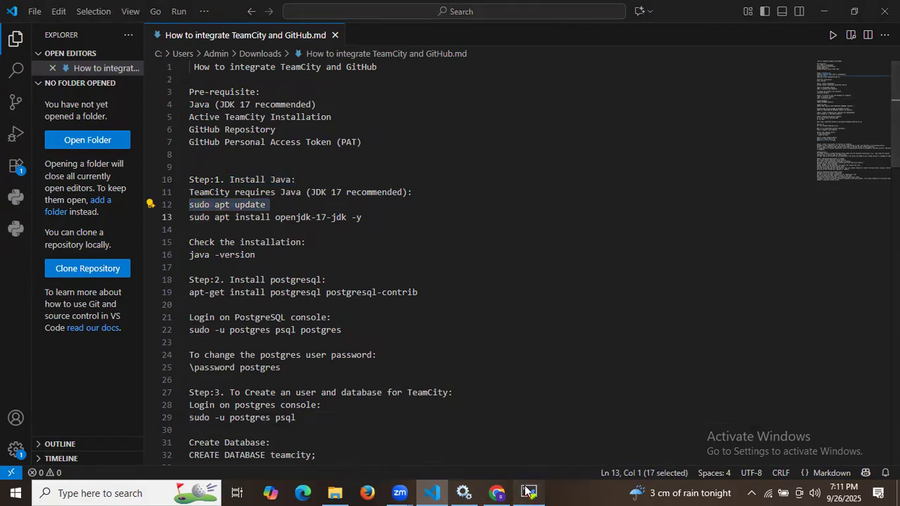
{"action": "left_click", "coordinate": [528, 493]}
{"action": "right_click", "coordinate": [506, 331]}
{"action": "key", "text": "Return"}
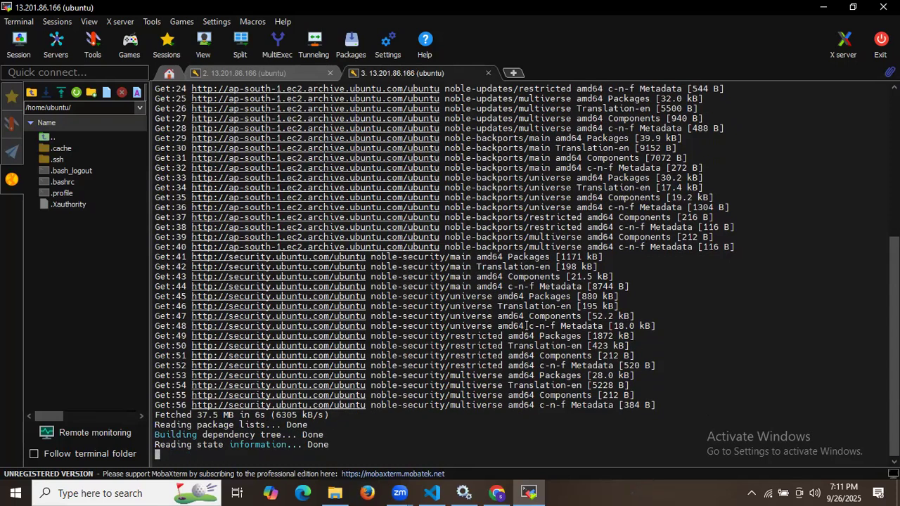
{"action": "left_click", "coordinate": [432, 492]}
Step: Install OpenJDK 17 on the server from the guide's command, then clear the terminal
{"action": "left_click", "coordinate": [242, 219]}
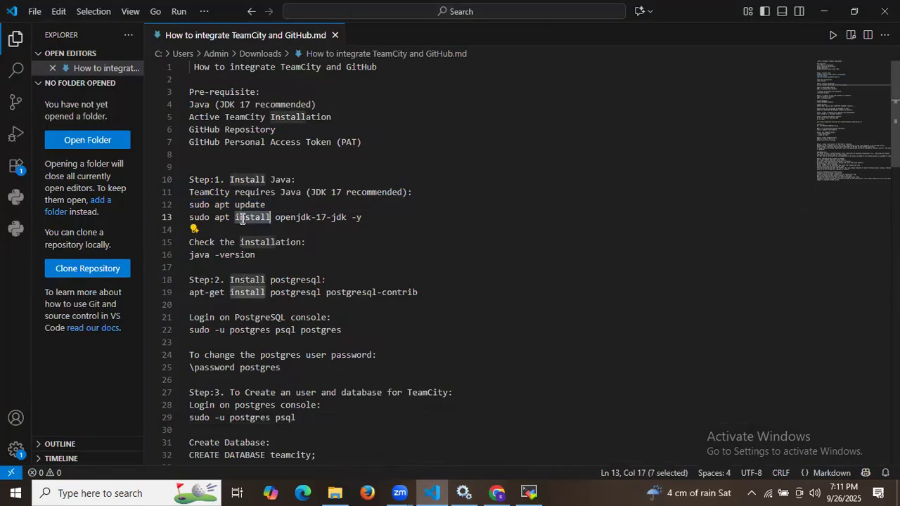
{"action": "left_click", "coordinate": [301, 218]}
{"action": "triple_click", "coordinate": [301, 218]}
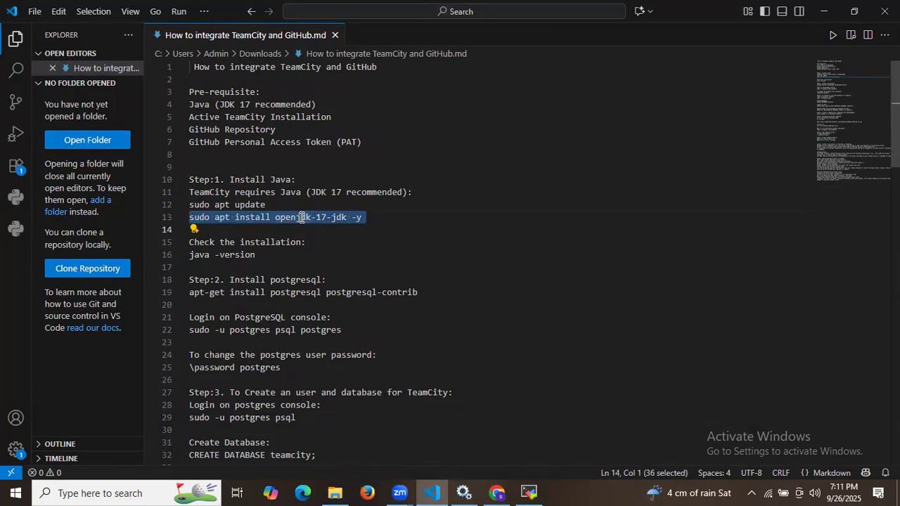
{"action": "left_click", "coordinate": [528, 493]}
{"action": "right_click", "coordinate": [538, 396]}
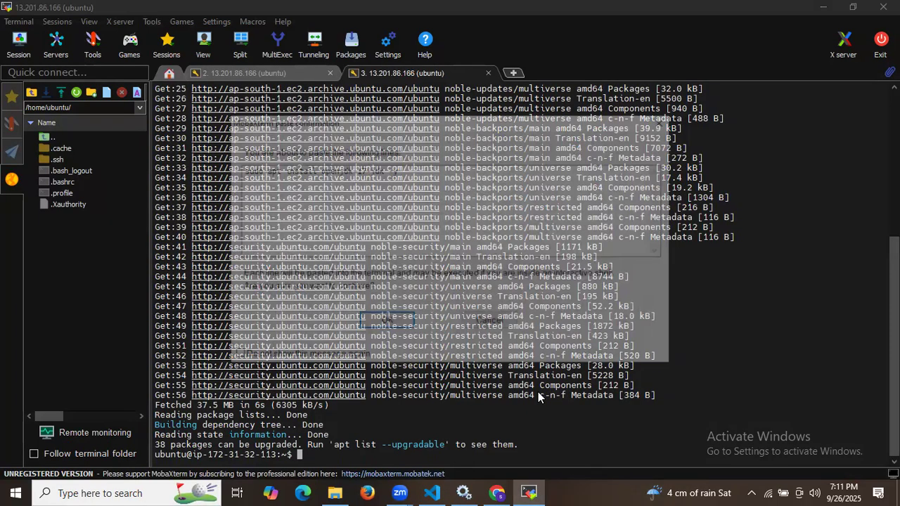
{"action": "key", "text": "Return"}
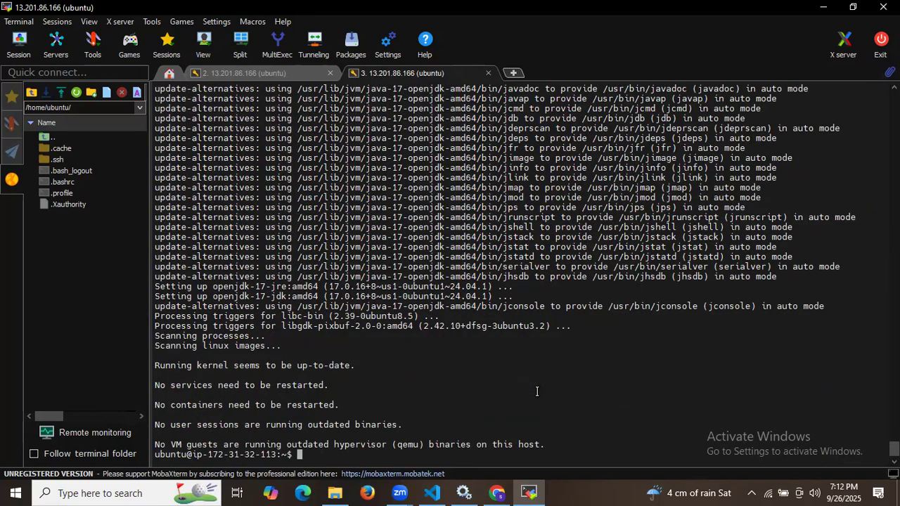
{"action": "type", "text": "lear"}
{"action": "key", "text": "Return"}
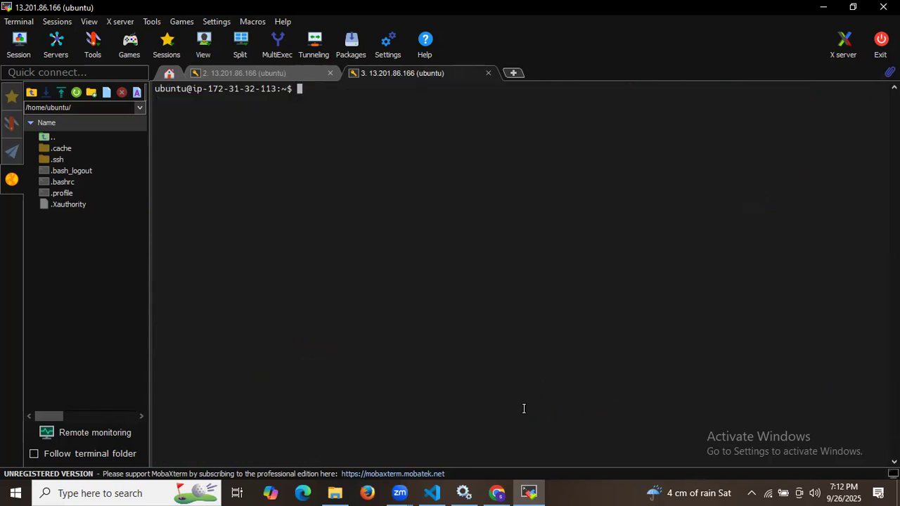
{"action": "left_click", "coordinate": [433, 493]}
Step: Run java -version to confirm Java 17.0.16 is installed, then clear the terminal
{"action": "scroll", "coordinate": [336, 285], "scroll_direction": "down", "scroll_amount": 1}
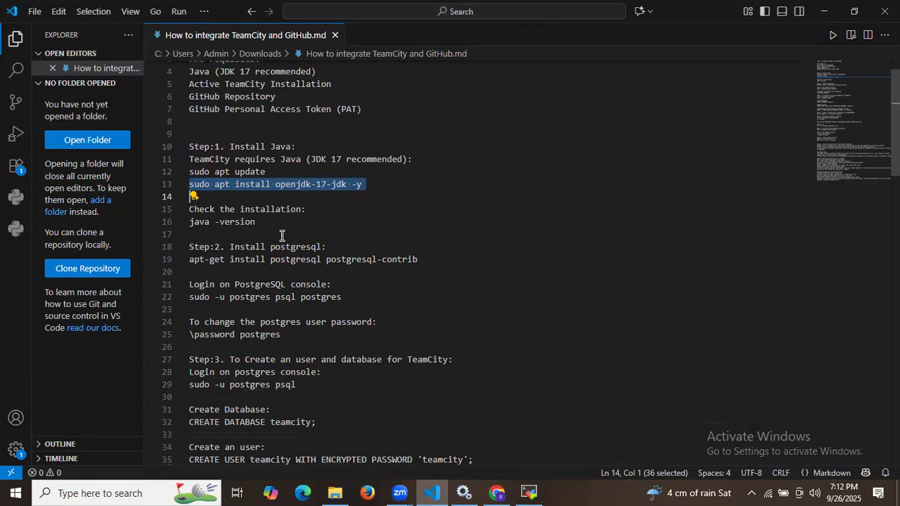
{"action": "triple_click", "coordinate": [235, 222]}
{"action": "key", "text": "ctrl+c"}
{"action": "left_click", "coordinate": [529, 493]}
{"action": "right_click", "coordinate": [523, 310]}
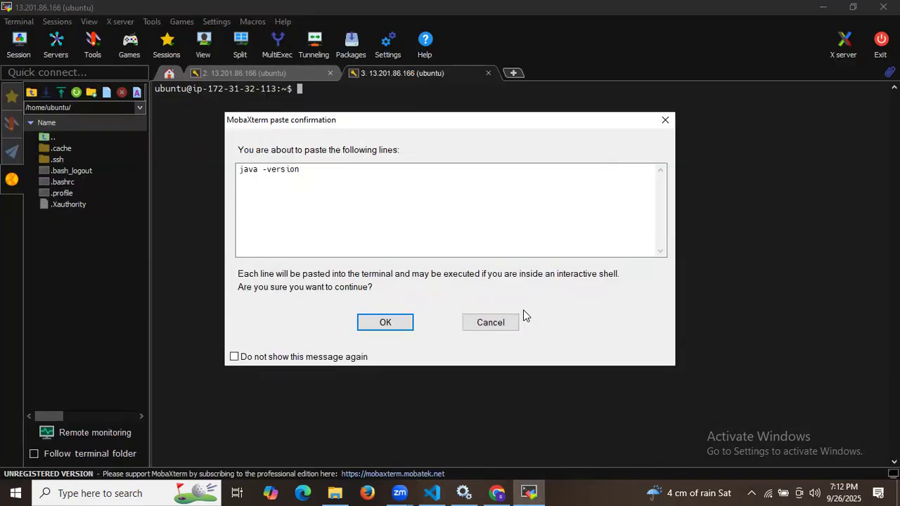
{"action": "key", "text": "Return"}
{"action": "left_click_drag", "start_coordinate": [231, 100], "coordinate": [301, 97]}
{"action": "double_click", "coordinate": [391, 180]}
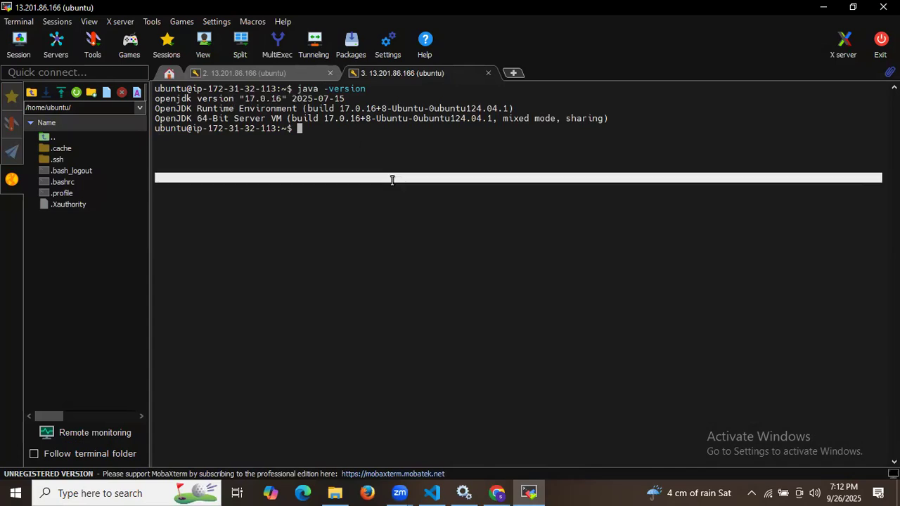
{"action": "left_click", "coordinate": [392, 180]}
{"action": "type", "text": "clear"}
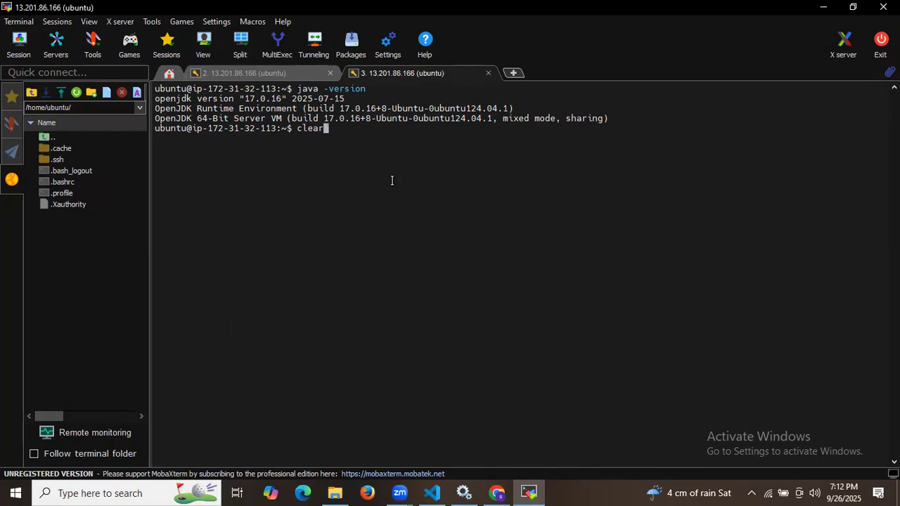
{"action": "key", "text": "Return"}
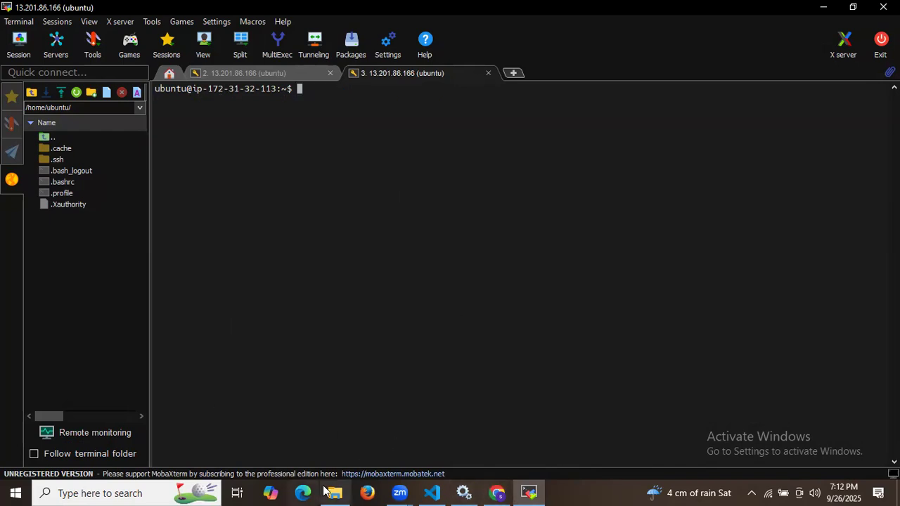
{"action": "left_click", "coordinate": [432, 493]}
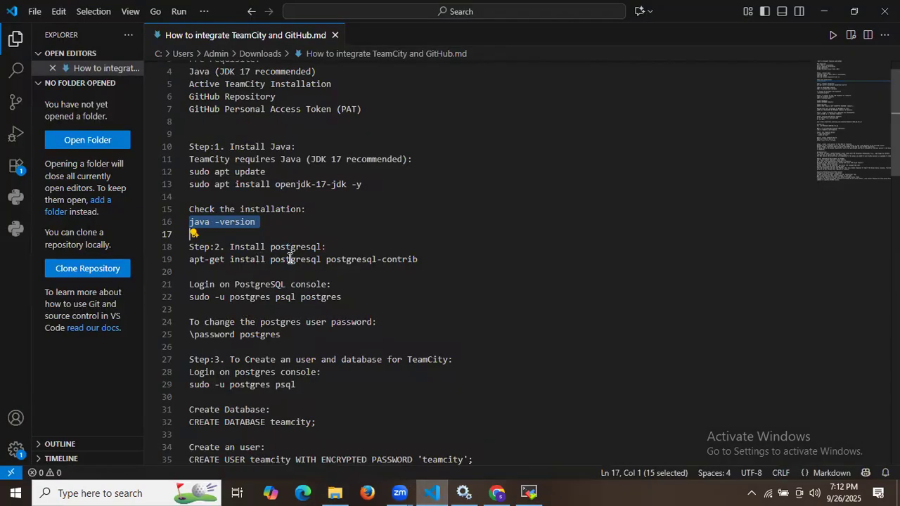
Step: Install PostgreSQL 16 and postgresql-contrib with sudo after a permission-denied attempt, then clear the terminal
{"action": "triple_click", "coordinate": [291, 259]}
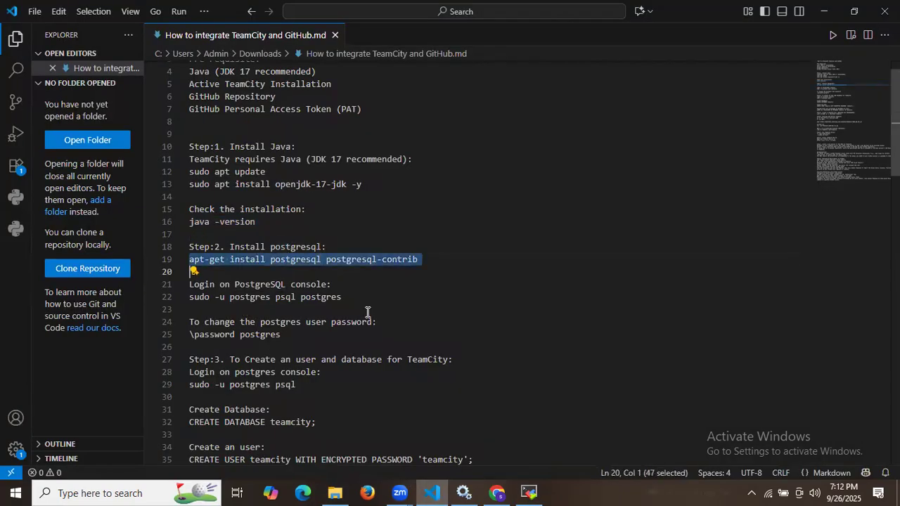
{"action": "key", "text": "ctrl+c"}
{"action": "left_click", "coordinate": [529, 492]}
{"action": "right_click", "coordinate": [501, 335]}
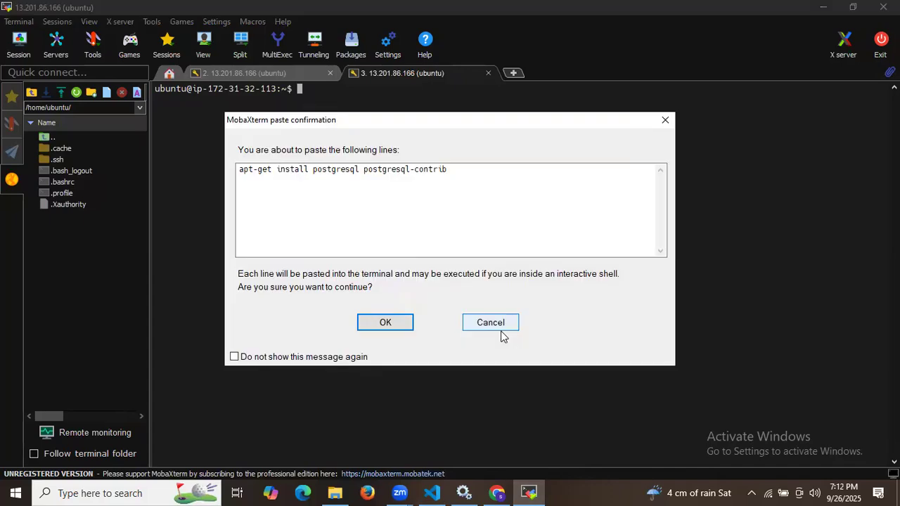
{"action": "key", "text": "Return"}
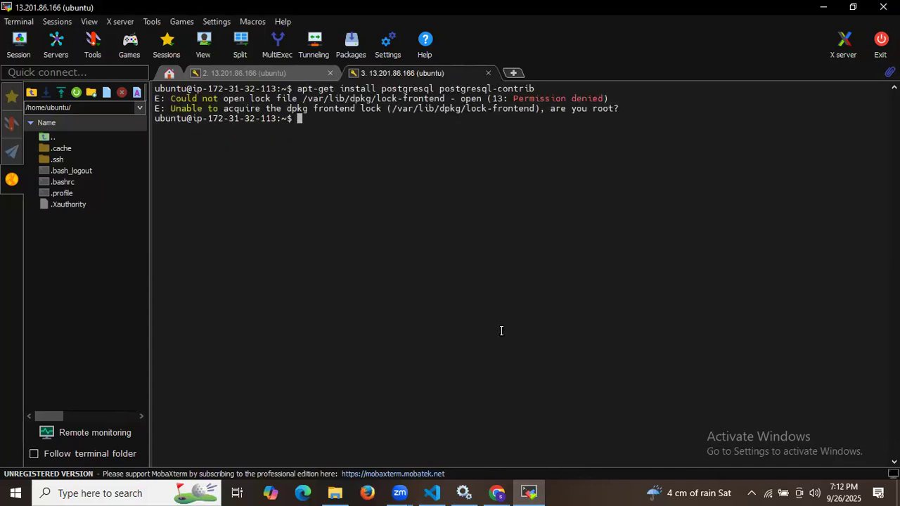
{"action": "type", "text": "sudo"}
{"action": "right_click", "coordinate": [501, 330]}
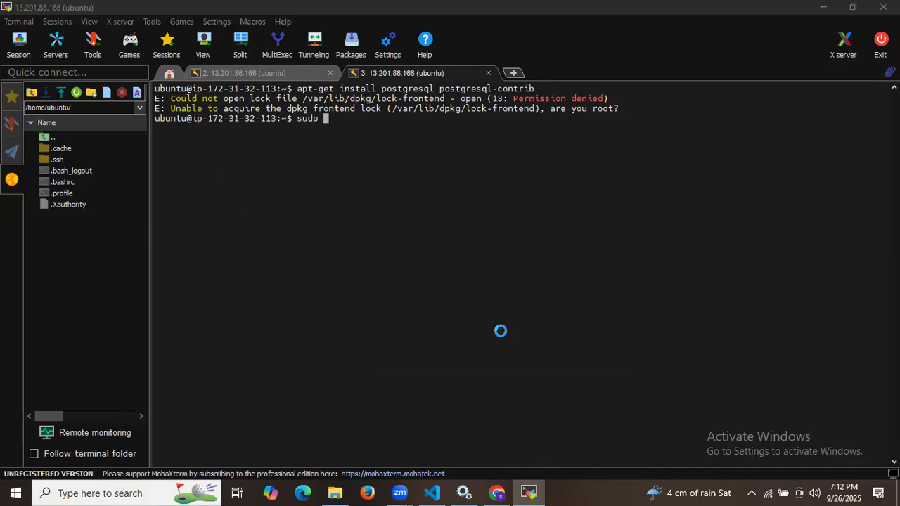
{"action": "key", "text": "Return"}
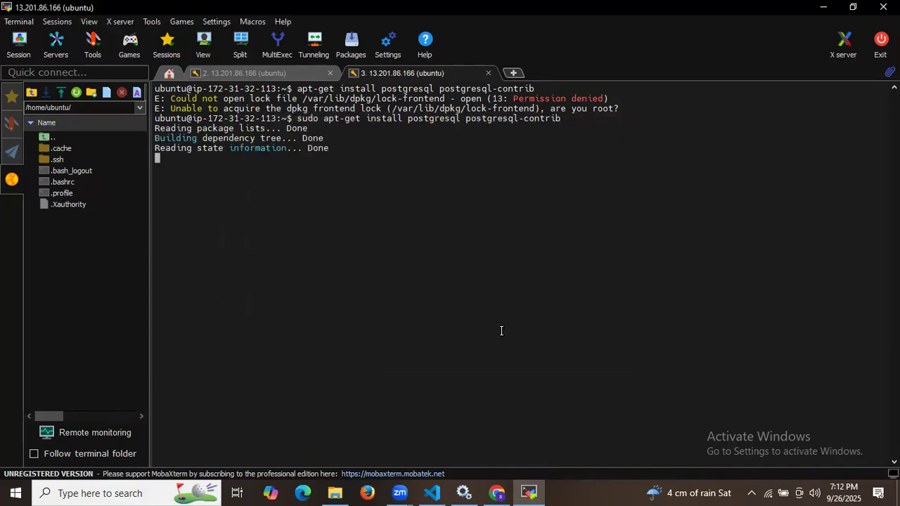
{"action": "key", "text": "Return"}
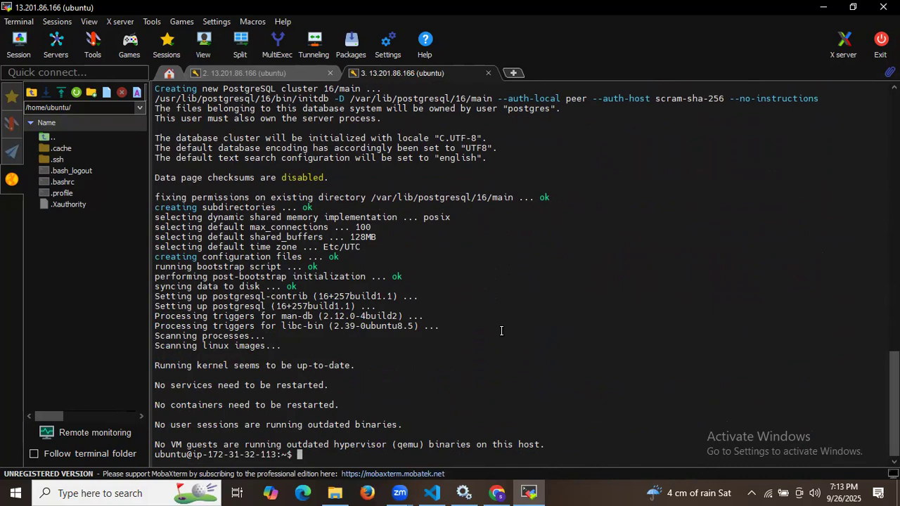
{"action": "type", "text": "lear"}
{"action": "key", "text": "Return"}
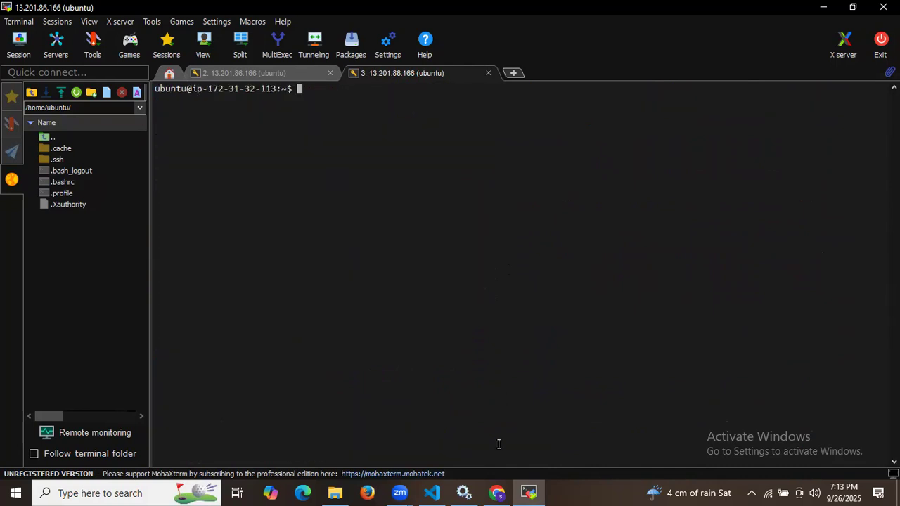
{"action": "left_click", "coordinate": [432, 493]}
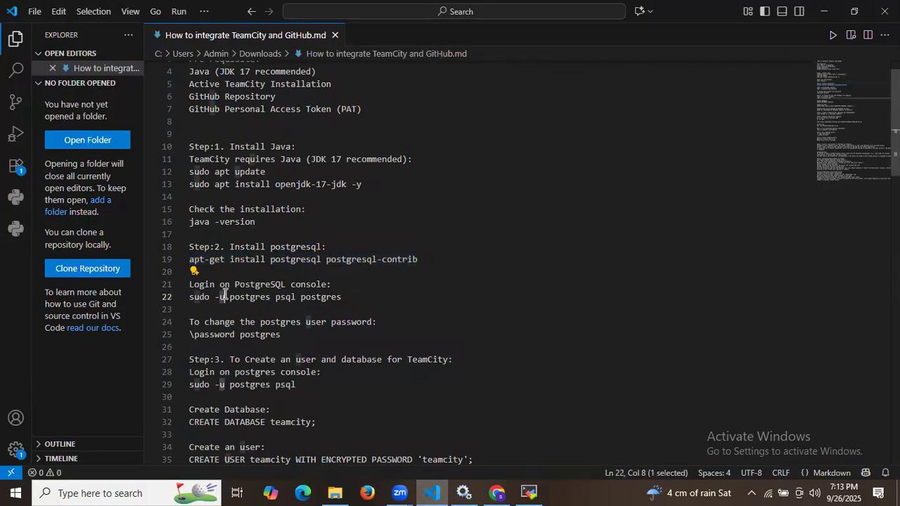
Step: Log in to the PostgreSQL console as the postgres user
{"action": "triple_click", "coordinate": [224, 295]}
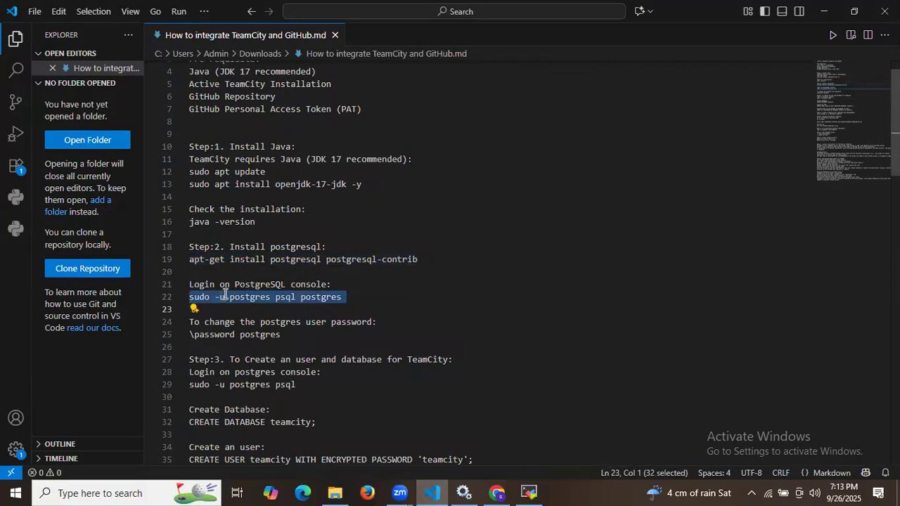
{"action": "left_click", "coordinate": [528, 493]}
{"action": "right_click", "coordinate": [508, 353]}
{"action": "key", "text": "Return"}
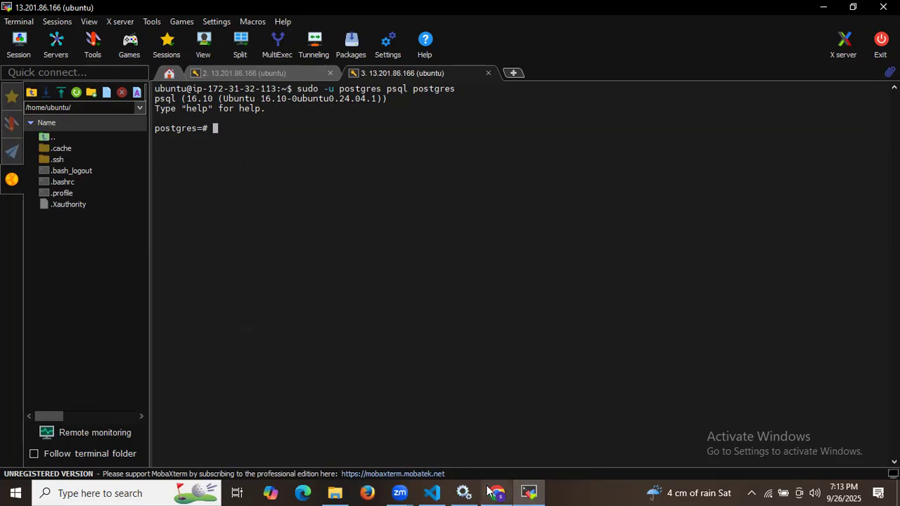
Step: Run \password postgres and enter the new password twice
{"action": "left_click", "coordinate": [431, 493]}
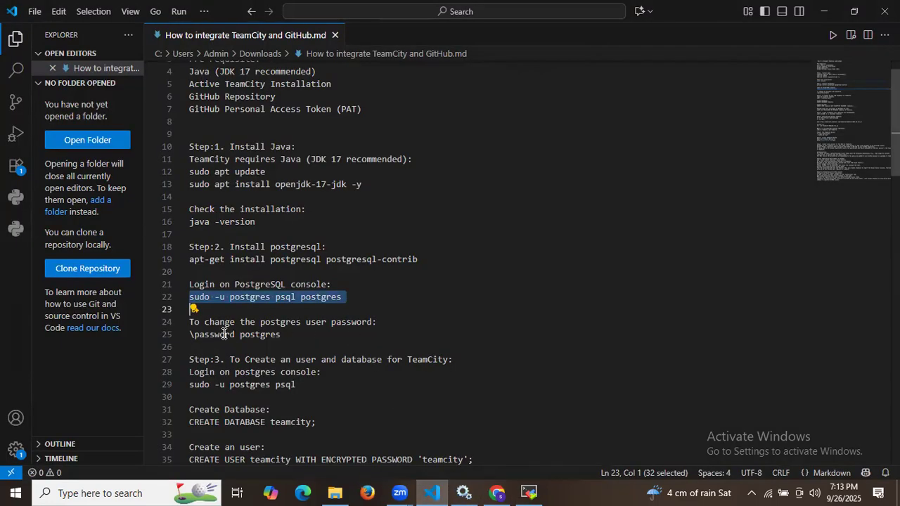
{"action": "triple_click", "coordinate": [262, 334]}
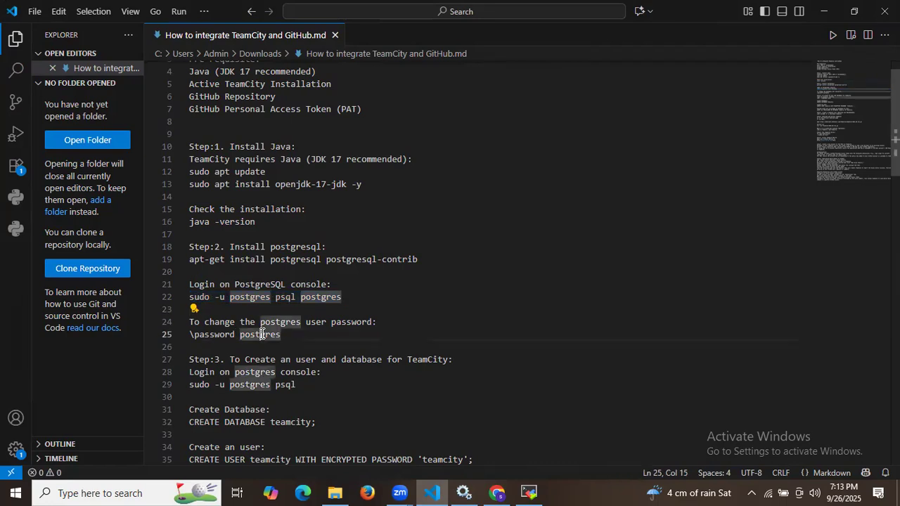
{"action": "left_click", "coordinate": [524, 493]}
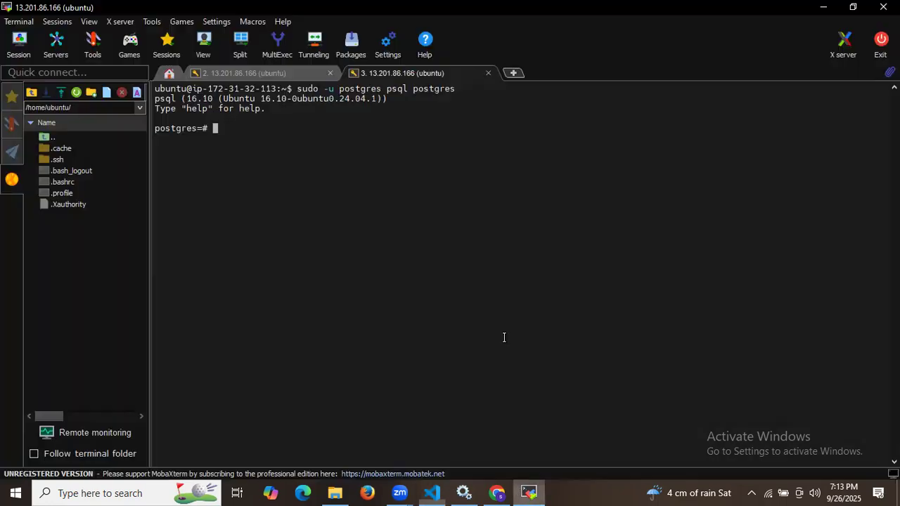
{"action": "right_click", "coordinate": [504, 337]}
{"action": "key", "text": "Return"}
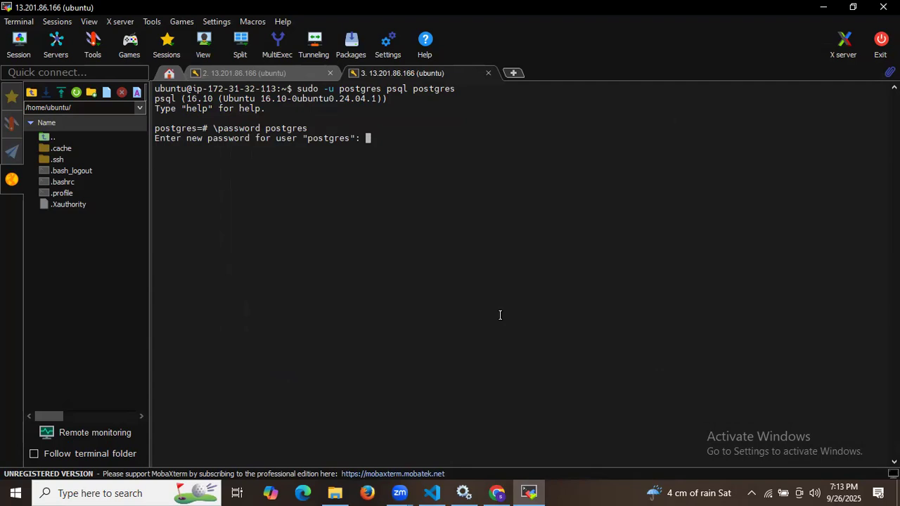
{"action": "key", "text": "Return"}
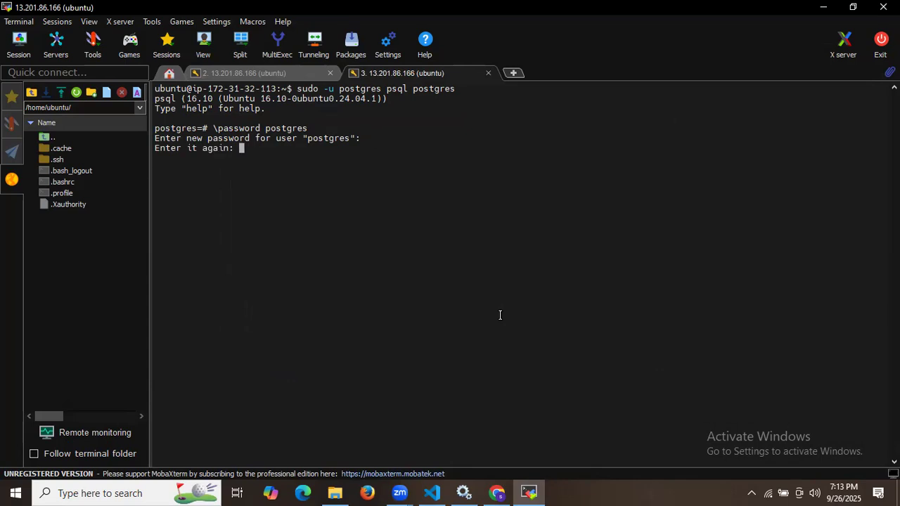
{"action": "key", "text": "Return"}
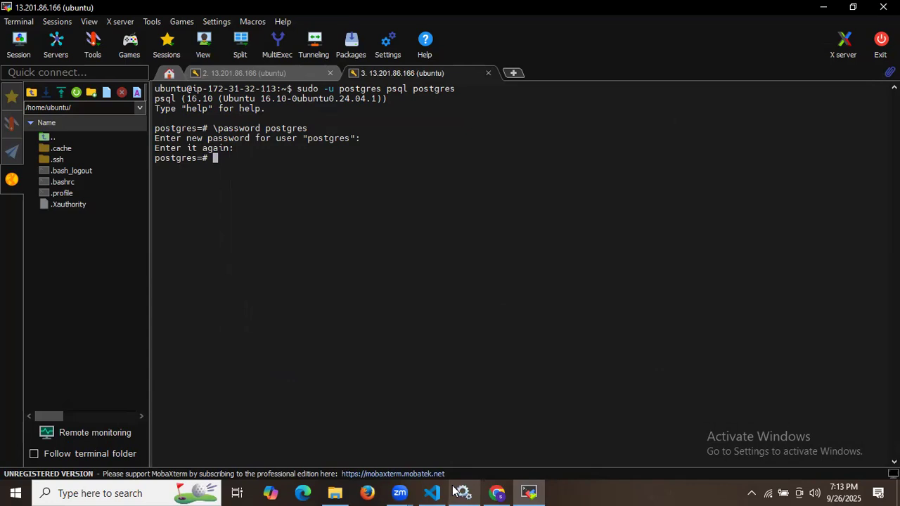
{"action": "left_click", "coordinate": [432, 493]}
Step: Run CREATE DATABASE teamcity; in the psql console
{"action": "scroll", "coordinate": [229, 379], "scroll_direction": "down", "scroll_amount": 1}
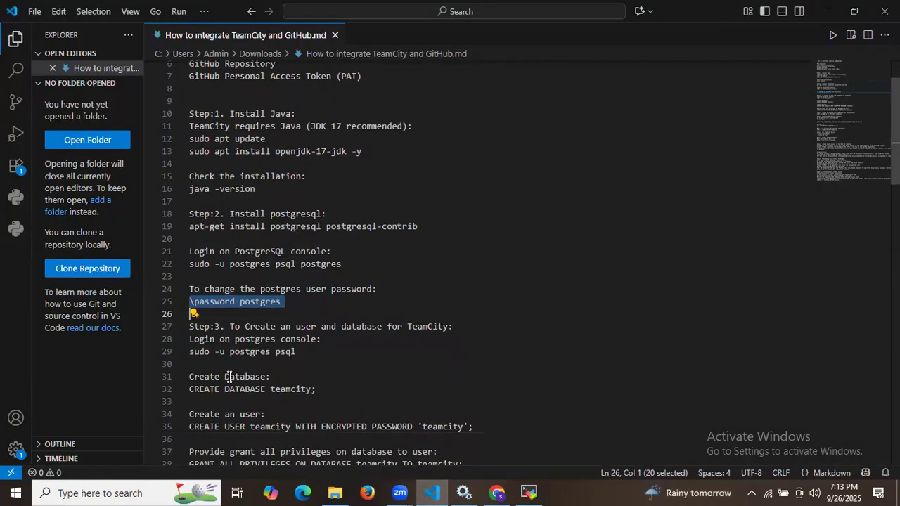
{"action": "scroll", "coordinate": [264, 362], "scroll_direction": "down", "scroll_amount": 2}
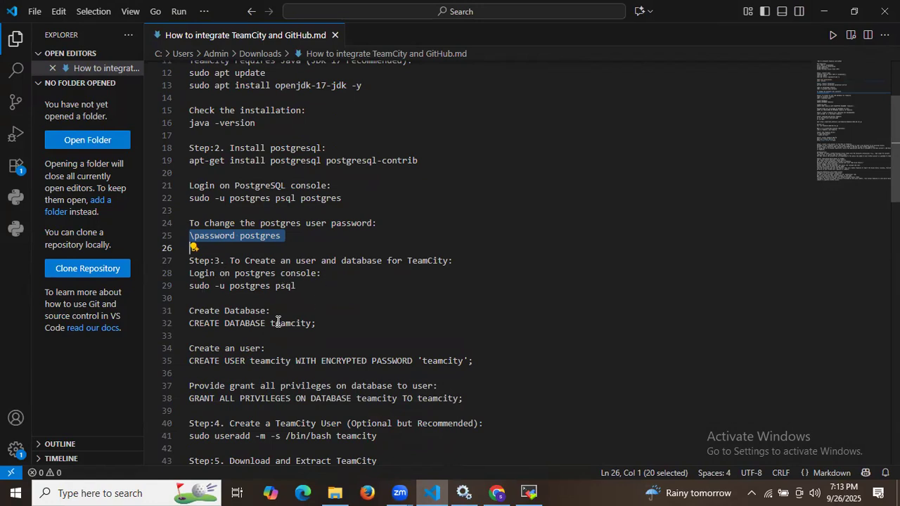
{"action": "triple_click", "coordinate": [278, 323]}
{"action": "key", "text": "ctrl+c"}
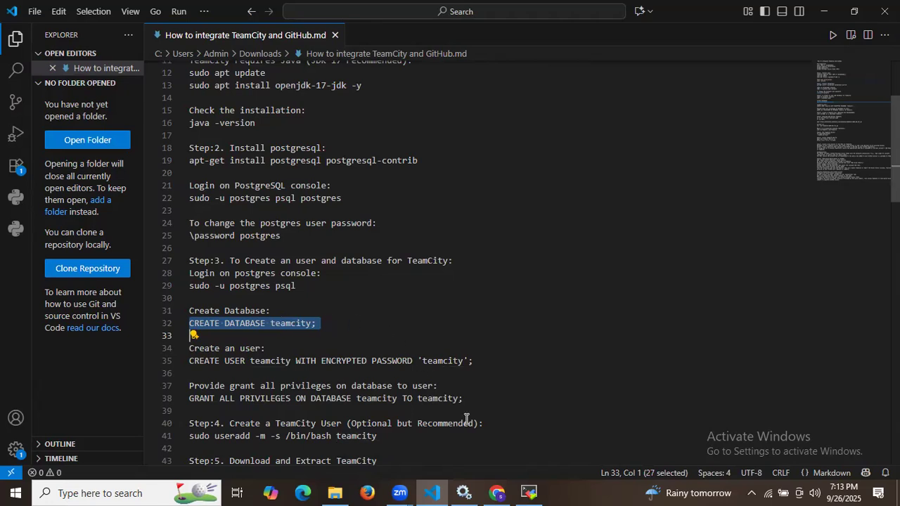
{"action": "left_click", "coordinate": [529, 492]}
{"action": "right_click", "coordinate": [457, 274]}
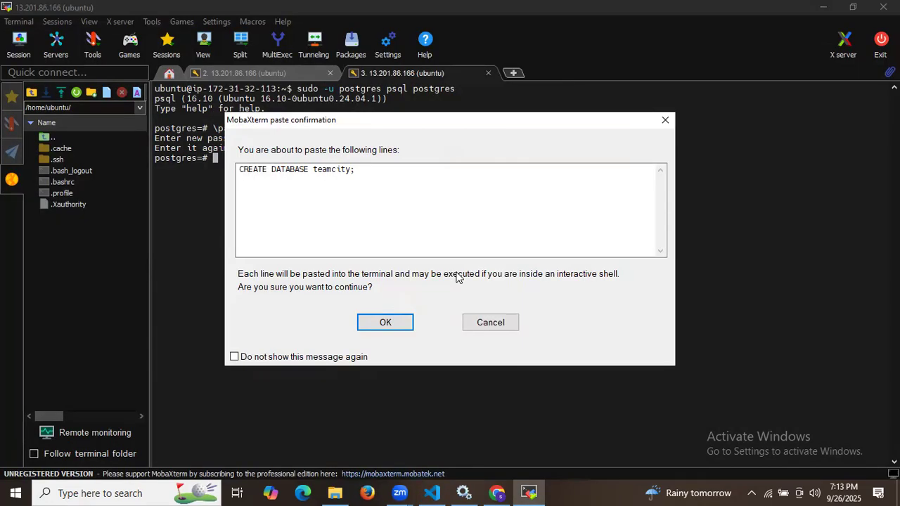
{"action": "key", "text": "Return"}
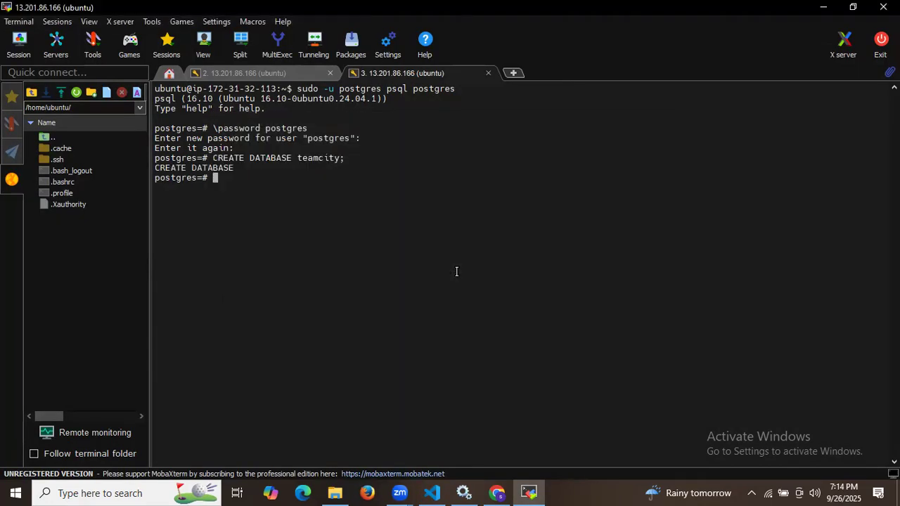
Step: Create the teamcity database role with an encrypted password using CREATE USER
{"action": "left_click_drag", "start_coordinate": [156, 165], "coordinate": [235, 169]}
{"action": "left_click", "coordinate": [323, 183]}
{"action": "left_click", "coordinate": [431, 493]}
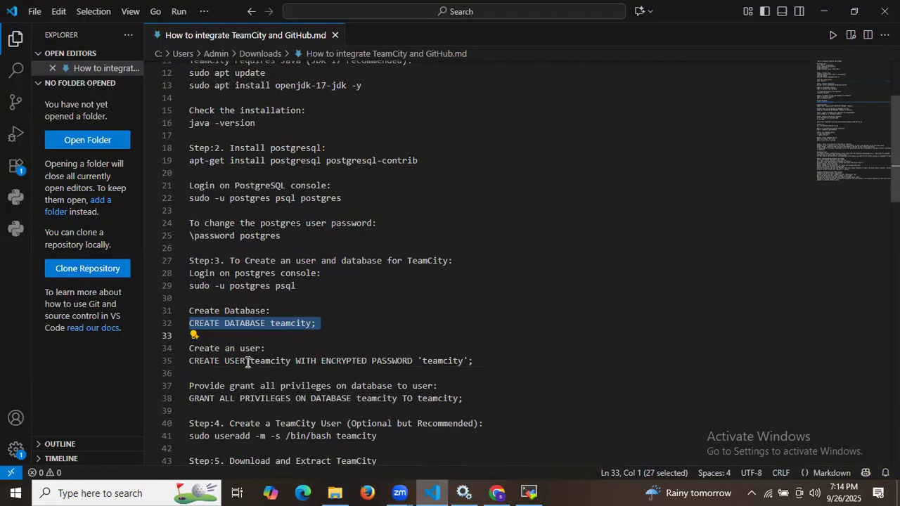
{"action": "triple_click", "coordinate": [237, 361]}
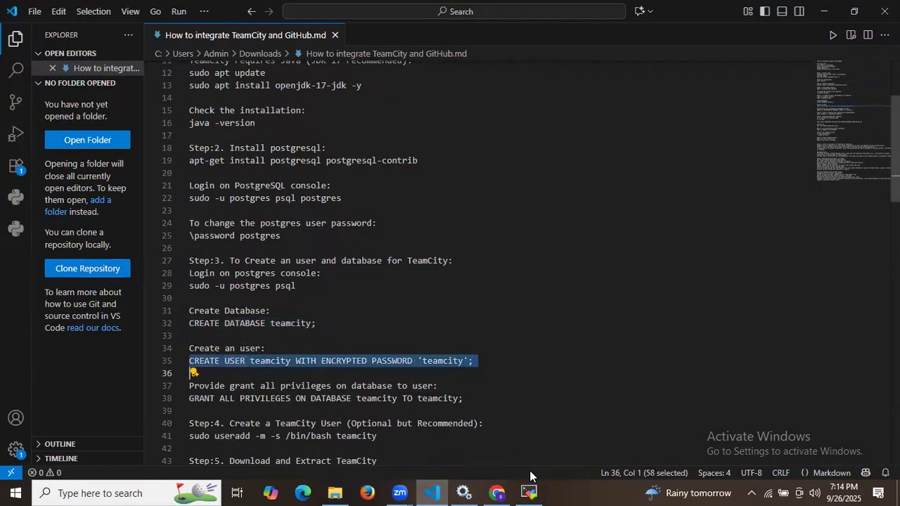
{"action": "left_click", "coordinate": [529, 493]}
{"action": "right_click", "coordinate": [498, 333]}
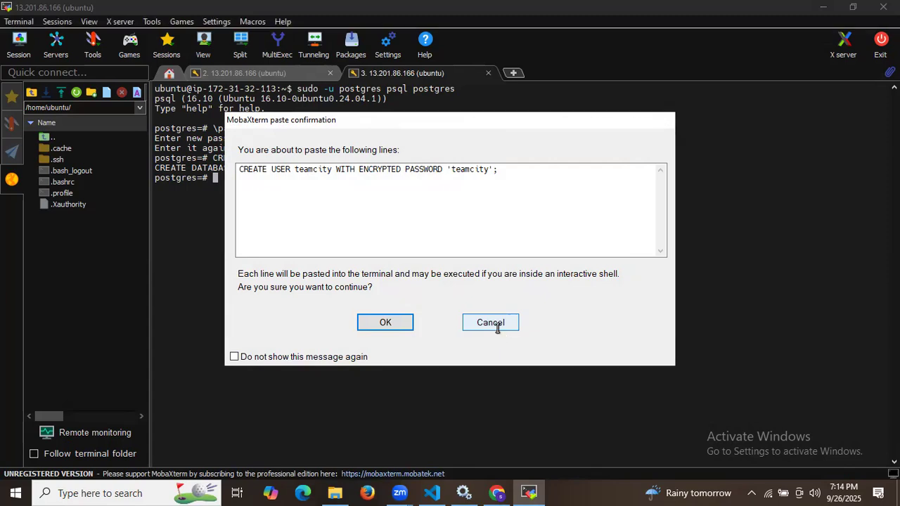
{"action": "key", "text": "Return"}
{"action": "key", "text": "Return"}
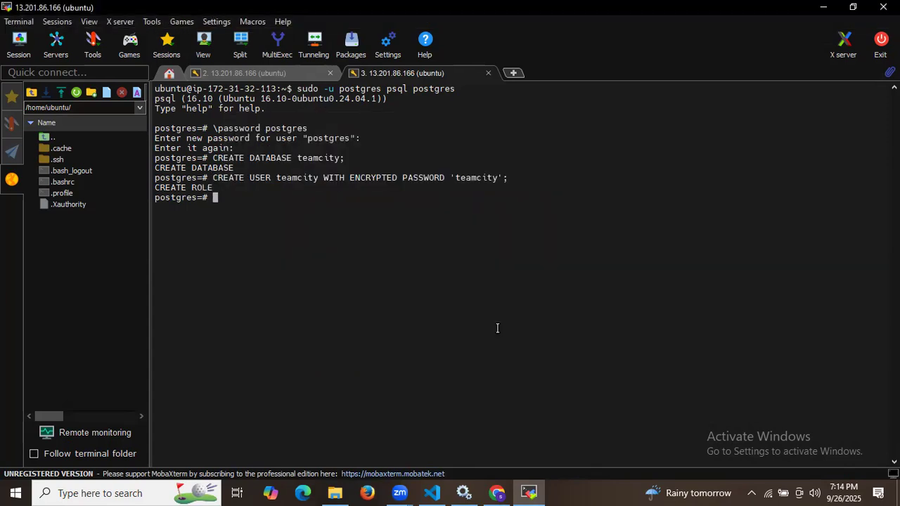
Step: Grant all privileges on the teamcity database to the teamcity user
{"action": "left_click", "coordinate": [432, 493]}
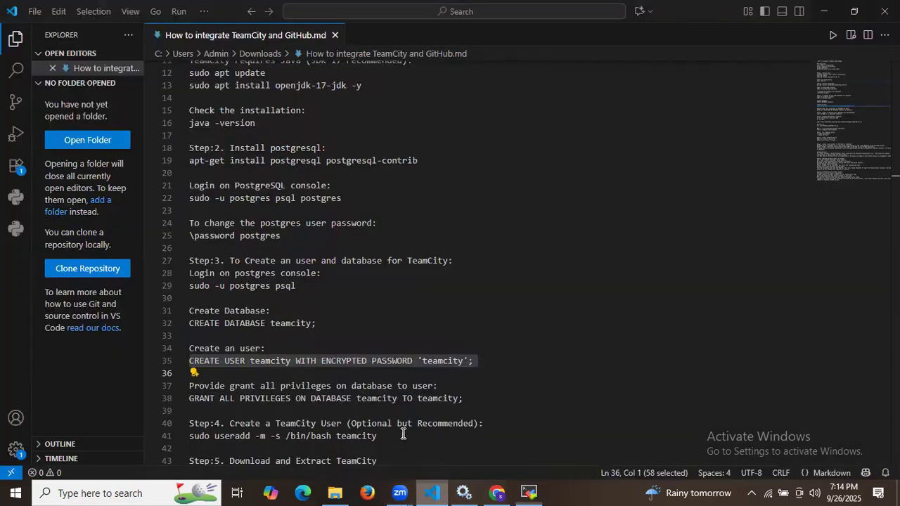
{"action": "scroll", "coordinate": [354, 362], "scroll_direction": "down", "scroll_amount": 5}
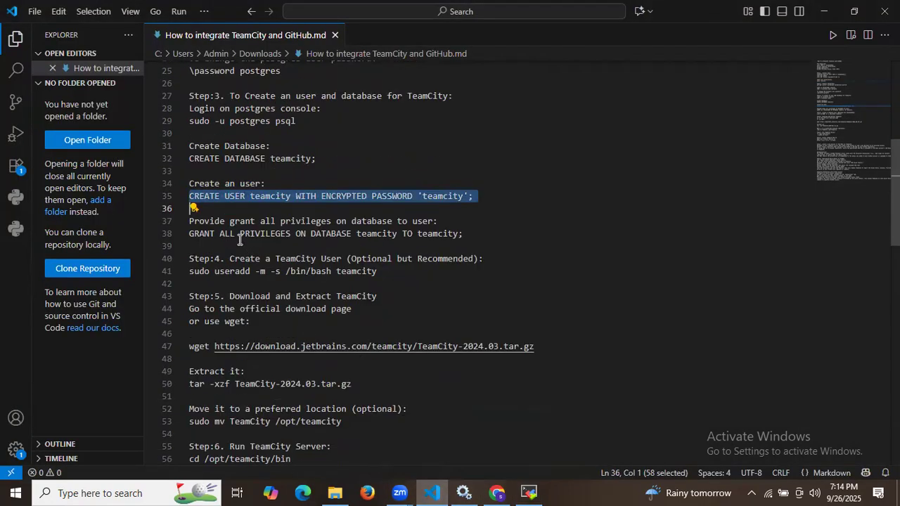
{"action": "triple_click", "coordinate": [240, 234]}
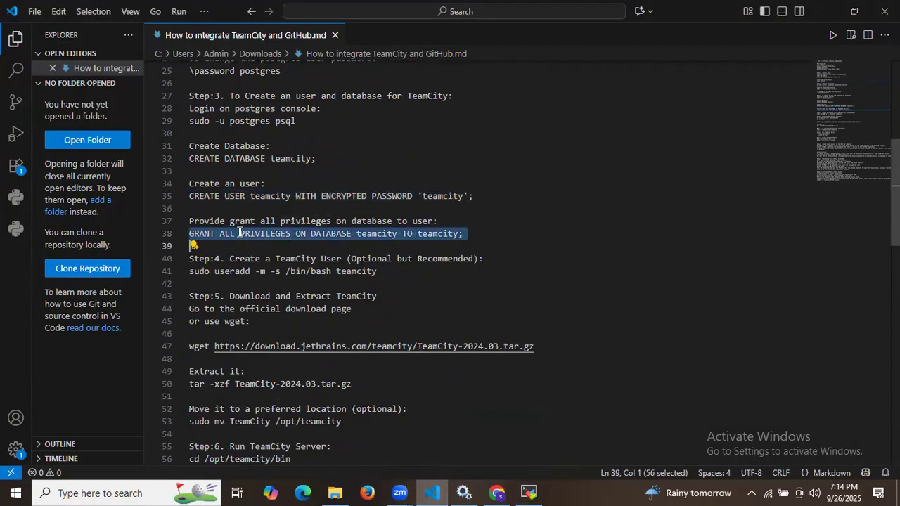
{"action": "left_click", "coordinate": [531, 490]}
{"action": "right_click", "coordinate": [496, 316]}
{"action": "key", "text": "Return"}
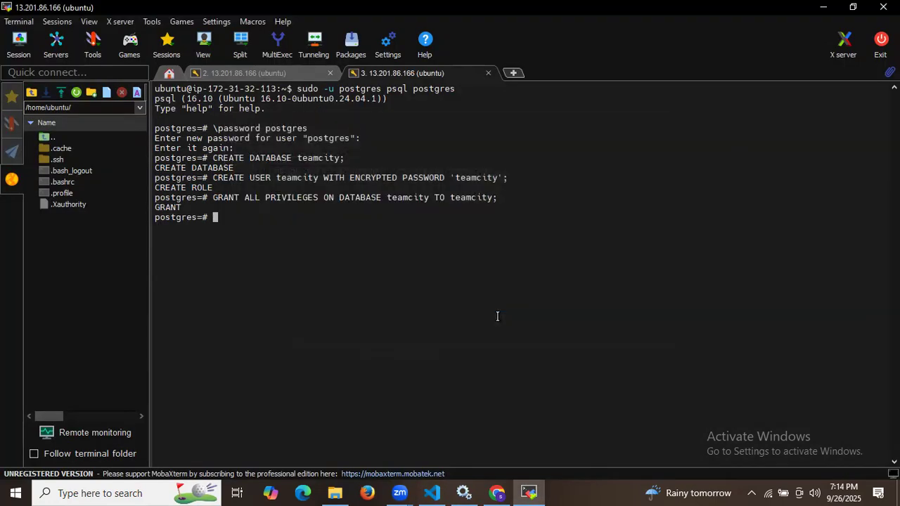
{"action": "left_click", "coordinate": [432, 492]}
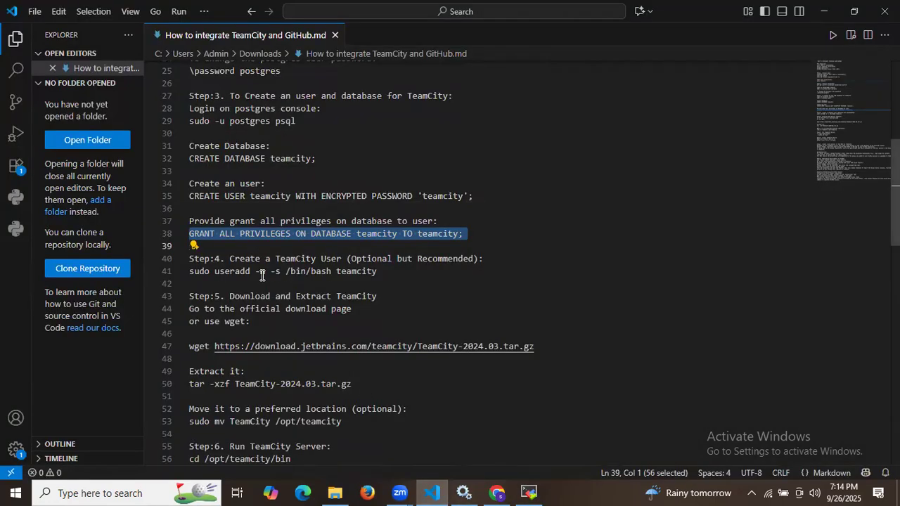
{"action": "left_click", "coordinate": [230, 259]}
{"action": "left_click_drag", "start_coordinate": [231, 257], "coordinate": [335, 255]}
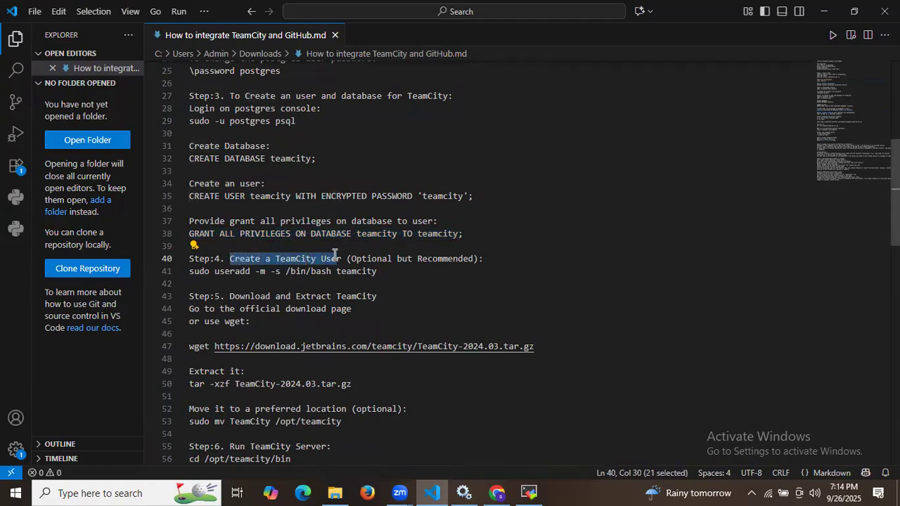
{"action": "left_click", "coordinate": [529, 492]}
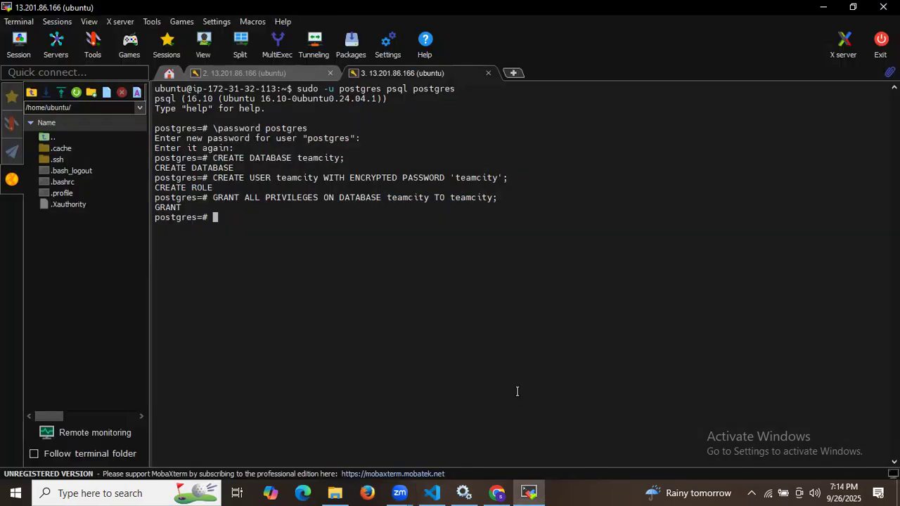
Step: Quit psql with \q and clear the terminal
{"action": "type", "text": "\\q"}
{"action": "key", "text": "Return"}
{"action": "type", "text": "ex"}
{"action": "key", "text": "BackSpace"}
{"action": "key", "text": "BackSpace"}
{"action": "type", "text": "clear"}
{"action": "key", "text": "Return"}
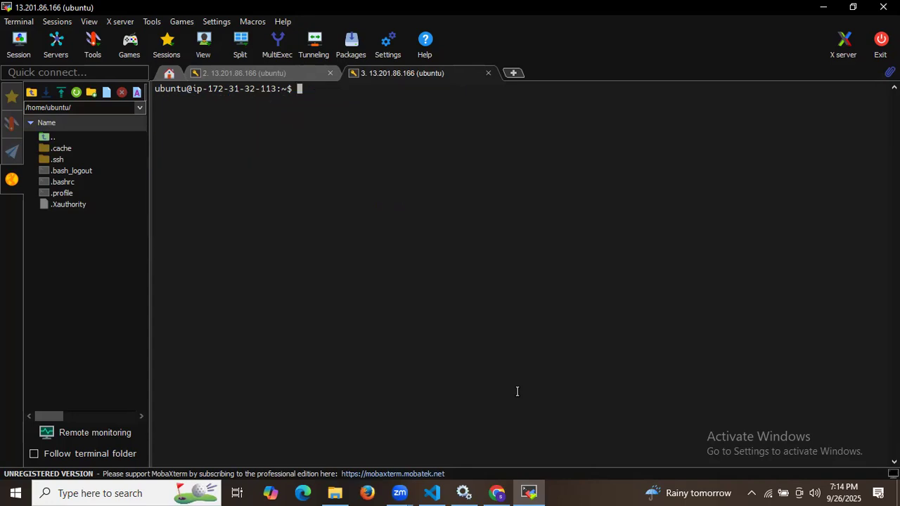
Step: Run sudo useradd to create a teamcity user with a home directory and bash shell
{"action": "left_click", "coordinate": [432, 492]}
{"action": "triple_click", "coordinate": [283, 273]}
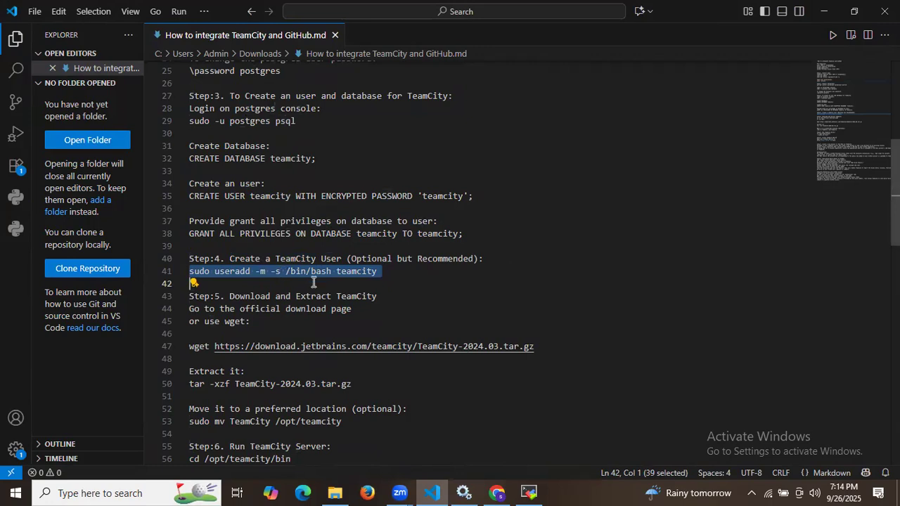
{"action": "key", "text": "ctrl+c"}
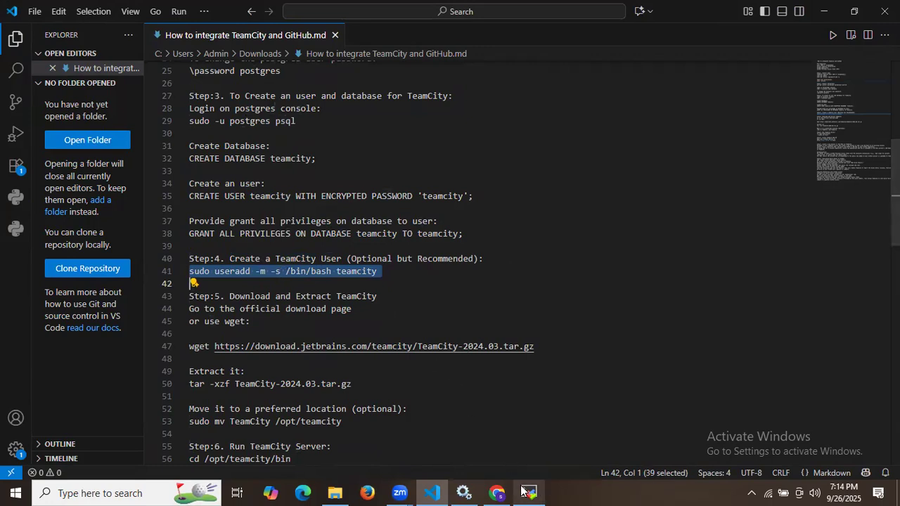
{"action": "left_click", "coordinate": [529, 491]}
{"action": "right_click", "coordinate": [503, 317]}
{"action": "key", "text": "Return"}
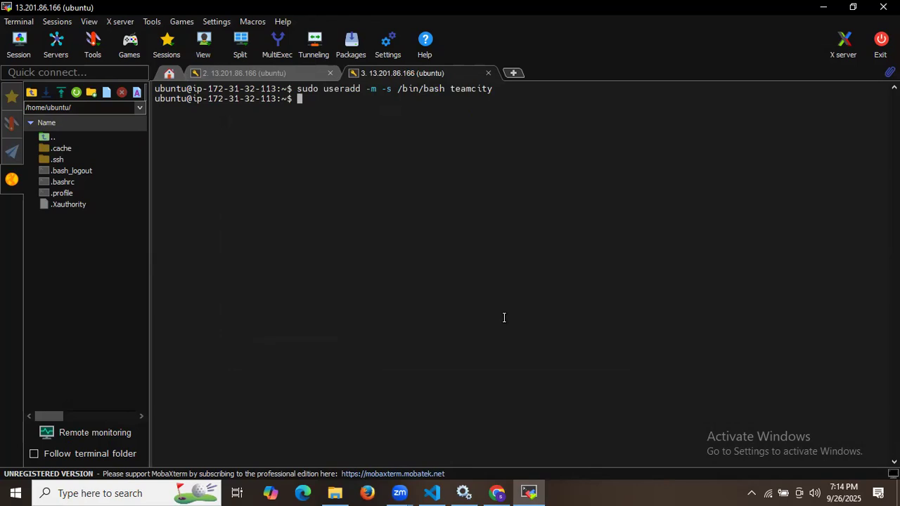
{"action": "left_click", "coordinate": [431, 493]}
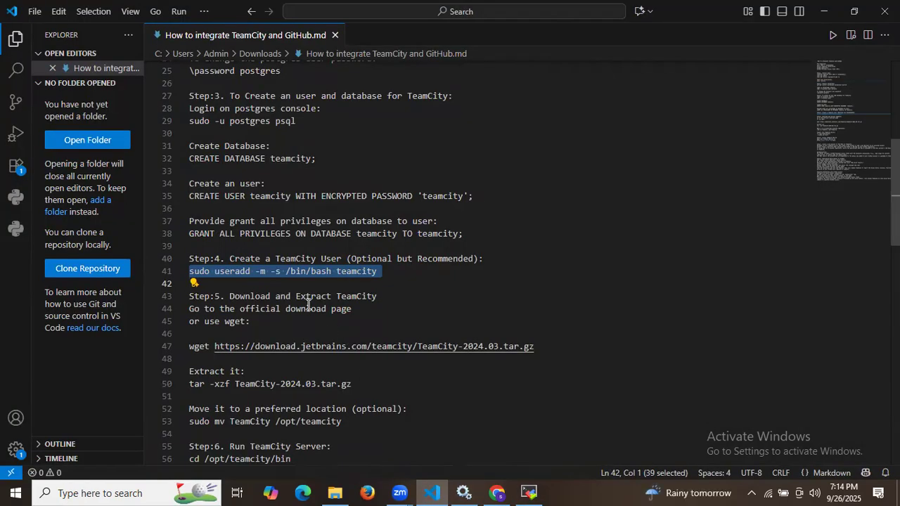
Step: Download TeamCity-2024.03.tar.gz (1.36G) with wget and list the home directory to confirm it
{"action": "triple_click", "coordinate": [306, 347]}
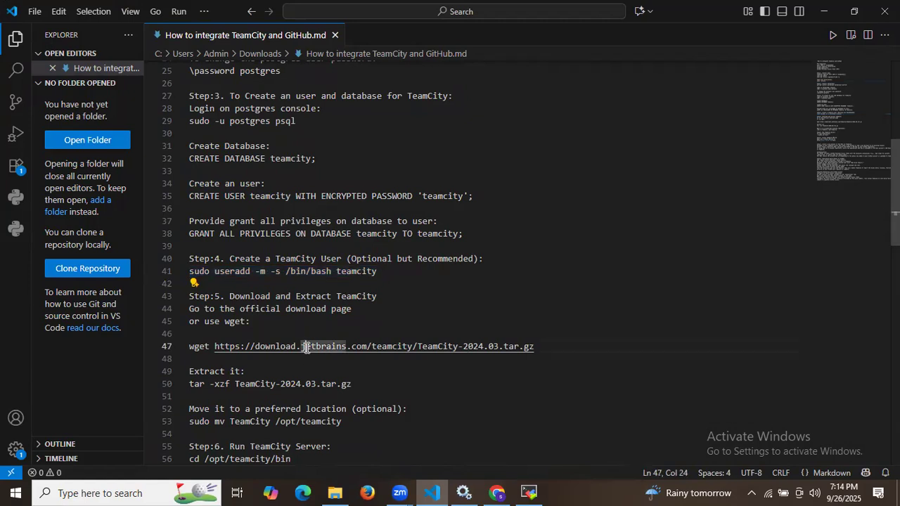
{"action": "key", "text": "ctrl+c"}
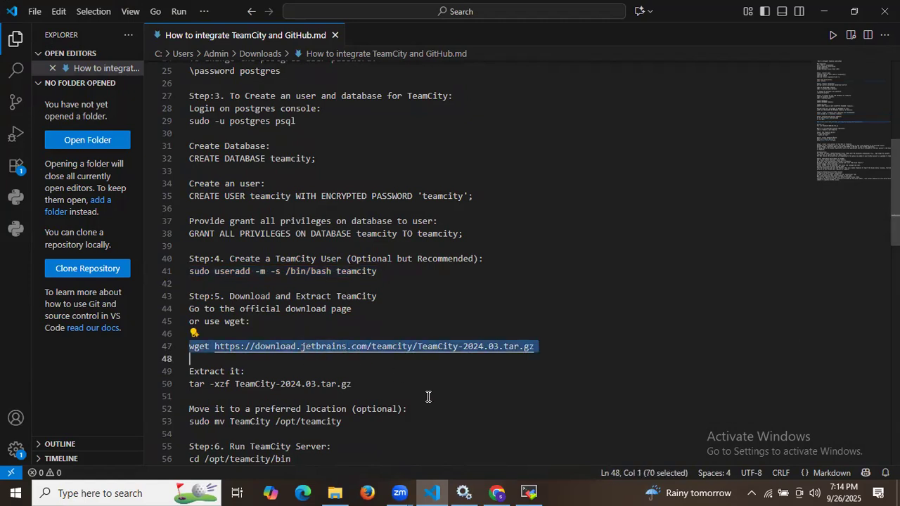
{"action": "left_click", "coordinate": [528, 493]}
{"action": "right_click", "coordinate": [514, 365]}
{"action": "key", "text": "Return"}
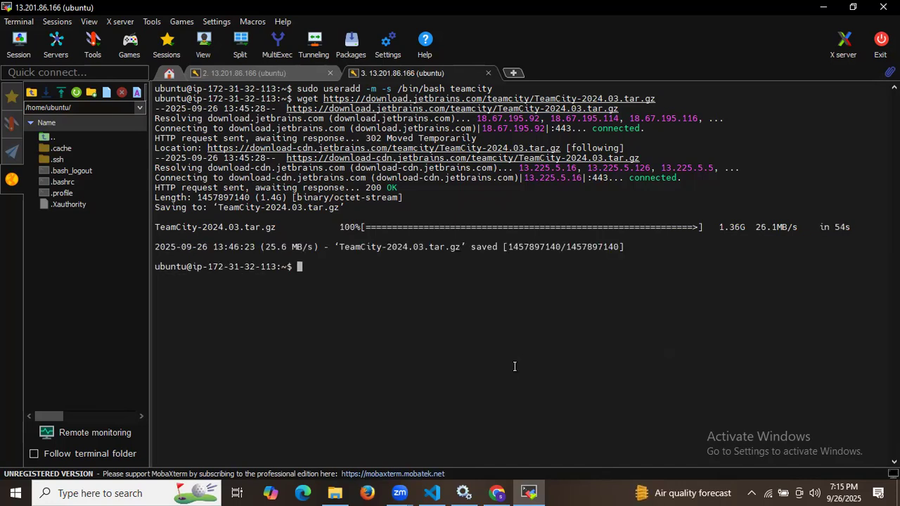
{"action": "type", "text": "ls"}
{"action": "key", "text": "Return"}
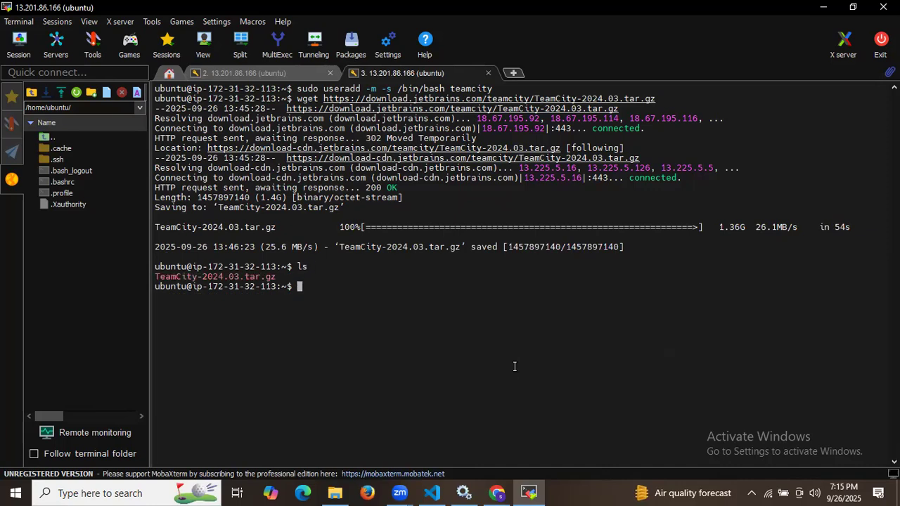
Step: Extract TeamCity-2024.03.tar.gz with tar -xzf and list the home directory to see the TeamCity folder
{"action": "double_click", "coordinate": [254, 277]}
{"action": "left_click", "coordinate": [431, 493]}
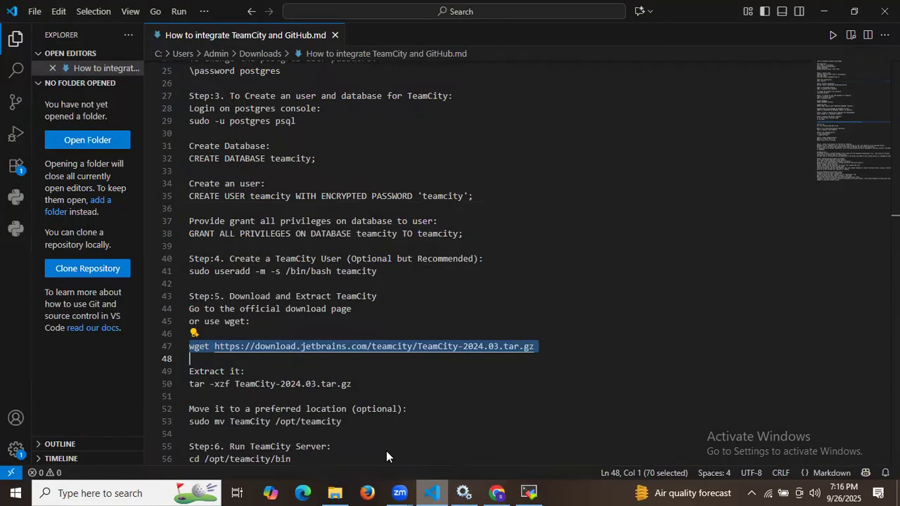
{"action": "triple_click", "coordinate": [251, 383]}
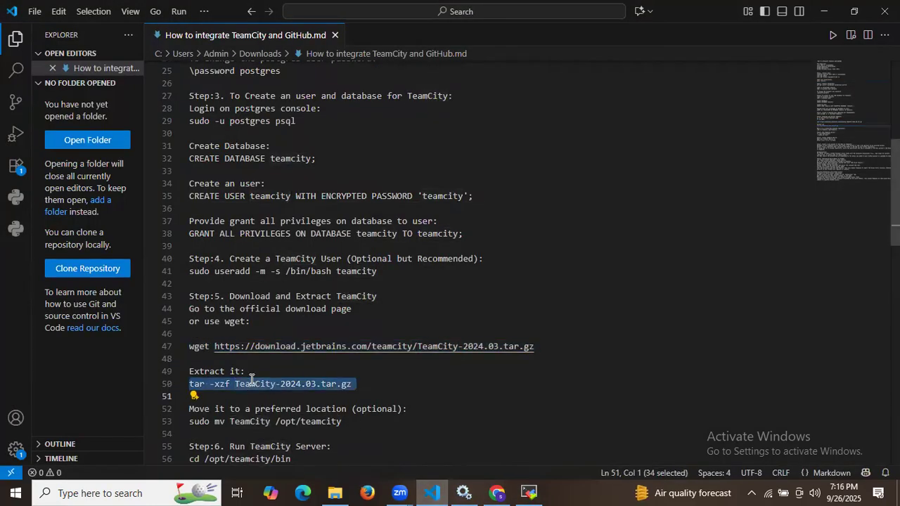
{"action": "left_click", "coordinate": [529, 493]}
{"action": "right_click", "coordinate": [530, 347]}
{"action": "key", "text": "Return"}
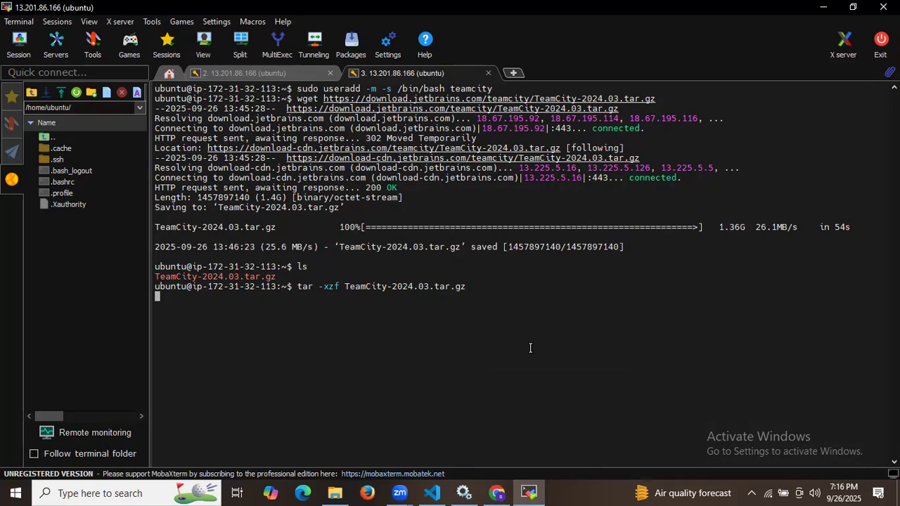
{"action": "key", "text": "Return"}
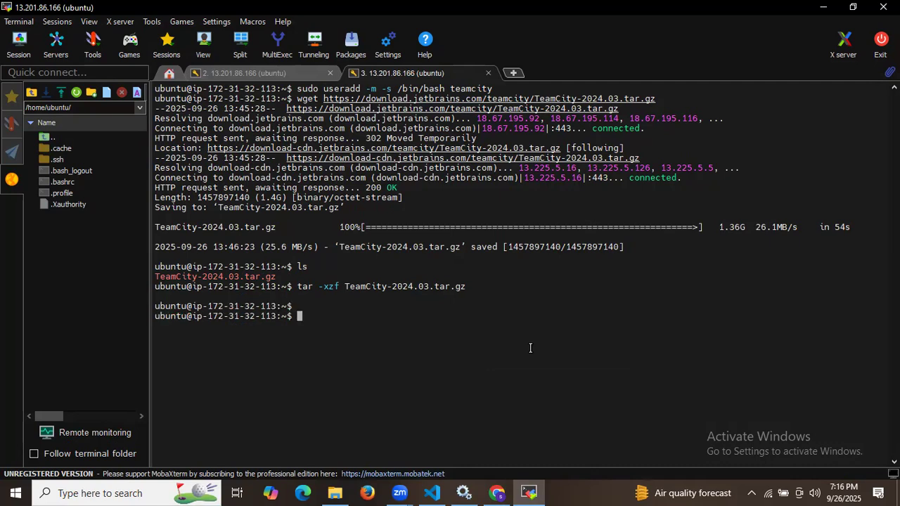
{"action": "type", "text": "ls"}
{"action": "key", "text": "Return"}
{"action": "double_click", "coordinate": [162, 326]}
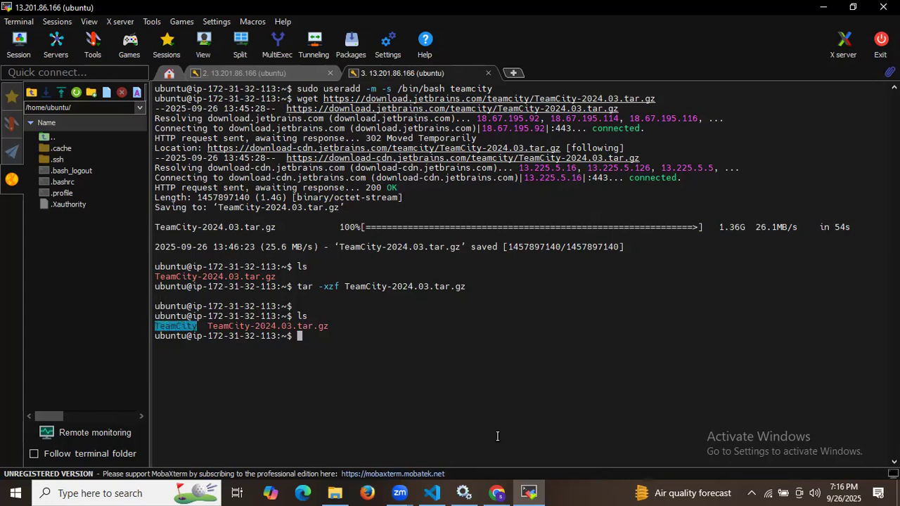
Step: Move the TeamCity folder to /opt/teamcity with sudo mv and verify with ls
{"action": "left_click", "coordinate": [432, 493]}
{"action": "scroll", "coordinate": [278, 321], "scroll_direction": "down", "scroll_amount": 4}
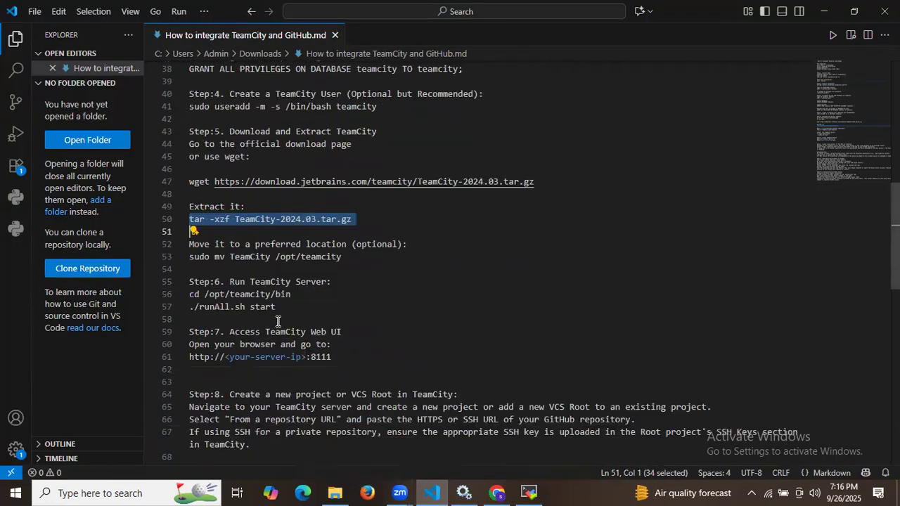
{"action": "triple_click", "coordinate": [272, 256]}
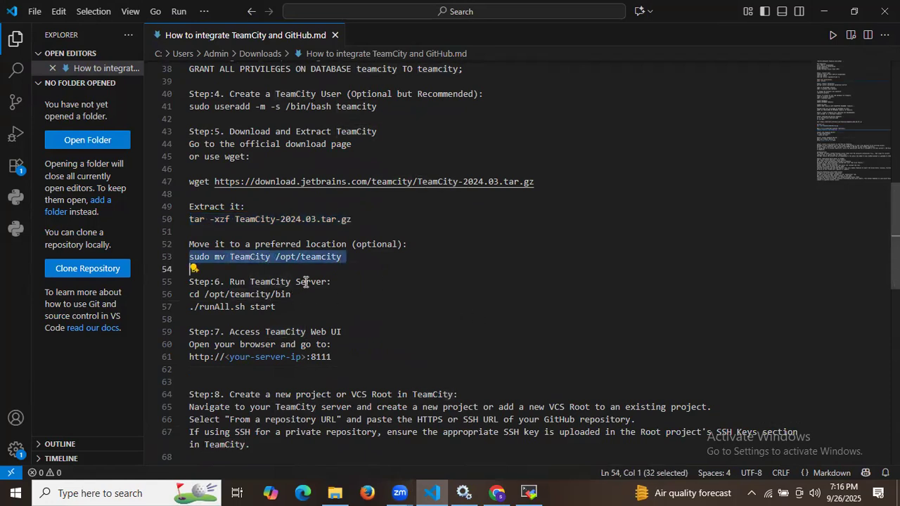
{"action": "left_click", "coordinate": [531, 492]}
{"action": "right_click", "coordinate": [506, 342]}
{"action": "key", "text": "Return"}
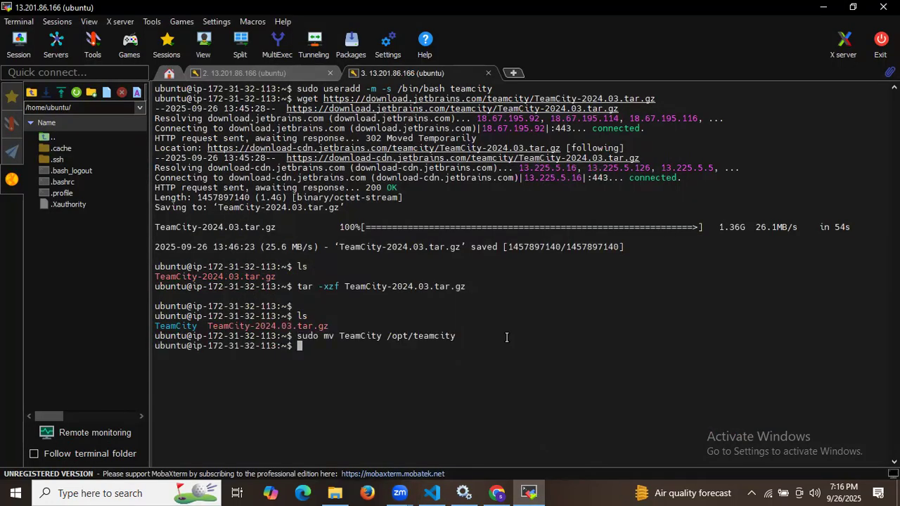
{"action": "type", "text": "ls"}
{"action": "key", "text": "Return"}
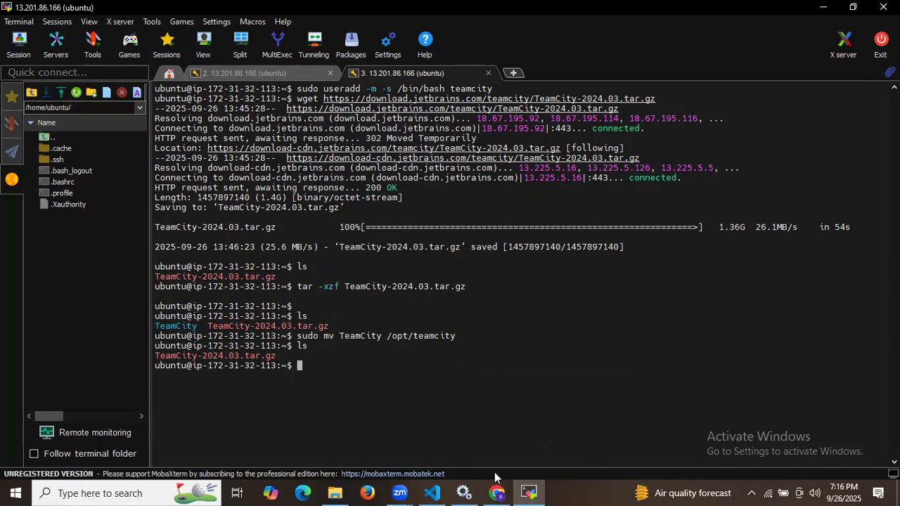
Step: Change the terminal's directory to /opt/teamcity/bin using the command from the setup notes
{"action": "left_click", "coordinate": [434, 491]}
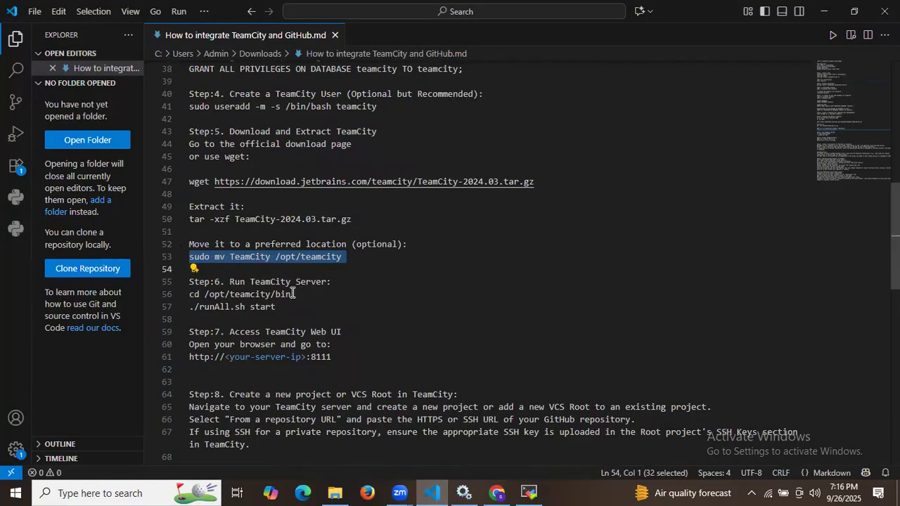
{"action": "left_click_drag", "start_coordinate": [227, 282], "coordinate": [189, 282]}
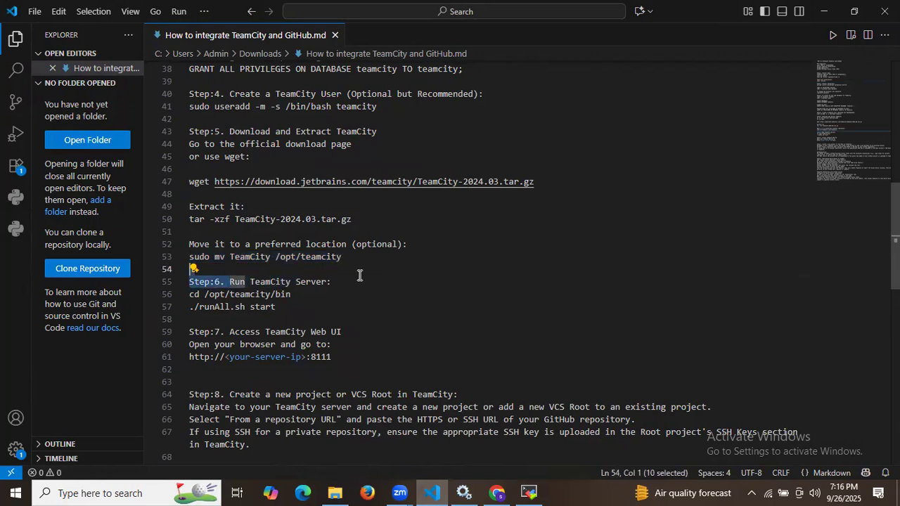
{"action": "double_click", "coordinate": [232, 295]}
{"action": "triple_click", "coordinate": [232, 295]}
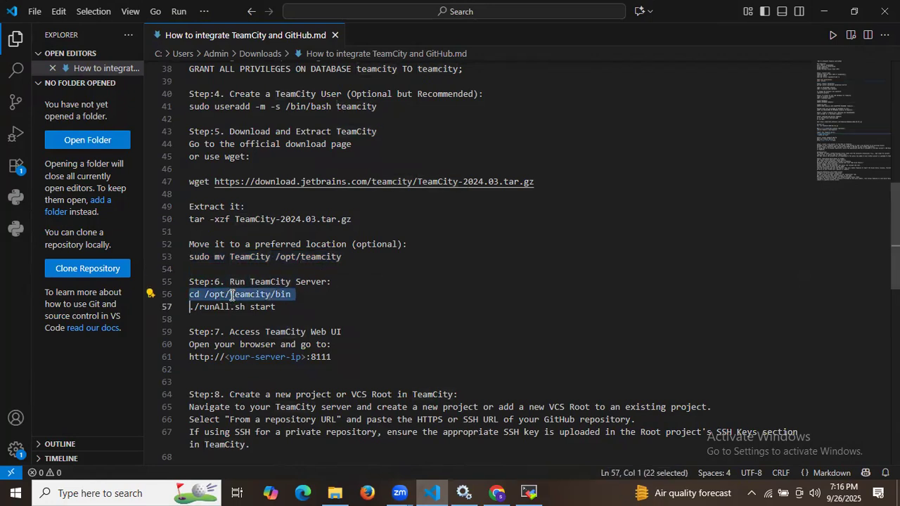
{"action": "left_click", "coordinate": [529, 492]}
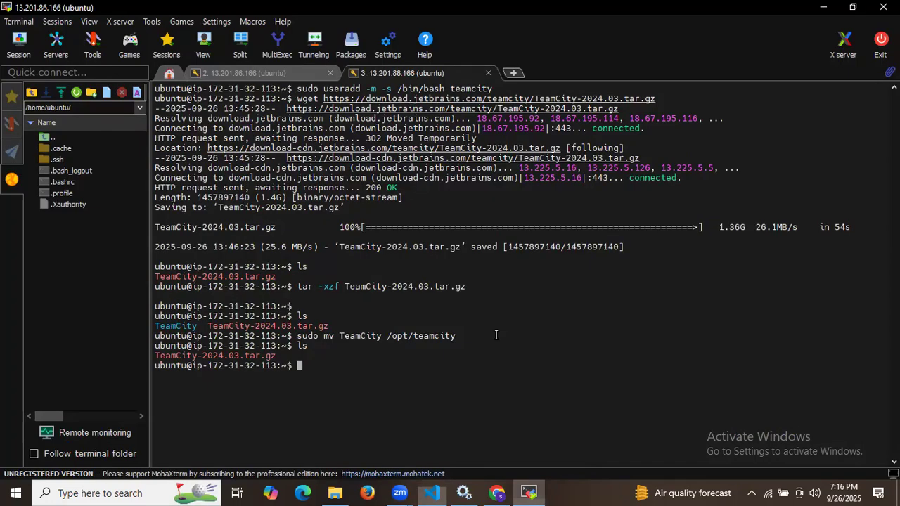
{"action": "right_click", "coordinate": [497, 335]}
{"action": "key", "text": "Return"}
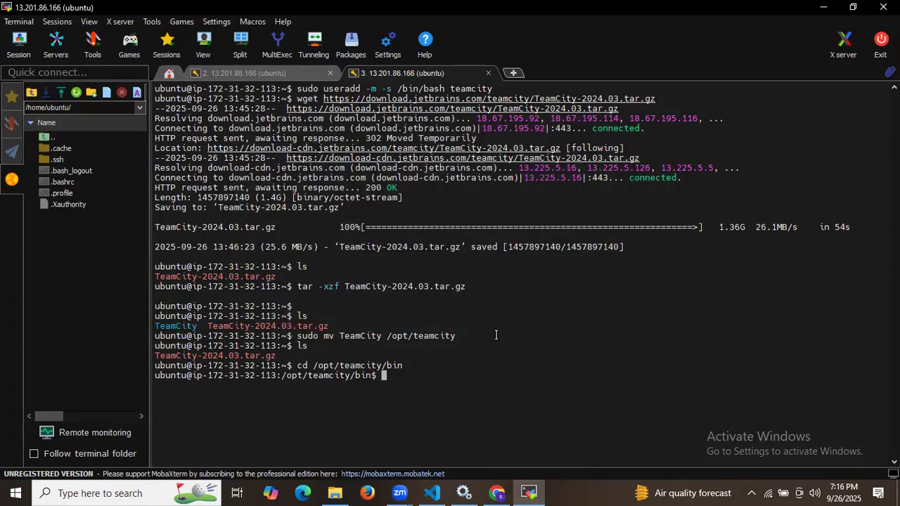
Step: Start the TeamCity server and build agent with './runAll.sh start'
{"action": "left_click", "coordinate": [443, 492]}
{"action": "triple_click", "coordinate": [255, 307]}
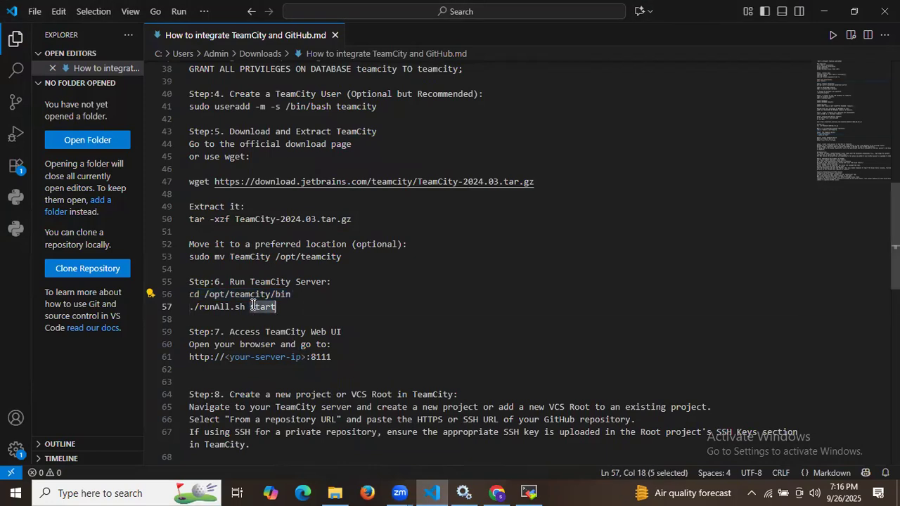
{"action": "key", "text": "ctrl+c"}
{"action": "left_click", "coordinate": [529, 492]}
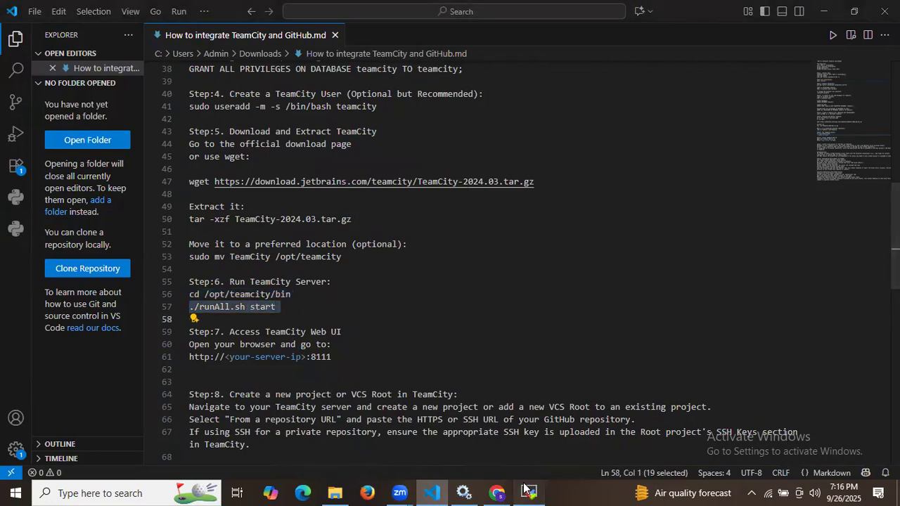
{"action": "right_click", "coordinate": [511, 386]}
{"action": "key", "text": "Return"}
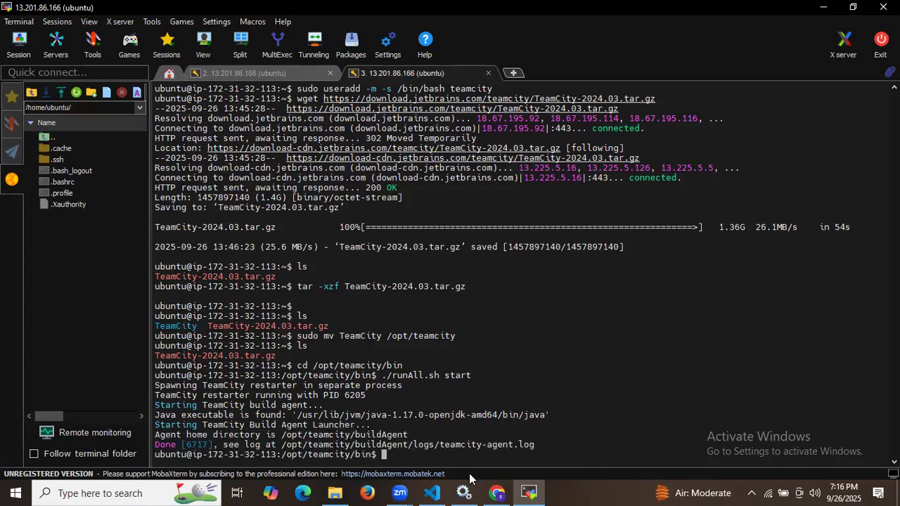
Step: Check the AWS instance page, then highlight port 8111 in the setup notes
{"action": "left_click", "coordinate": [502, 492]}
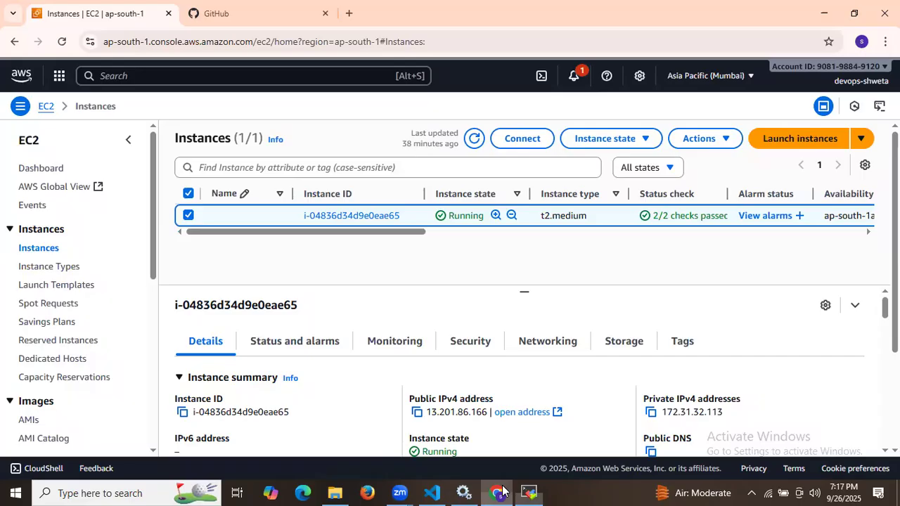
{"action": "left_click", "coordinate": [518, 490]}
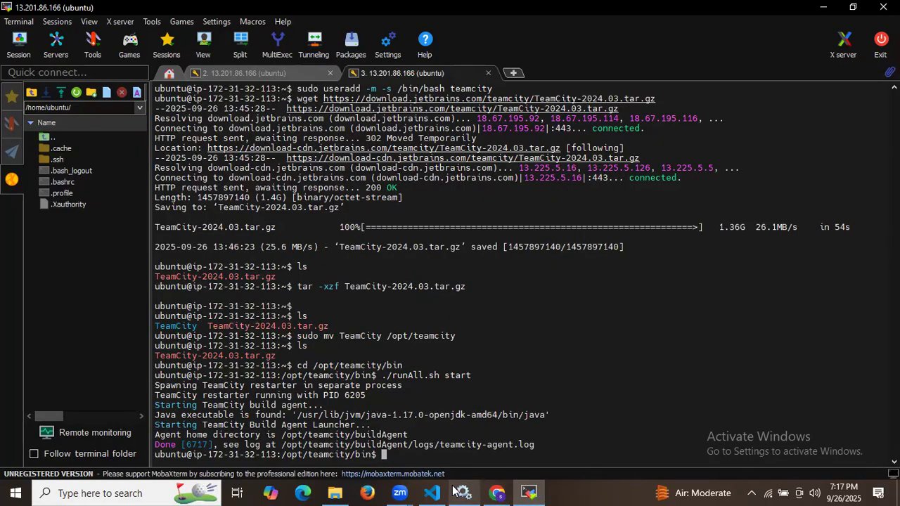
{"action": "left_click", "coordinate": [432, 493]}
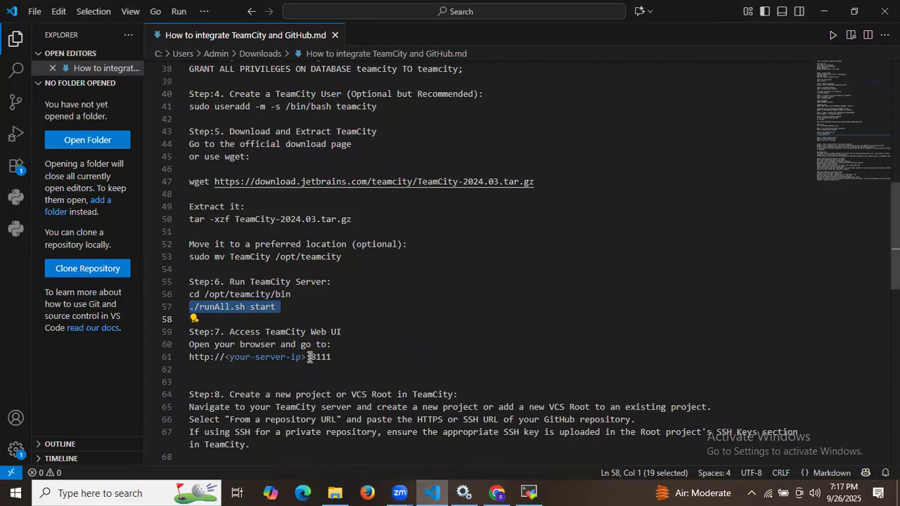
{"action": "left_click_drag", "start_coordinate": [310, 357], "coordinate": [343, 357]}
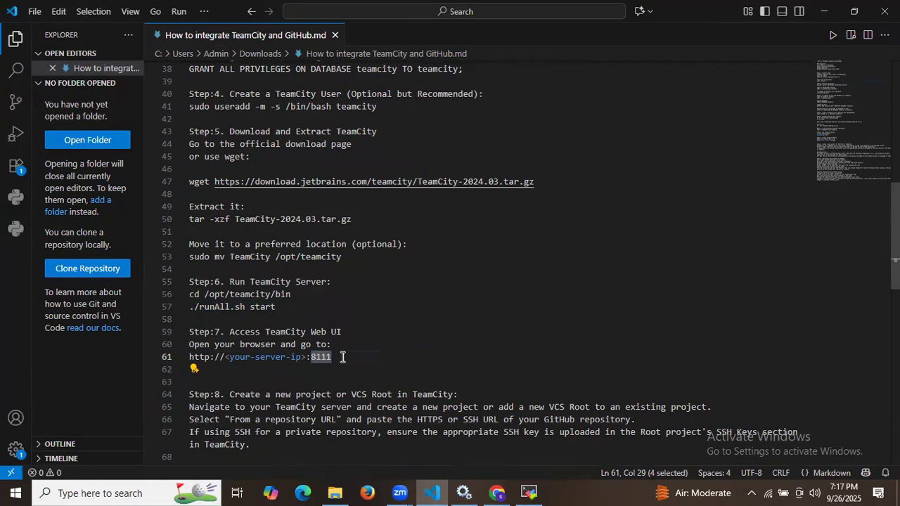
Step: Load the instance's public IPv4 address on port 8111 in a new tab and accept the default data directory
{"action": "left_click", "coordinate": [497, 493]}
{"action": "left_click", "coordinate": [417, 413]}
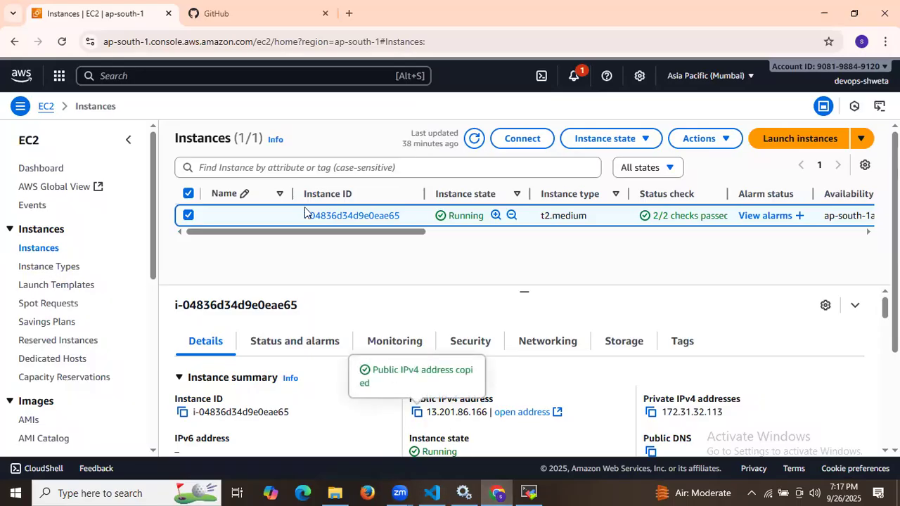
{"action": "left_click", "coordinate": [349, 13]}
{"action": "key", "text": "ctrl+v"}
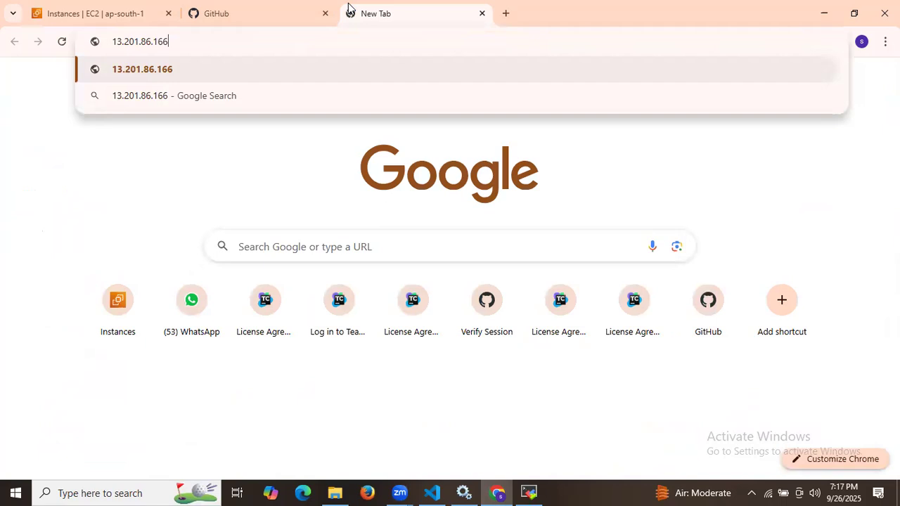
{"action": "type", "text": ":"}
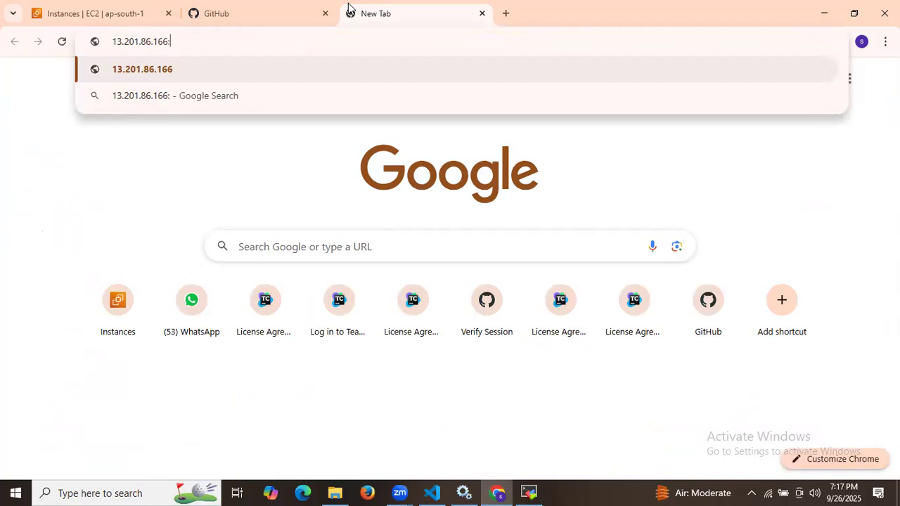
{"action": "type", "text": "8"}
{"action": "type", "text": "111"}
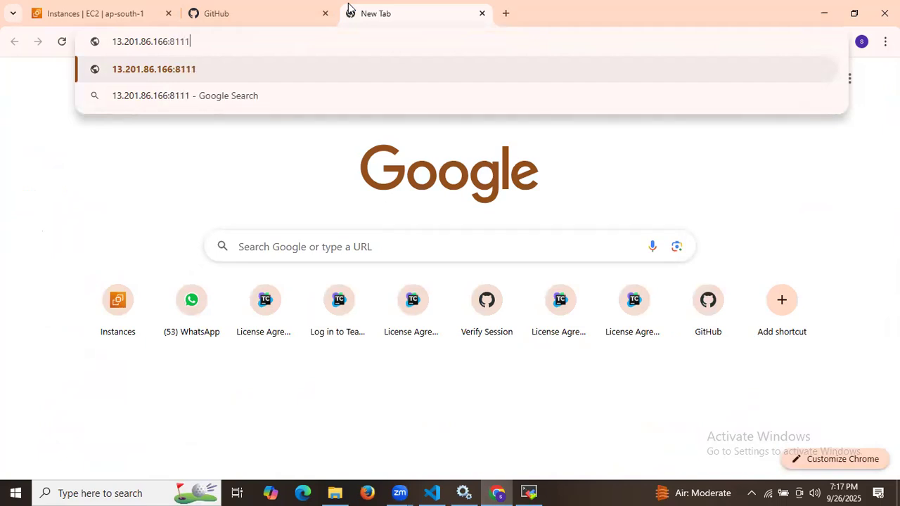
{"action": "key", "text": "Return"}
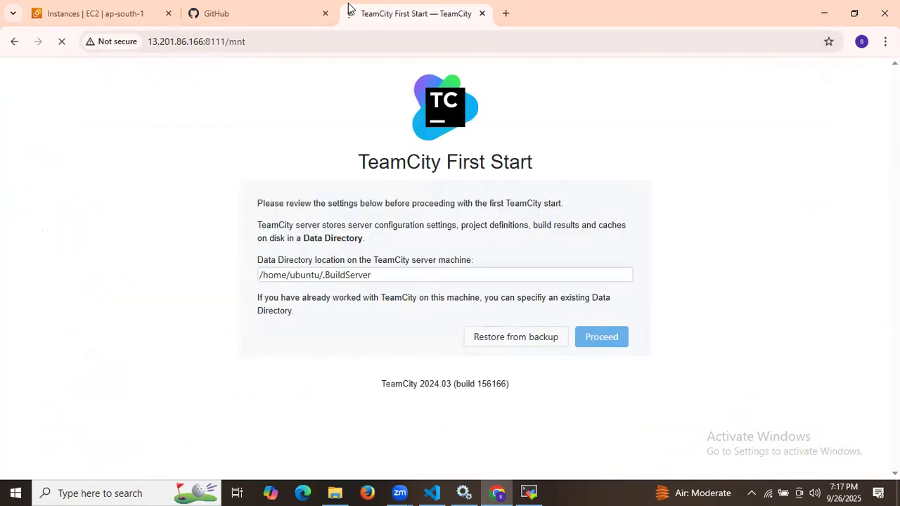
{"action": "left_click", "coordinate": [588, 341]}
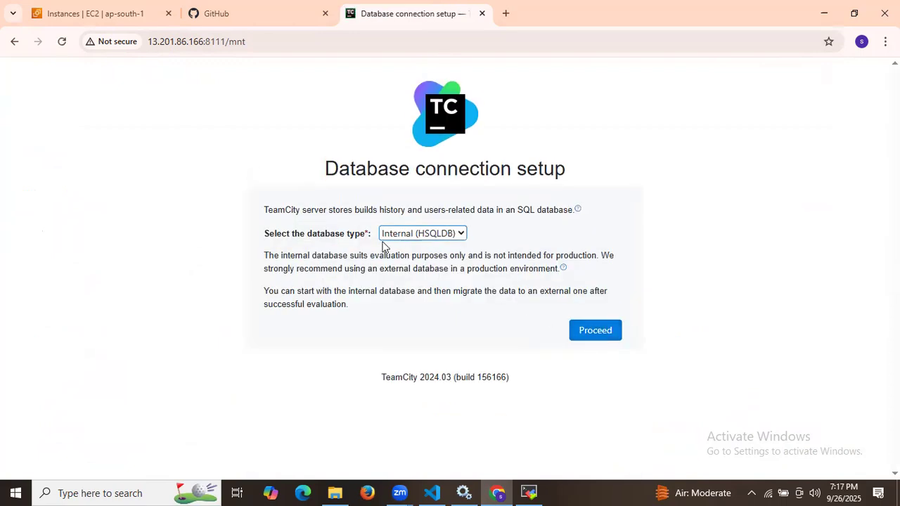
Step: Leave the database type as Internal (HSQLDB) and proceed with setup
{"action": "left_click", "coordinate": [421, 233]}
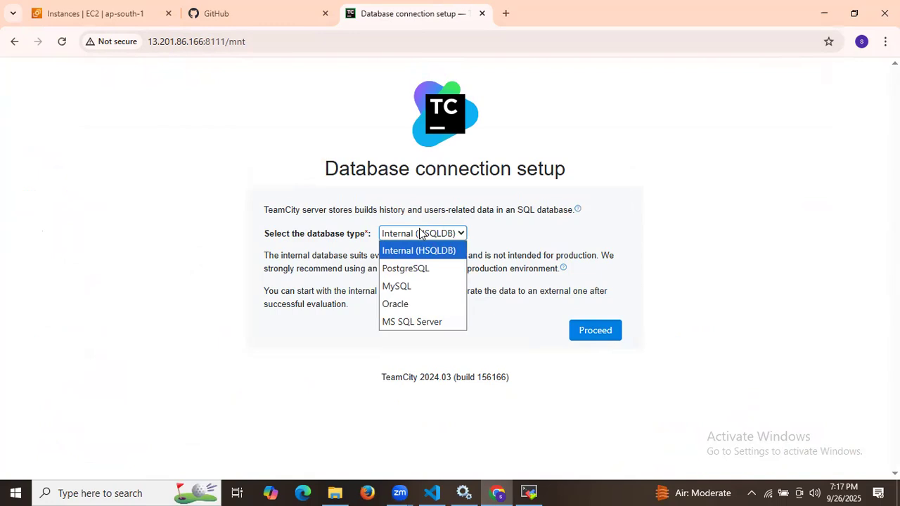
{"action": "left_click", "coordinate": [421, 234]}
{"action": "left_click", "coordinate": [595, 332]}
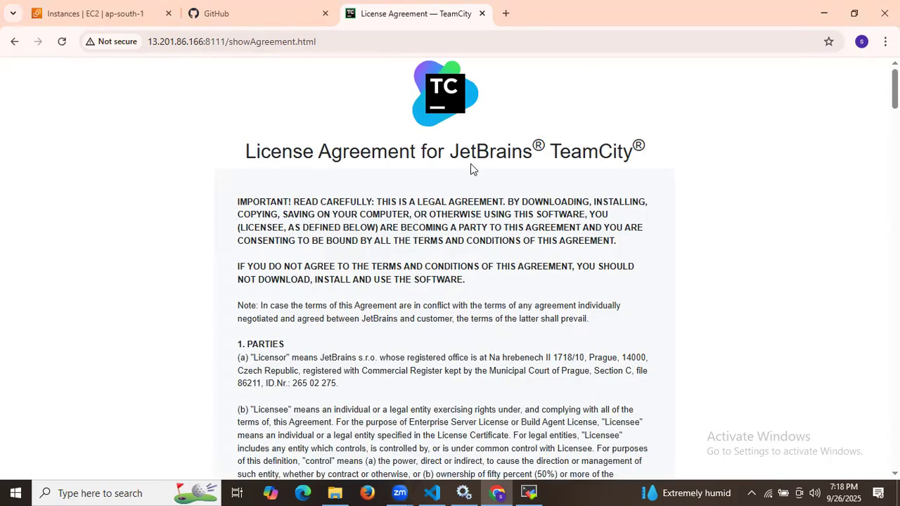
Step: Tick Accept license agreement at the bottom of the JetBrains license and continue
{"action": "scroll", "coordinate": [623, 166], "scroll_direction": "down", "scroll_amount": 10}
{"action": "scroll", "coordinate": [623, 166], "scroll_direction": "down", "scroll_amount": 20}
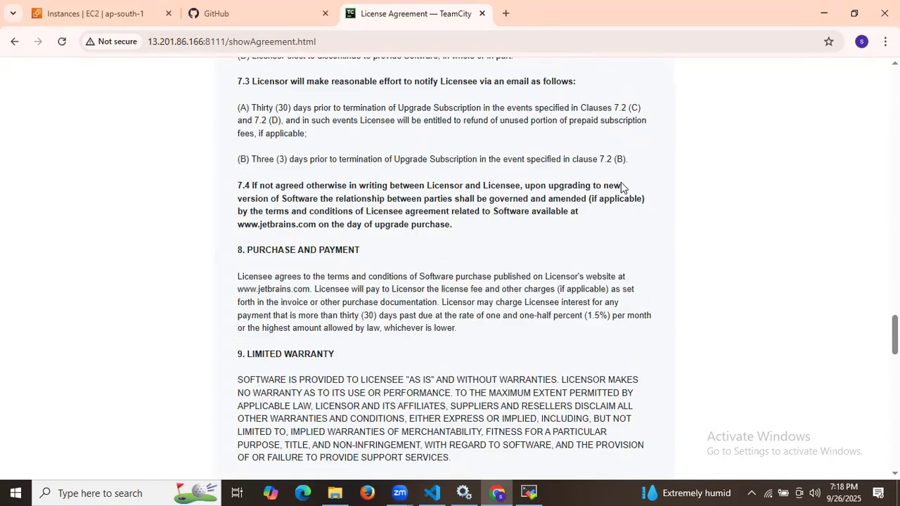
{"action": "scroll", "coordinate": [622, 187], "scroll_direction": "down", "scroll_amount": 6}
{"action": "scroll", "coordinate": [621, 186], "scroll_direction": "down", "scroll_amount": 10}
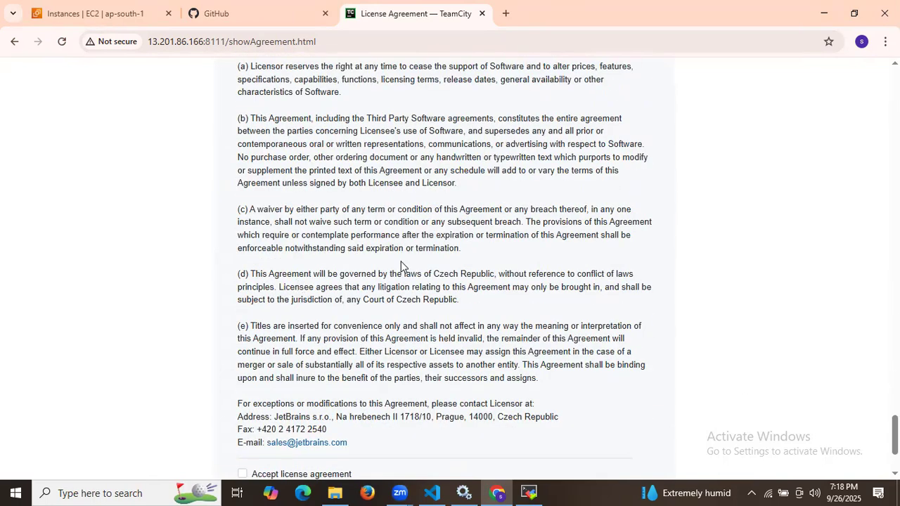
{"action": "scroll", "coordinate": [405, 227], "scroll_direction": "down", "scroll_amount": 3}
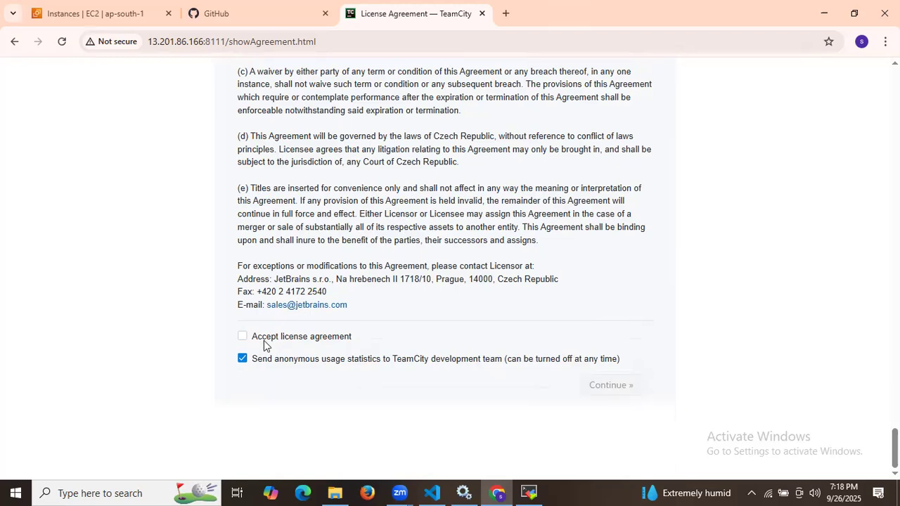
{"action": "left_click", "coordinate": [243, 337]}
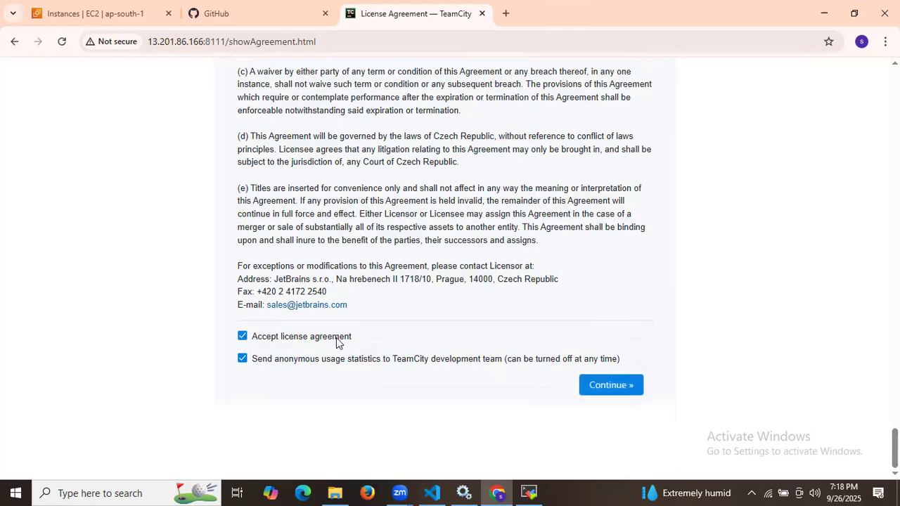
{"action": "left_click", "coordinate": [611, 384]}
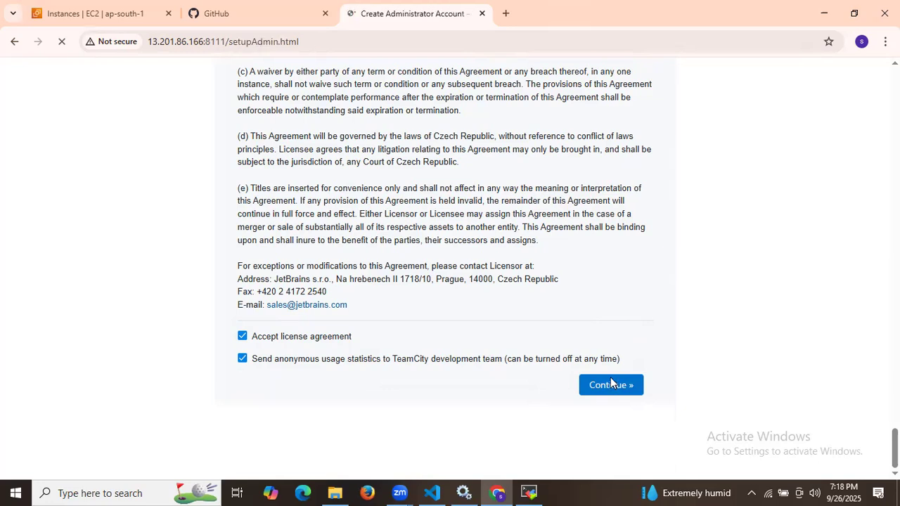
Step: Enter the admin username and a self-chosen password, rejecting Chrome's generated one, and create the account
{"action": "left_click", "coordinate": [431, 211]}
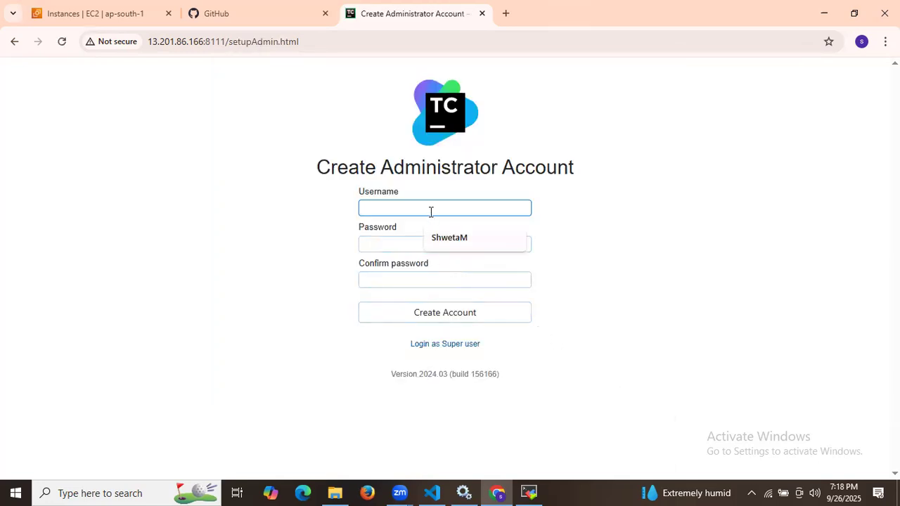
{"action": "left_click", "coordinate": [448, 239]}
{"action": "left_click", "coordinate": [448, 240]}
{"action": "type", "text": "S•••••"}
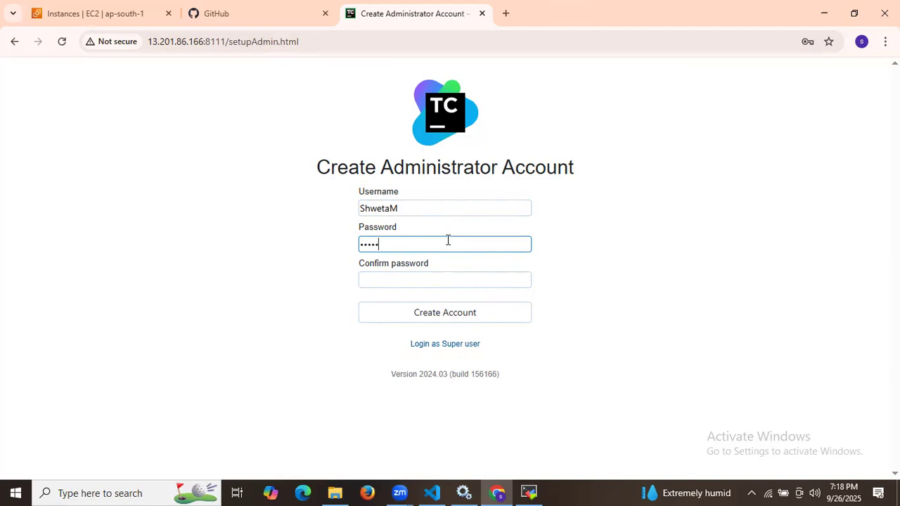
{"action": "type", "text": "••••"}
{"action": "left_click", "coordinate": [452, 281]}
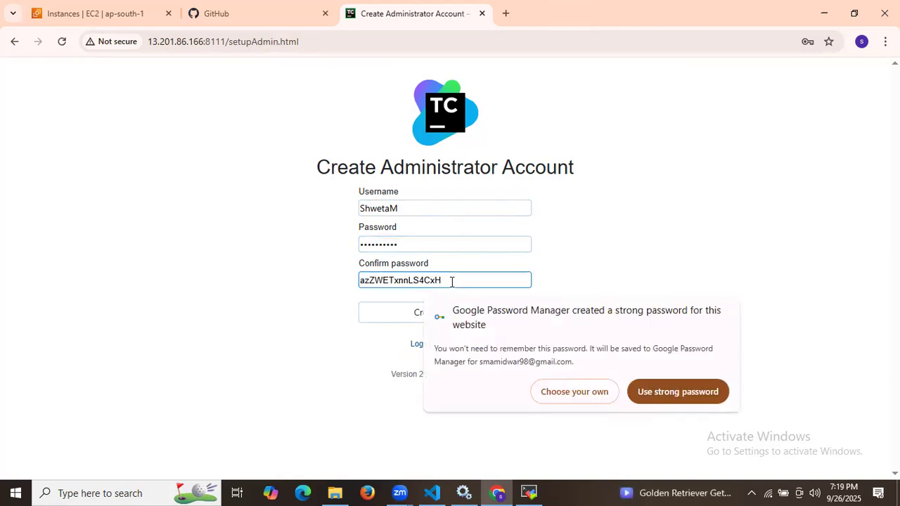
{"action": "left_click", "coordinate": [567, 396]}
{"action": "type", "text": "••••"}
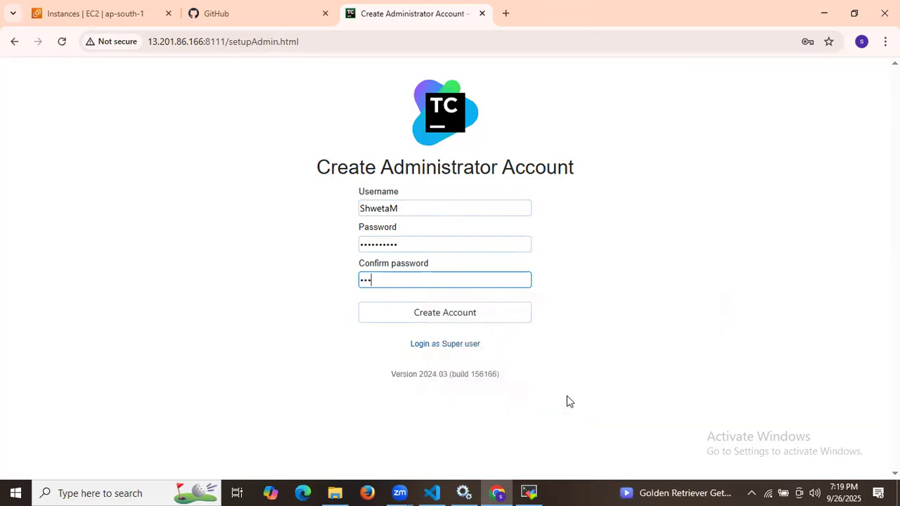
{"action": "type", "text": "••••••"}
{"action": "left_click", "coordinate": [508, 320]}
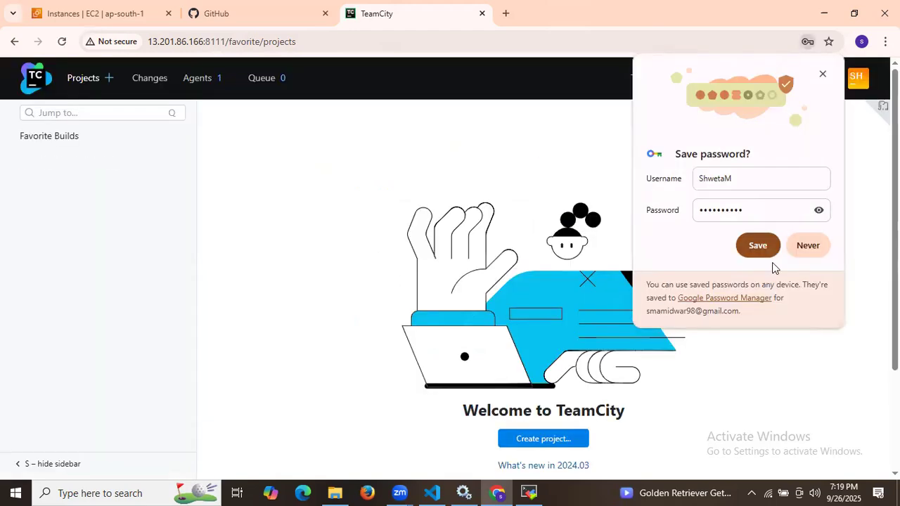
Step: Decline saving the password in Chrome and go to the administrator's profile page
{"action": "left_click", "coordinate": [808, 247]}
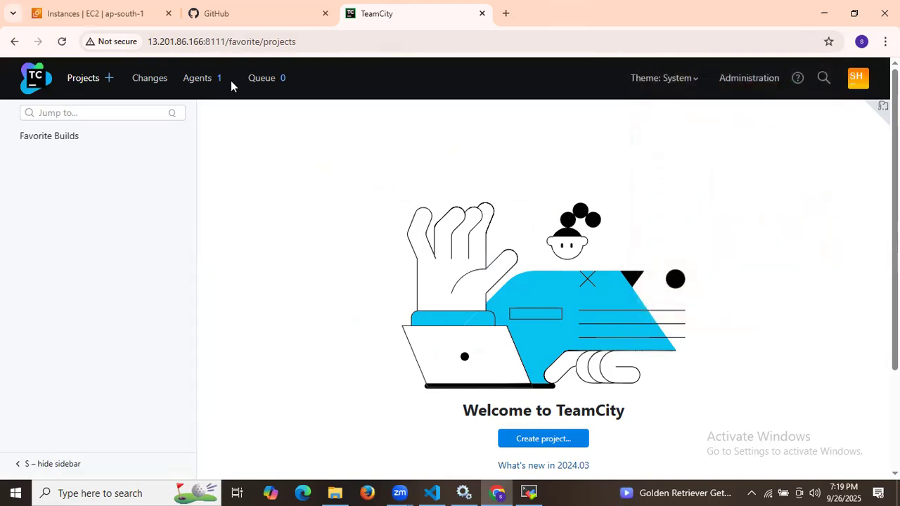
{"action": "left_click", "coordinate": [749, 78]}
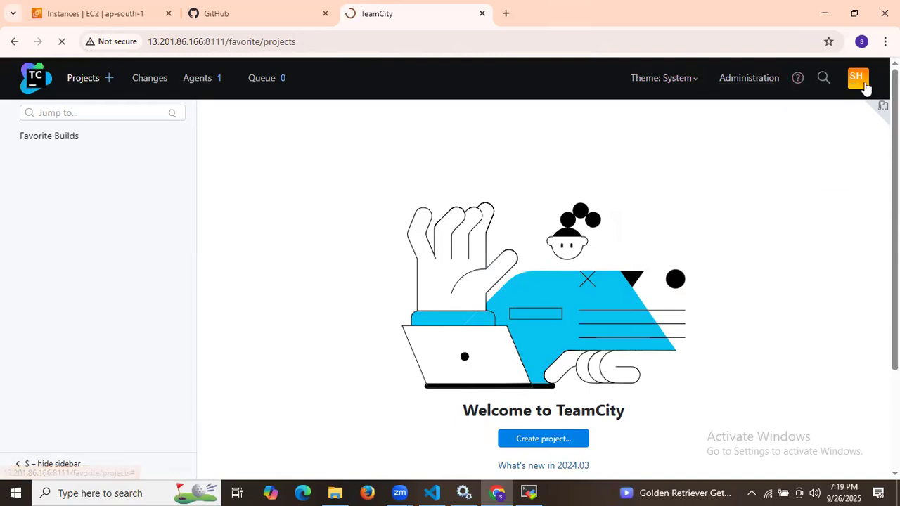
{"action": "left_click", "coordinate": [864, 84]}
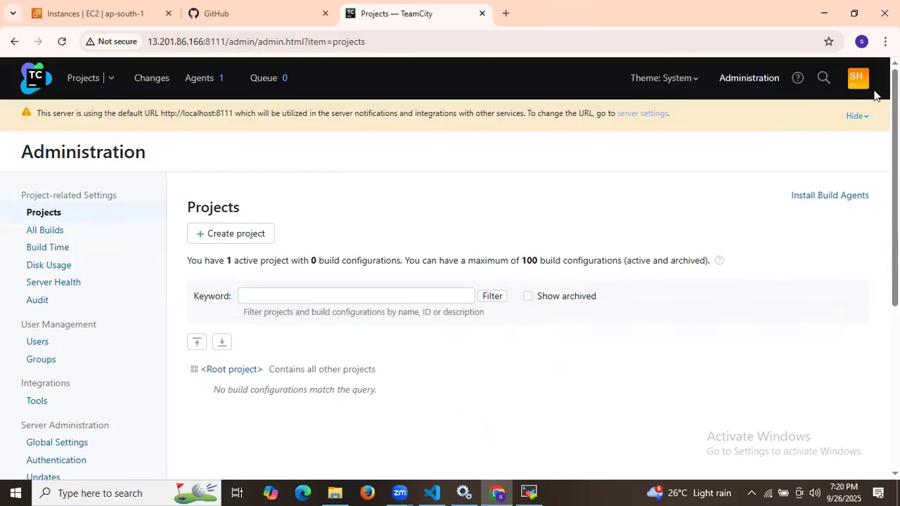
{"action": "left_click", "coordinate": [859, 83]}
{"action": "left_click", "coordinate": [810, 108]}
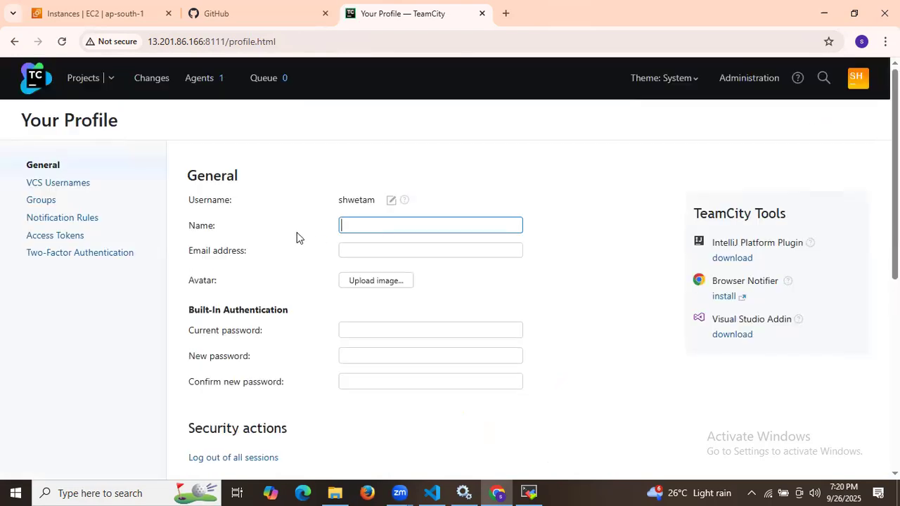
Step: Try the Light and Dark themes, then set the theme back to follow the OS
{"action": "scroll", "coordinate": [253, 229], "scroll_direction": "down", "scroll_amount": 1}
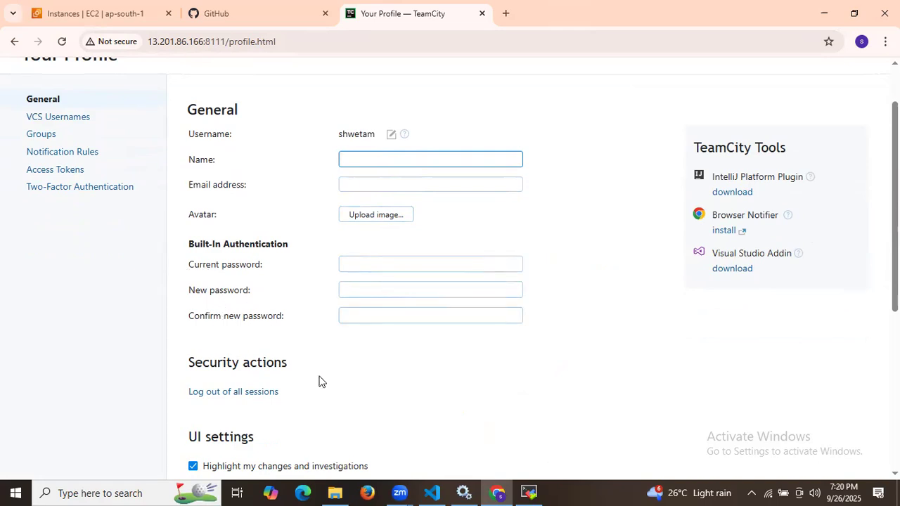
{"action": "scroll", "coordinate": [319, 380], "scroll_direction": "down", "scroll_amount": 4}
{"action": "scroll", "coordinate": [320, 379], "scroll_direction": "up", "scroll_amount": 5}
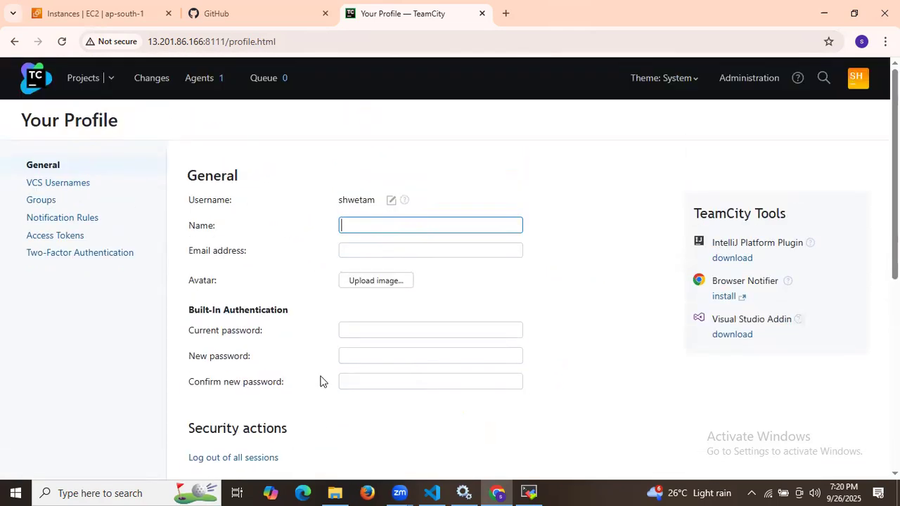
{"action": "scroll", "coordinate": [320, 381], "scroll_direction": "down", "scroll_amount": 6}
{"action": "left_click", "coordinate": [193, 296]}
{"action": "left_click", "coordinate": [193, 315]}
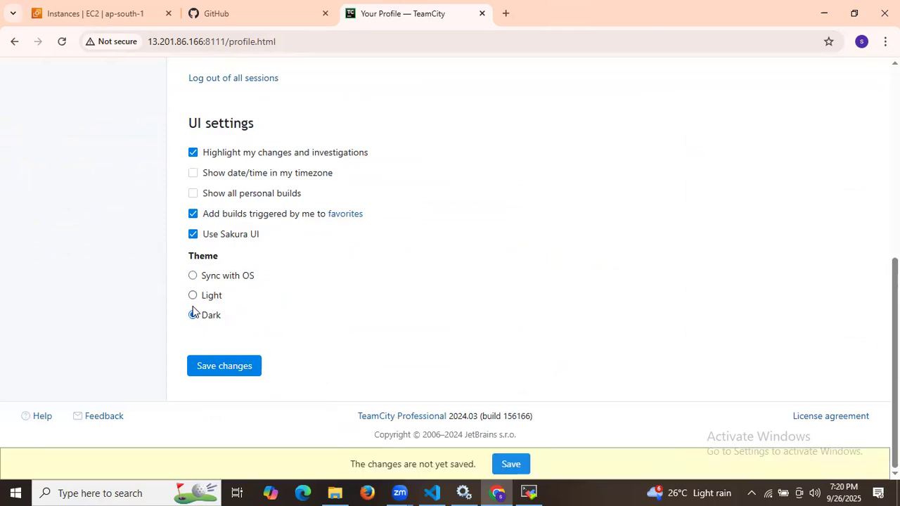
{"action": "left_click", "coordinate": [193, 296]}
{"action": "left_click", "coordinate": [193, 276]}
Step: Return to the Projects page, discarding the unsaved profile changes
{"action": "scroll", "coordinate": [241, 276], "scroll_direction": "up", "scroll_amount": 5}
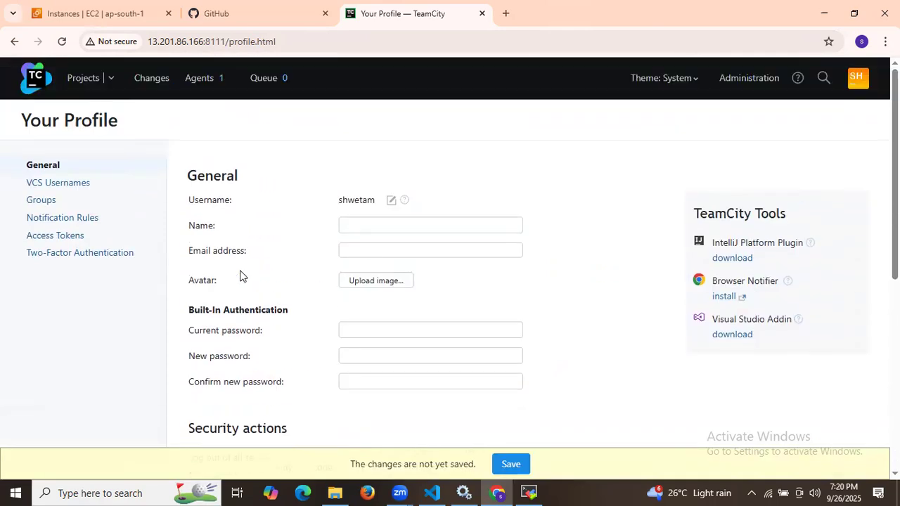
{"action": "left_click", "coordinate": [83, 89]}
{"action": "left_click", "coordinate": [508, 126]}
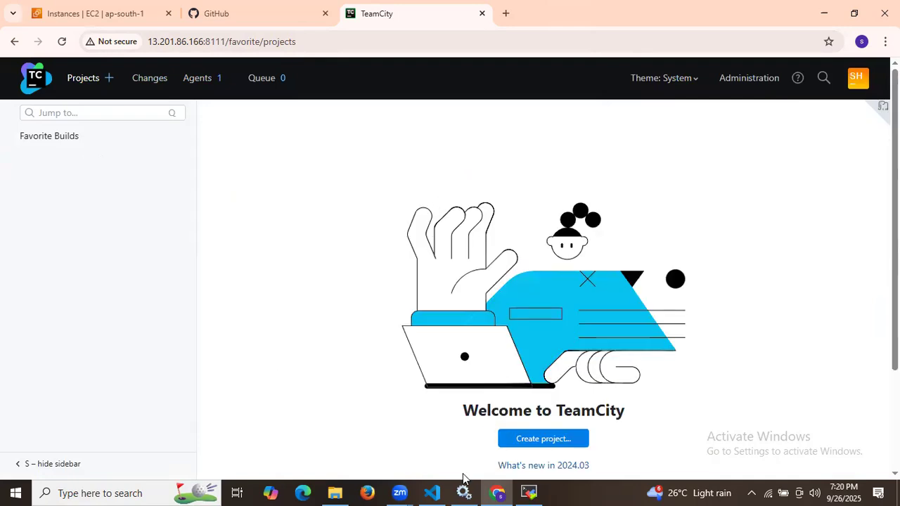
{"action": "left_click", "coordinate": [431, 492]}
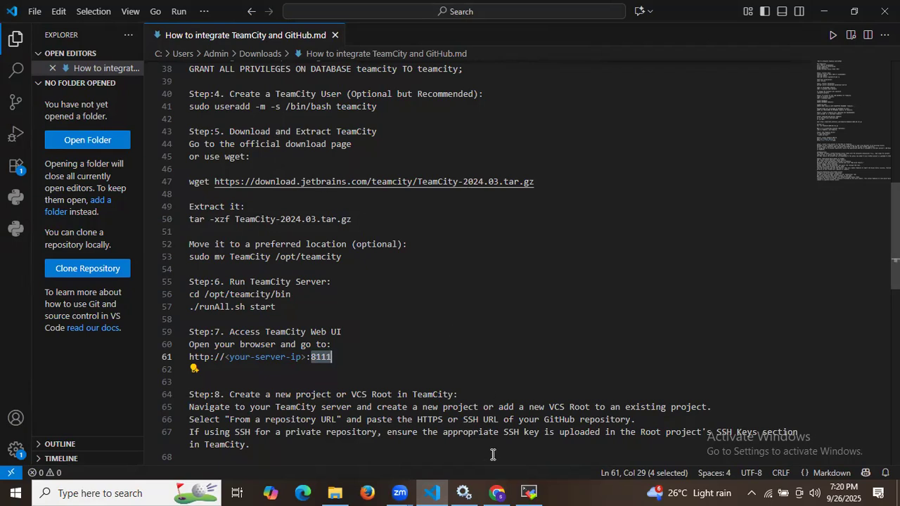
{"action": "left_click_drag", "start_coordinate": [895, 237], "coordinate": [895, 104]}
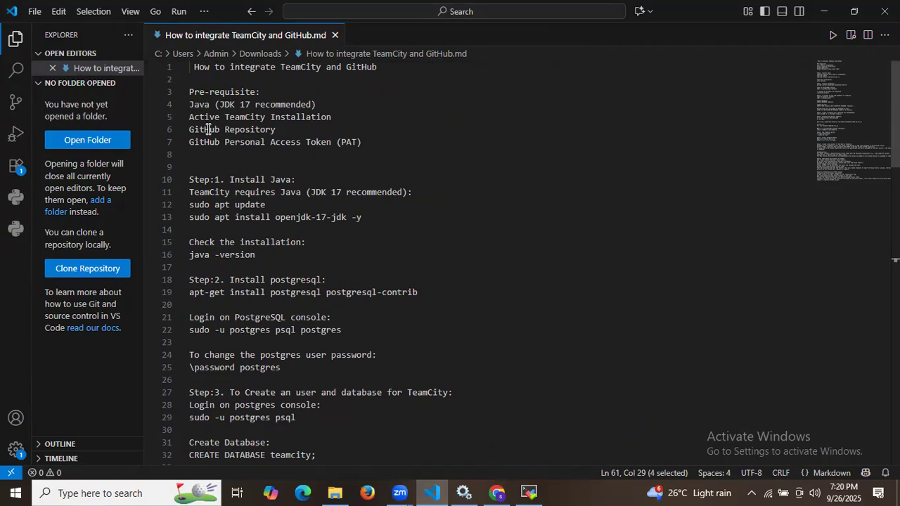
{"action": "left_click_drag", "start_coordinate": [208, 129], "coordinate": [296, 128]}
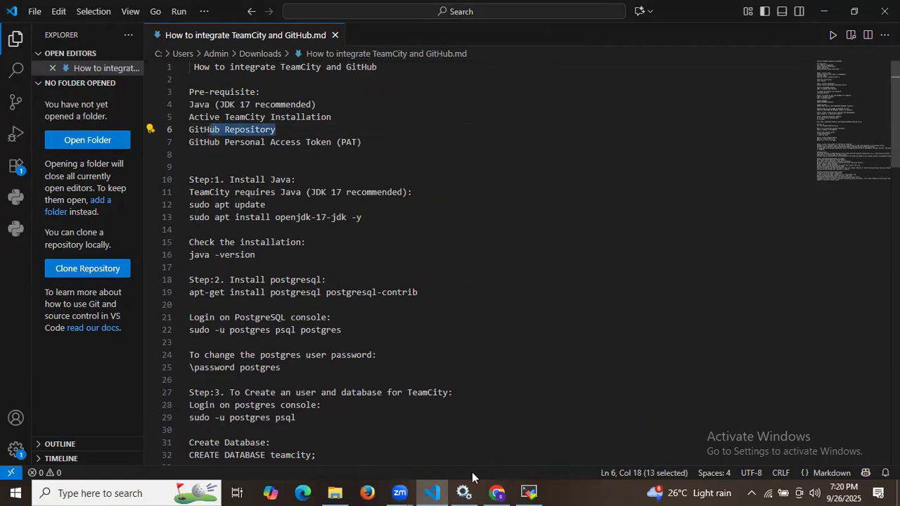
{"action": "left_click", "coordinate": [497, 493]}
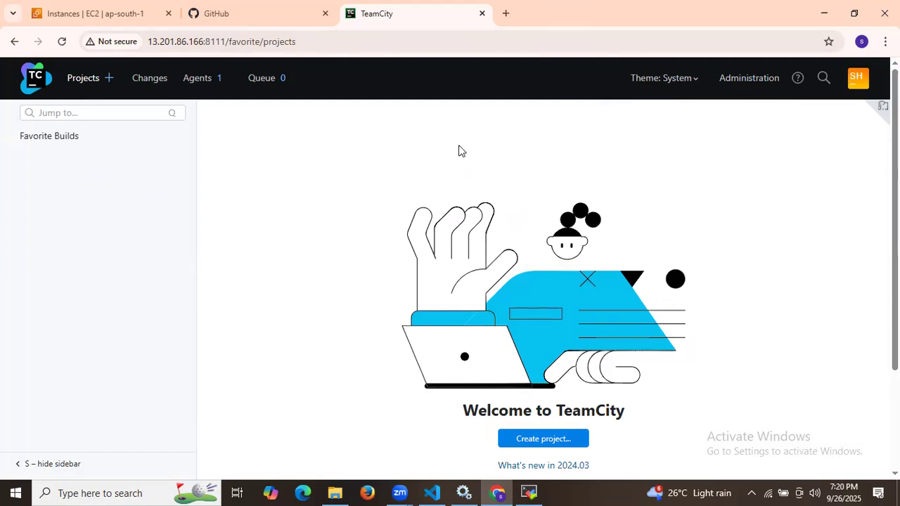
Step: From the GitHub dashboard, create the public repository 'sample-repo' initialized with a README
{"action": "left_click", "coordinate": [247, 6]}
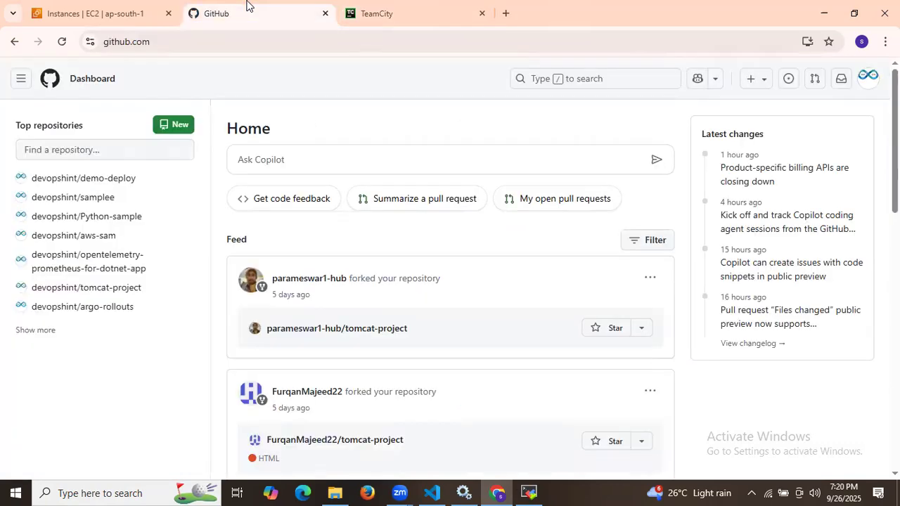
{"action": "left_click", "coordinate": [168, 125]}
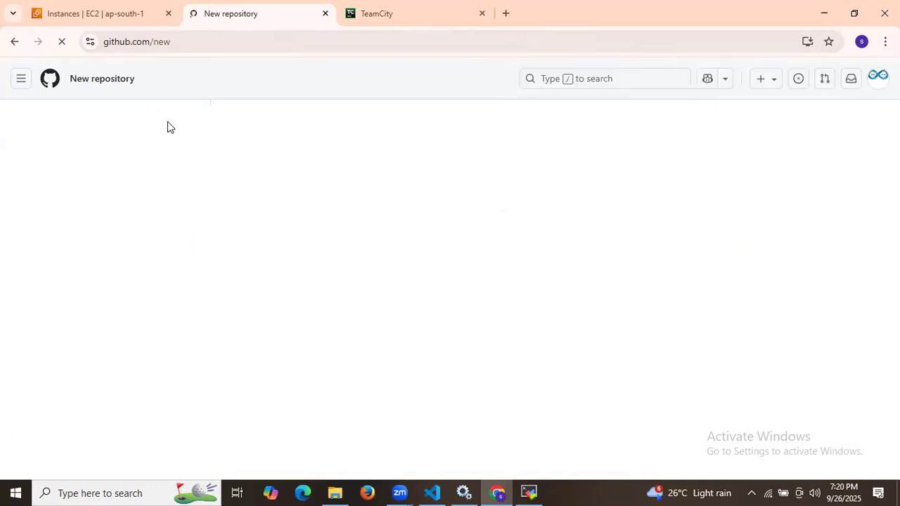
{"action": "left_click", "coordinate": [359, 229]}
{"action": "left_click", "coordinate": [404, 265]}
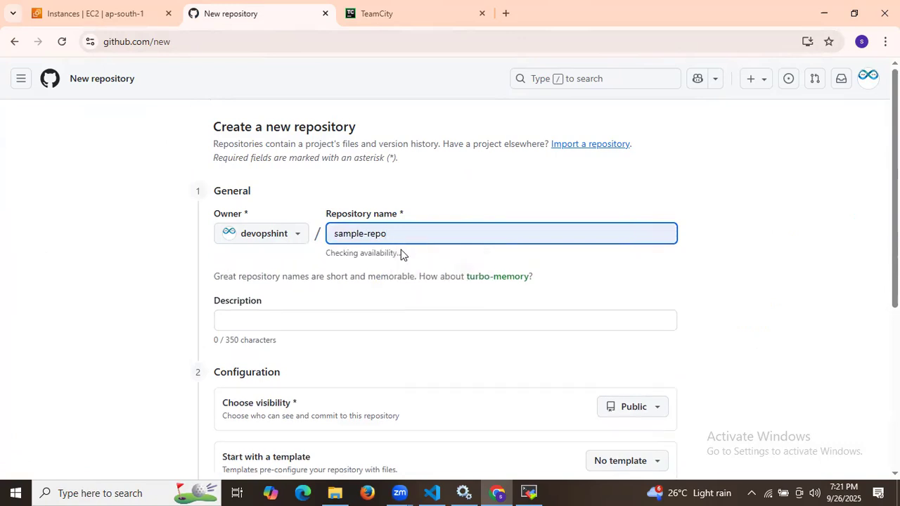
{"action": "scroll", "coordinate": [443, 228], "scroll_direction": "down", "scroll_amount": 4}
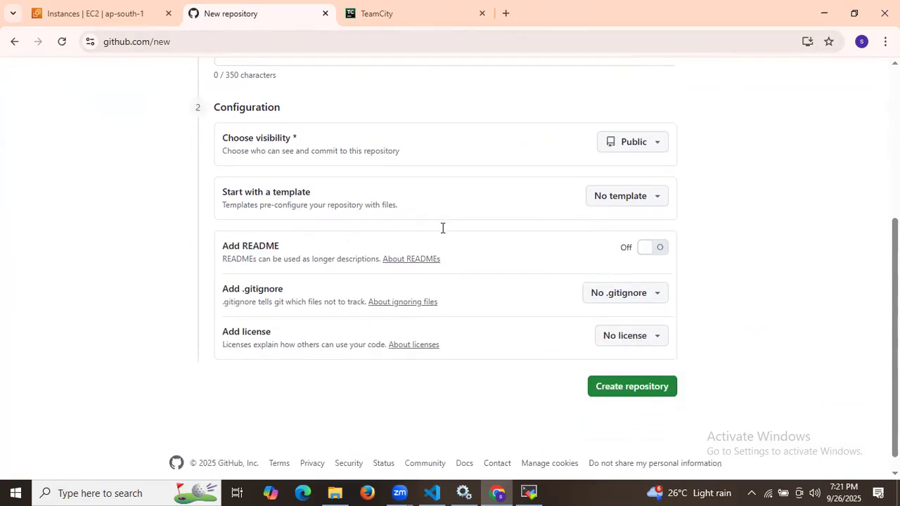
{"action": "left_click", "coordinate": [660, 247]}
{"action": "left_click", "coordinate": [627, 388]}
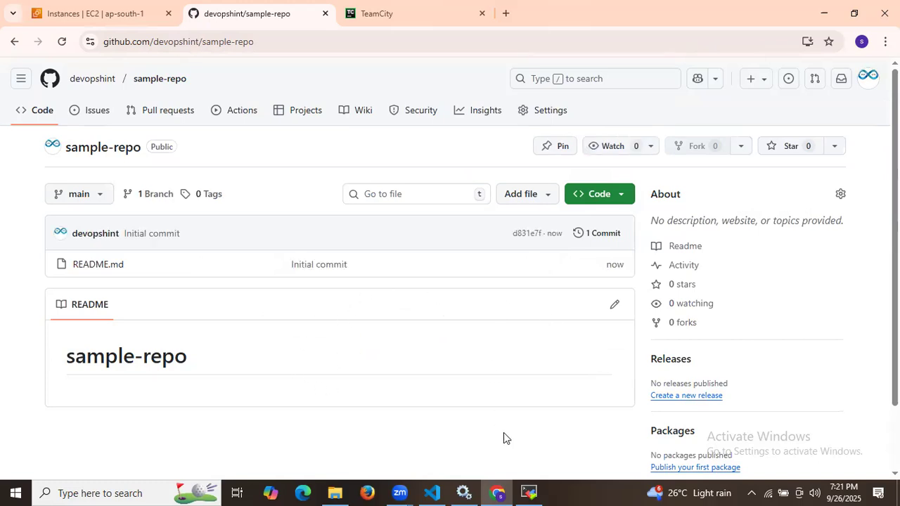
{"action": "left_click", "coordinate": [528, 492]}
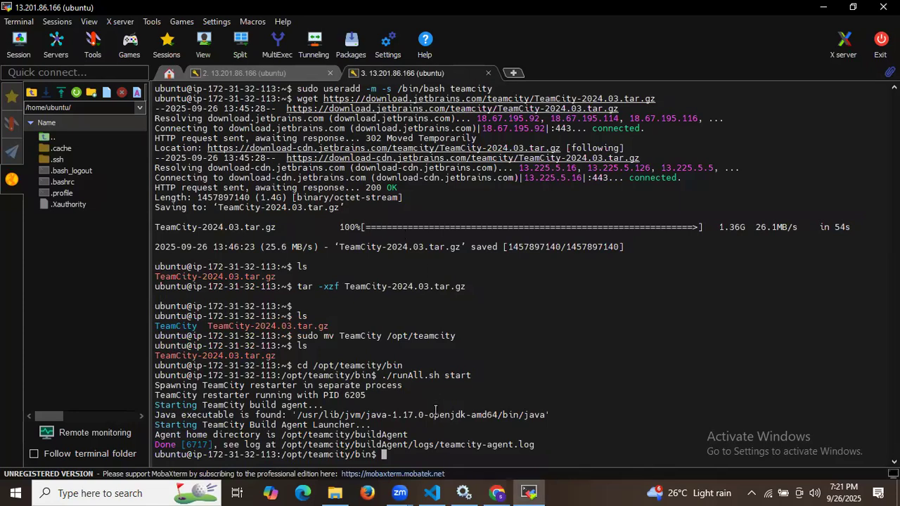
Step: Highlight the Personal Access Token prerequisite in the notes, then open GitHub's account menu on sample-repo
{"action": "left_click", "coordinate": [432, 492]}
{"action": "left_click_drag", "start_coordinate": [195, 143], "coordinate": [352, 145]}
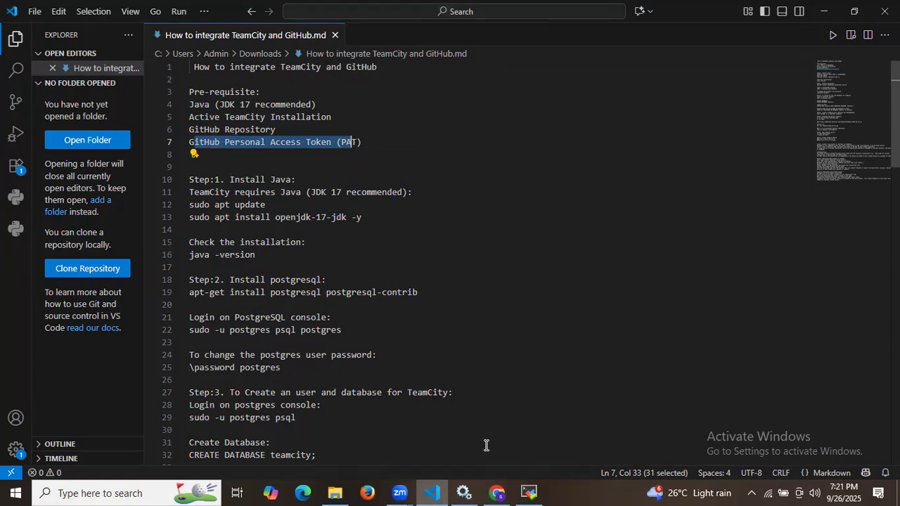
{"action": "left_click", "coordinate": [496, 492]}
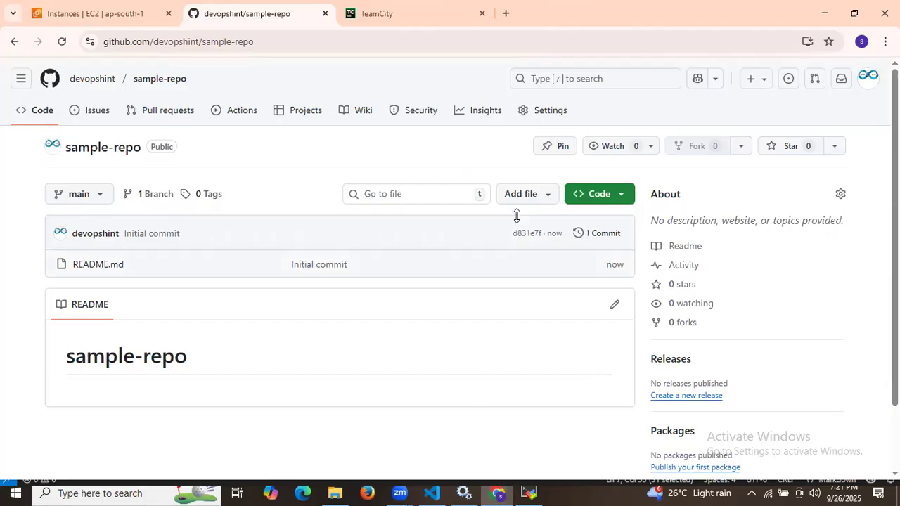
{"action": "left_click", "coordinate": [869, 81]}
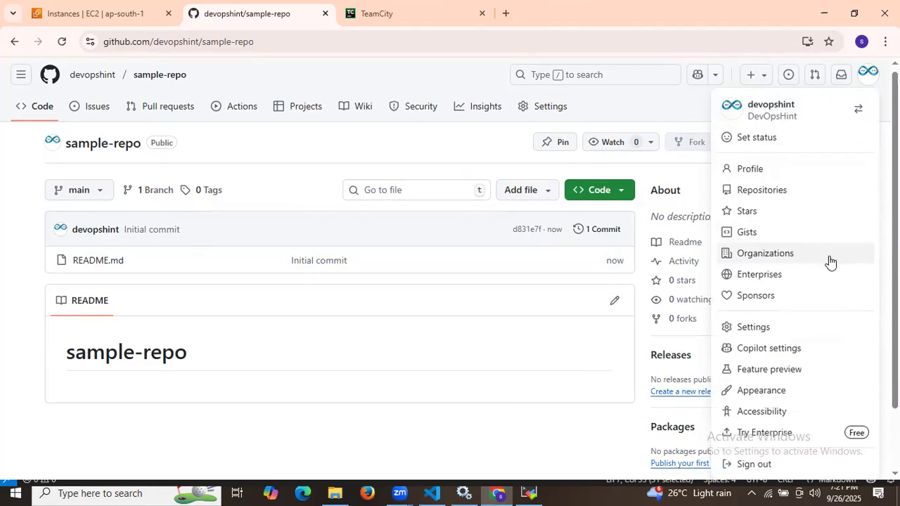
{"action": "scroll", "coordinate": [830, 260], "scroll_direction": "down", "scroll_amount": 1}
Step: Open GitHub account settings in a new tab and go to Developer settings
{"action": "right_click", "coordinate": [742, 257]}
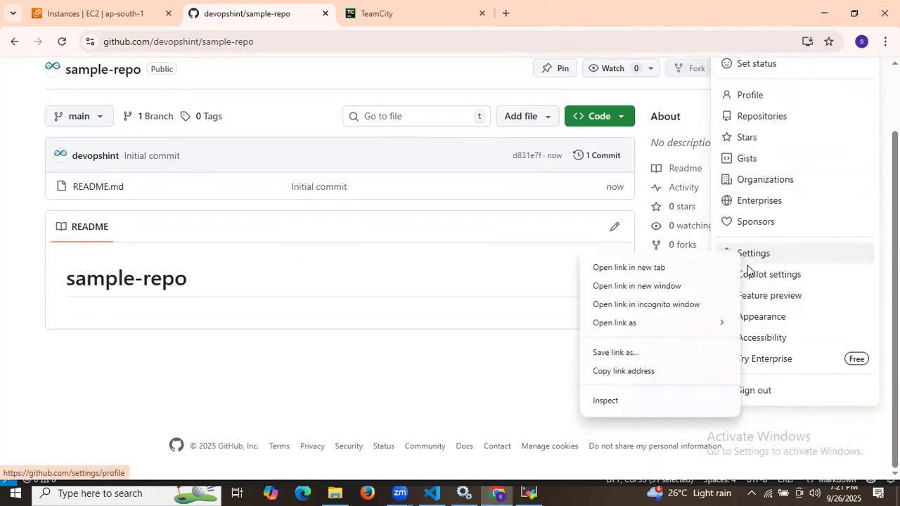
{"action": "left_click", "coordinate": [683, 265]}
{"action": "key", "text": "ctrl+Tab"}
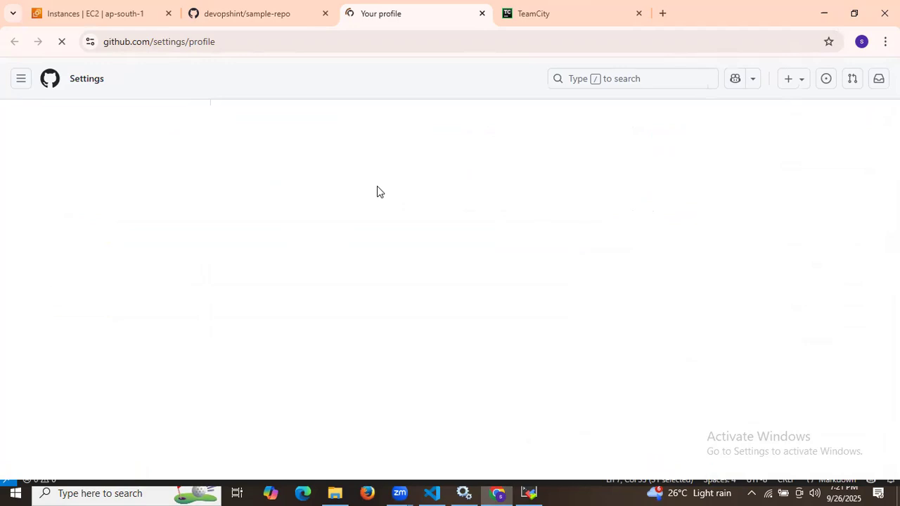
{"action": "scroll", "coordinate": [159, 253], "scroll_direction": "down", "scroll_amount": 8}
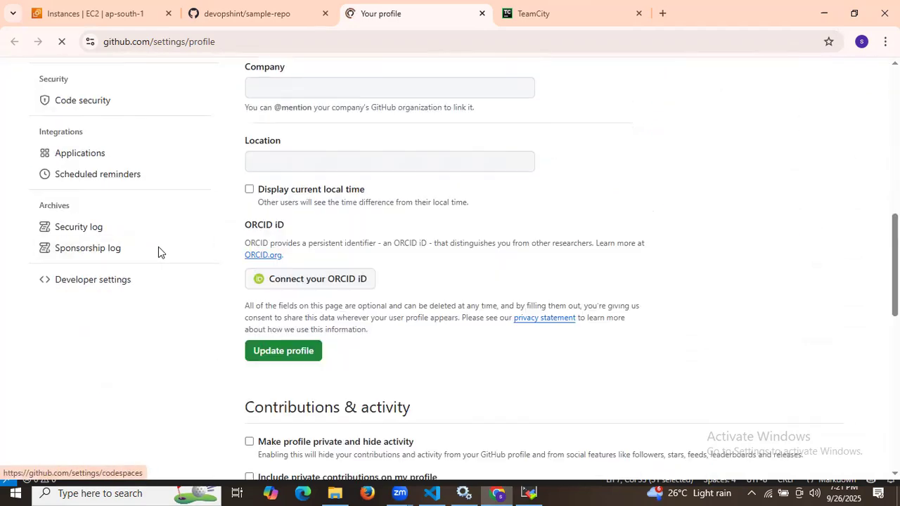
{"action": "left_click", "coordinate": [143, 286]}
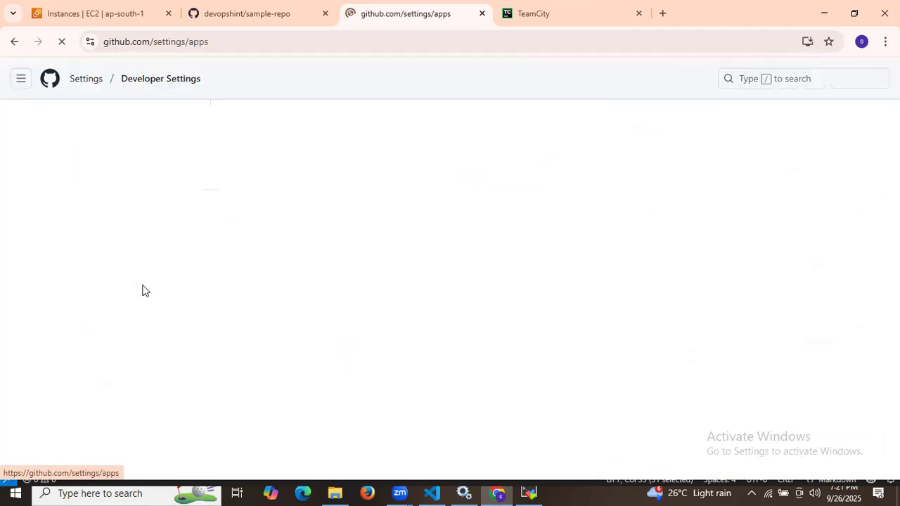
Step: Choose Generate new token (classic) under Personal access tokens and confirm with the account password
{"action": "left_click", "coordinate": [195, 169]}
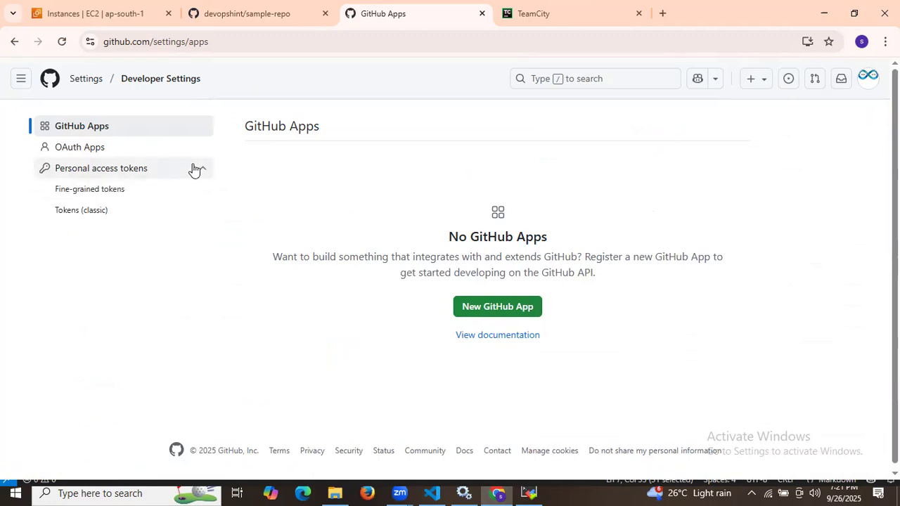
{"action": "left_click", "coordinate": [104, 214]}
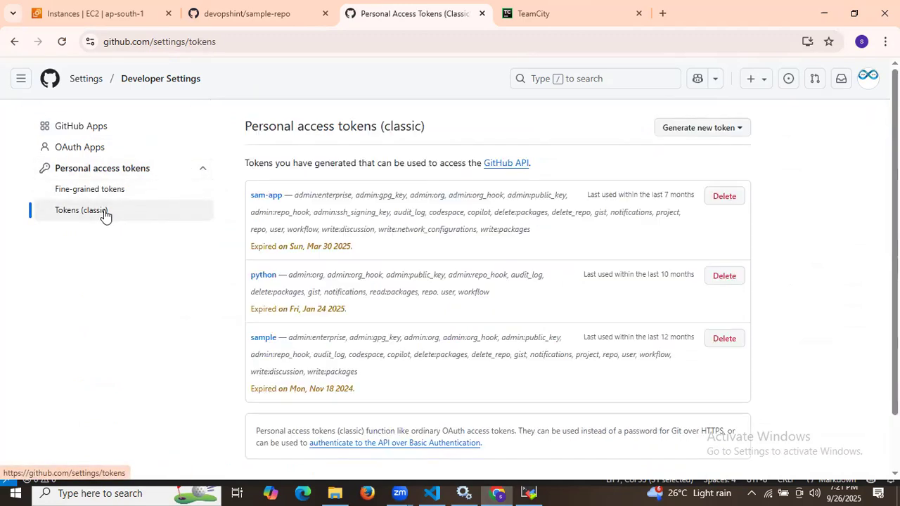
{"action": "left_click", "coordinate": [699, 135]}
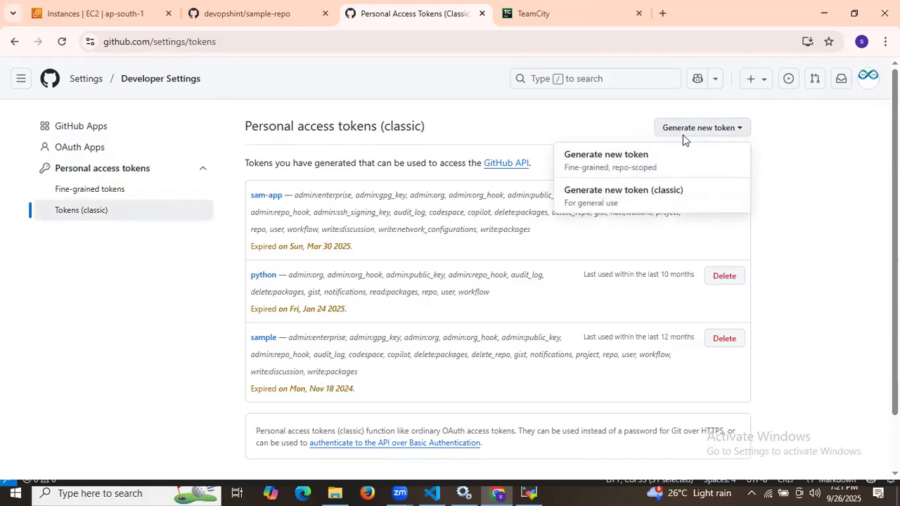
{"action": "left_click", "coordinate": [609, 194]}
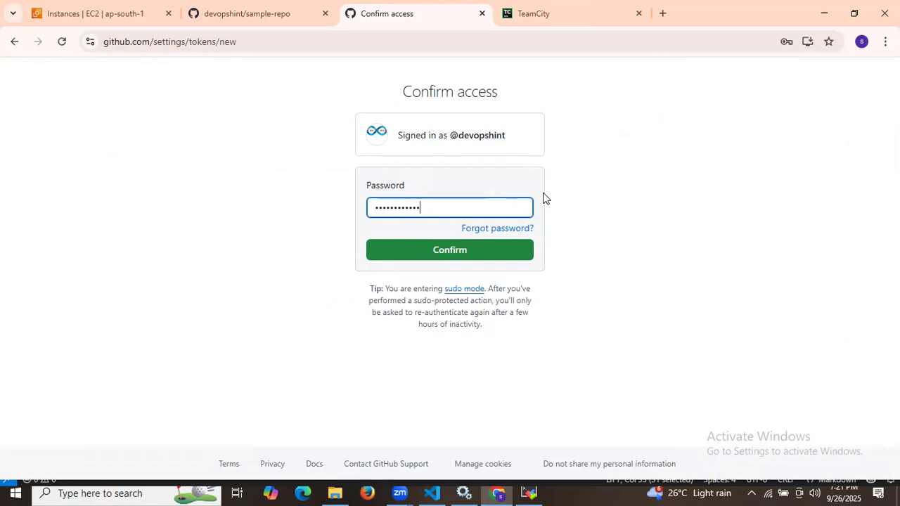
{"action": "left_click", "coordinate": [483, 251]}
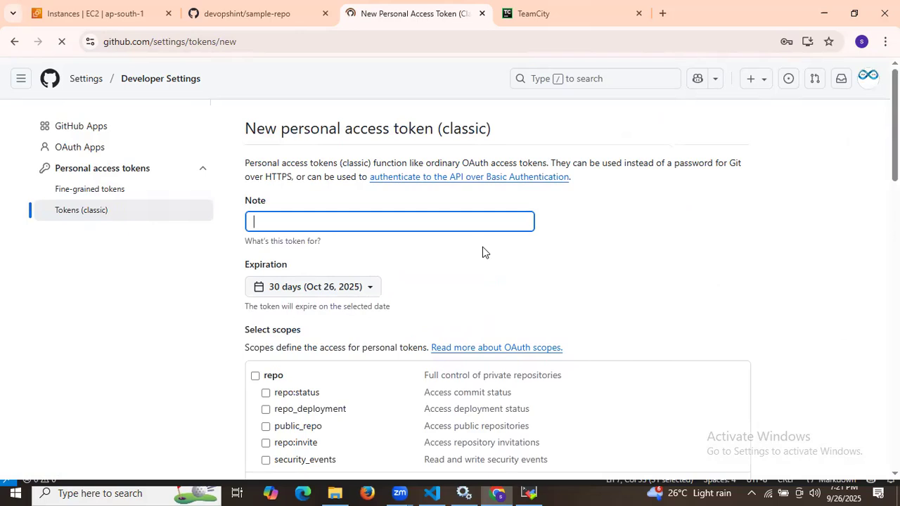
Step: Name the token 'samples' and grant repo, workflow, write/delete packages, admin:org and admin:public_key scopes
{"action": "left_click", "coordinate": [347, 219]}
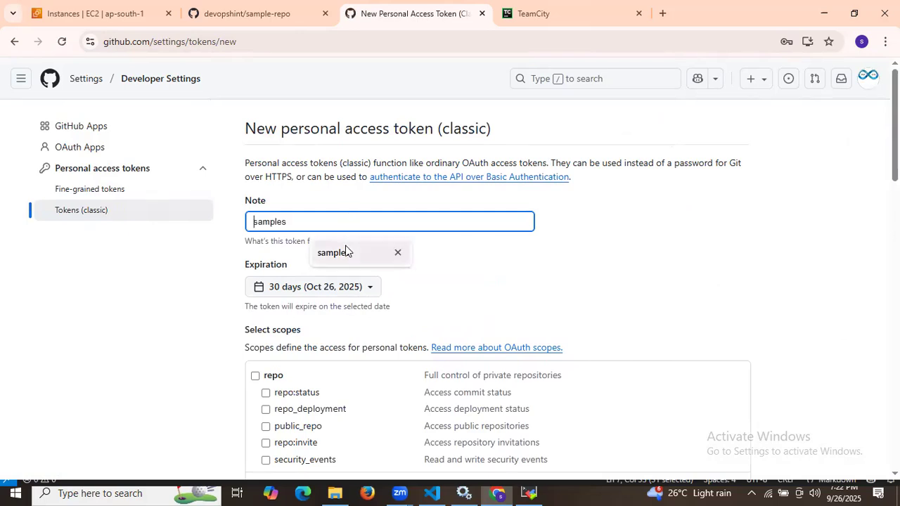
{"action": "left_click", "coordinate": [345, 247]}
{"action": "scroll", "coordinate": [408, 247], "scroll_direction": "down", "scroll_amount": 2}
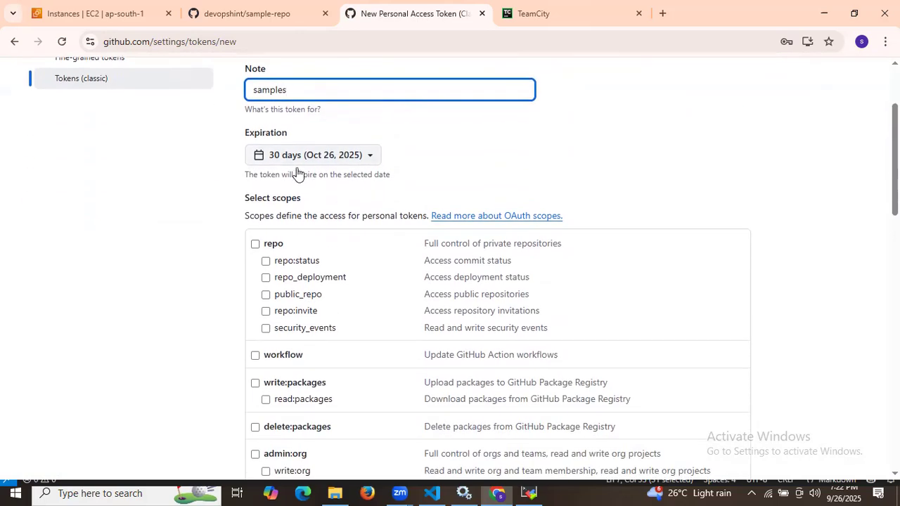
{"action": "left_click", "coordinate": [256, 244]}
{"action": "scroll", "coordinate": [262, 239], "scroll_direction": "down", "scroll_amount": 2}
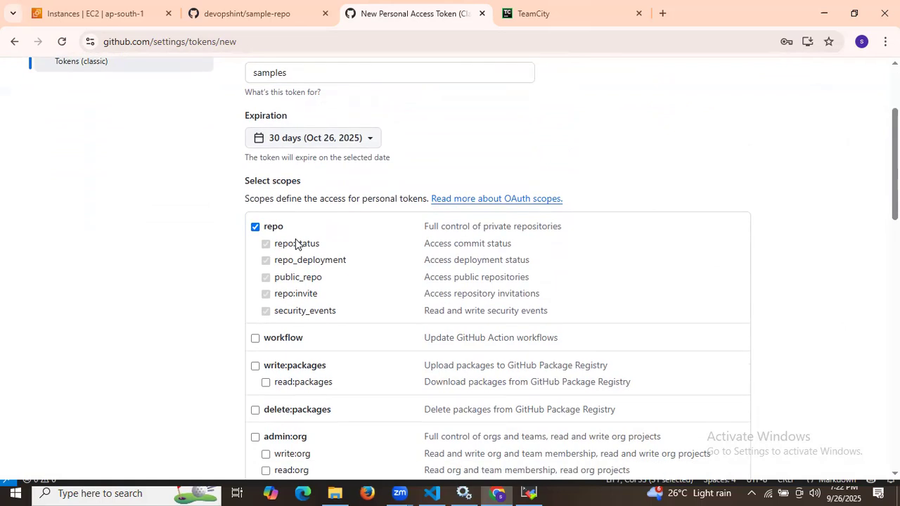
{"action": "left_click", "coordinate": [256, 224]}
{"action": "left_click", "coordinate": [256, 251]}
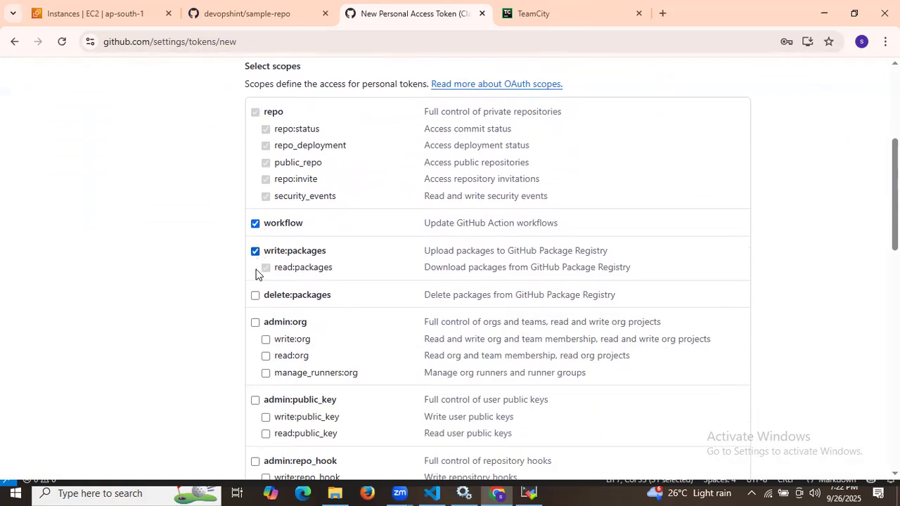
{"action": "left_click", "coordinate": [255, 296]}
{"action": "left_click", "coordinate": [255, 322]}
{"action": "left_click", "coordinate": [255, 400]}
Step: Grant admin:org_hook, notifications, gist, user, delete_repo, write:discussion, admin:enterprise, audit_log and codespace scopes
{"action": "scroll", "coordinate": [275, 331], "scroll_direction": "down", "scroll_amount": 2}
{"action": "left_click", "coordinate": [255, 324]}
{"action": "left_click", "coordinate": [255, 379]}
{"action": "left_click", "coordinate": [255, 350]}
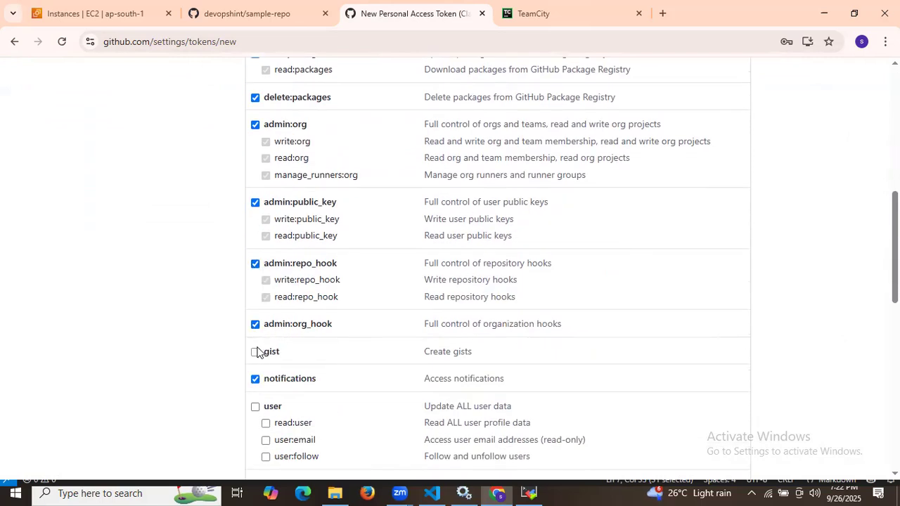
{"action": "scroll", "coordinate": [269, 264], "scroll_direction": "down", "scroll_amount": 3}
{"action": "left_click", "coordinate": [255, 143]}
{"action": "left_click", "coordinate": [255, 221]}
{"action": "left_click", "coordinate": [256, 249]}
{"action": "left_click", "coordinate": [256, 292]}
{"action": "left_click", "coordinate": [255, 388]}
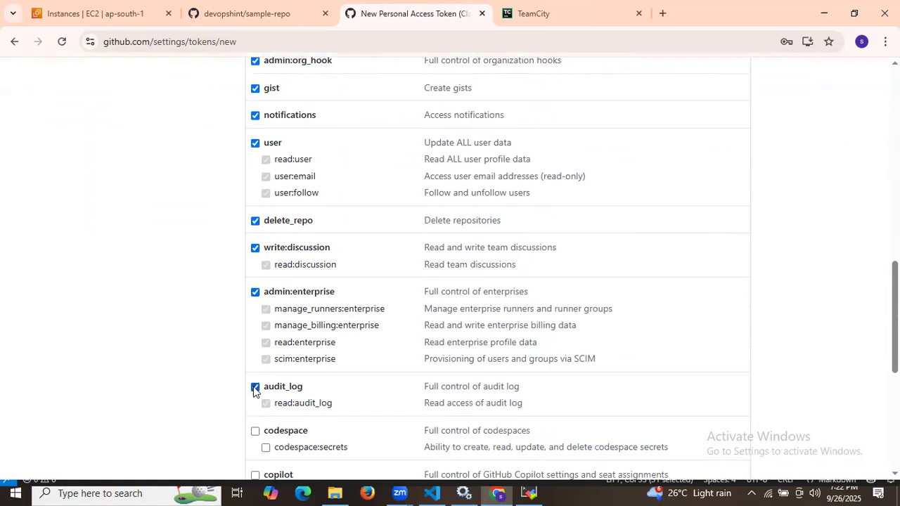
{"action": "left_click", "coordinate": [255, 431]}
Step: Also grant copilot, write:network_configurations, project, admin:gpg_key and admin:ssh_signing_key scopes
{"action": "scroll", "coordinate": [272, 345], "scroll_direction": "down", "scroll_amount": 4}
{"action": "left_click", "coordinate": [255, 212]}
{"action": "left_click", "coordinate": [255, 255]}
{"action": "left_click", "coordinate": [256, 300]}
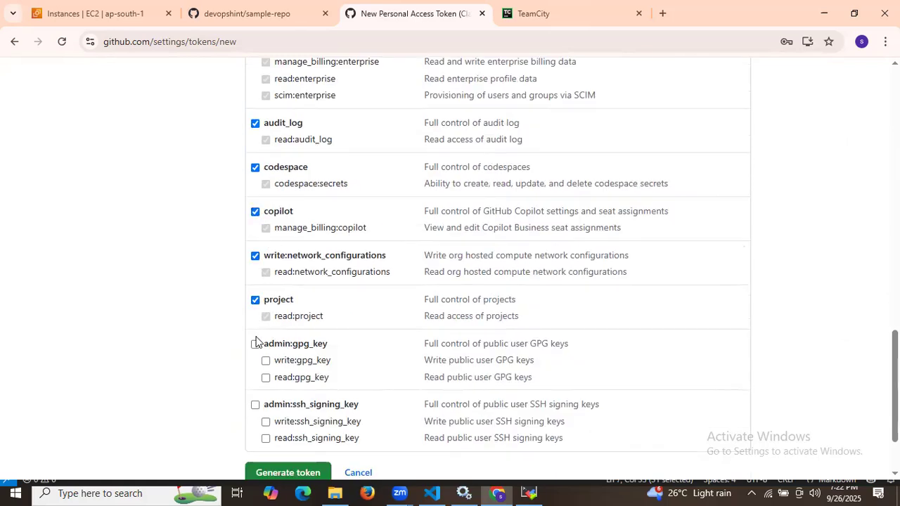
{"action": "left_click", "coordinate": [255, 344]}
{"action": "left_click", "coordinate": [256, 405]}
Step: Generate the token and copy its value
{"action": "scroll", "coordinate": [275, 387], "scroll_direction": "down", "scroll_amount": 2}
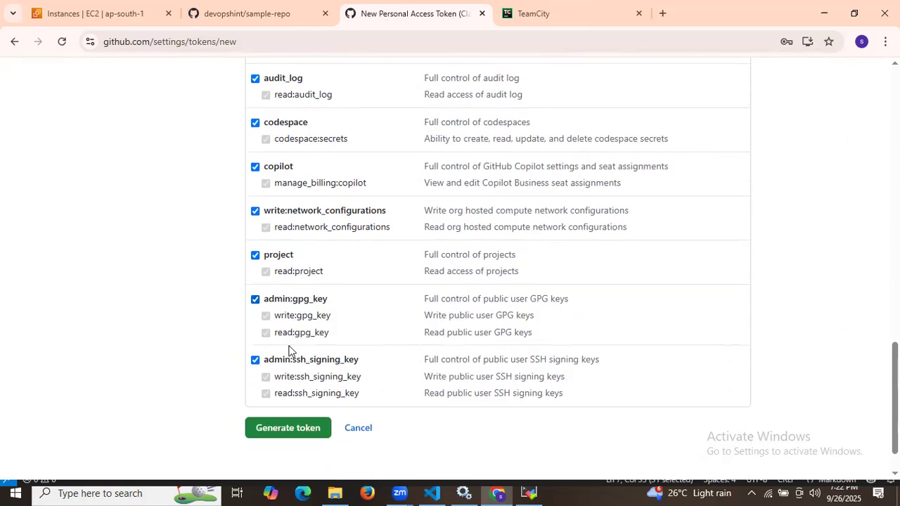
{"action": "left_click", "coordinate": [288, 379]}
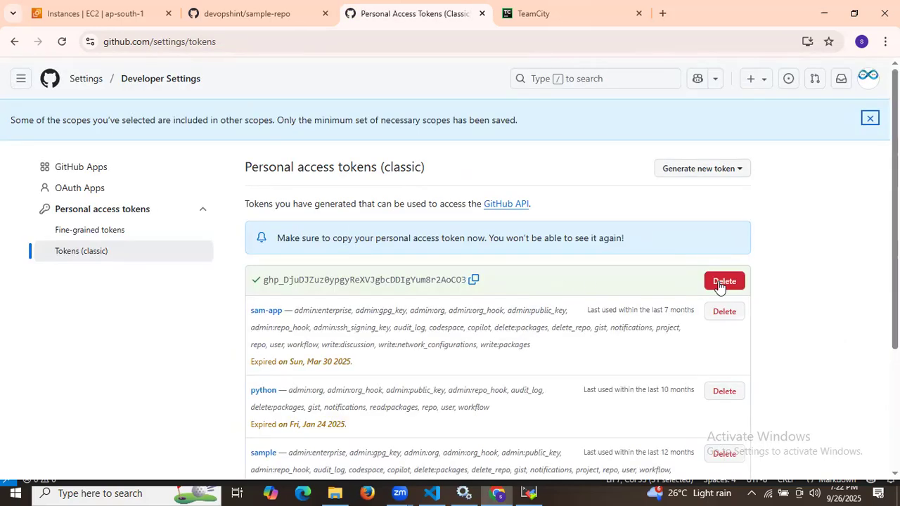
{"action": "left_click", "coordinate": [473, 280]}
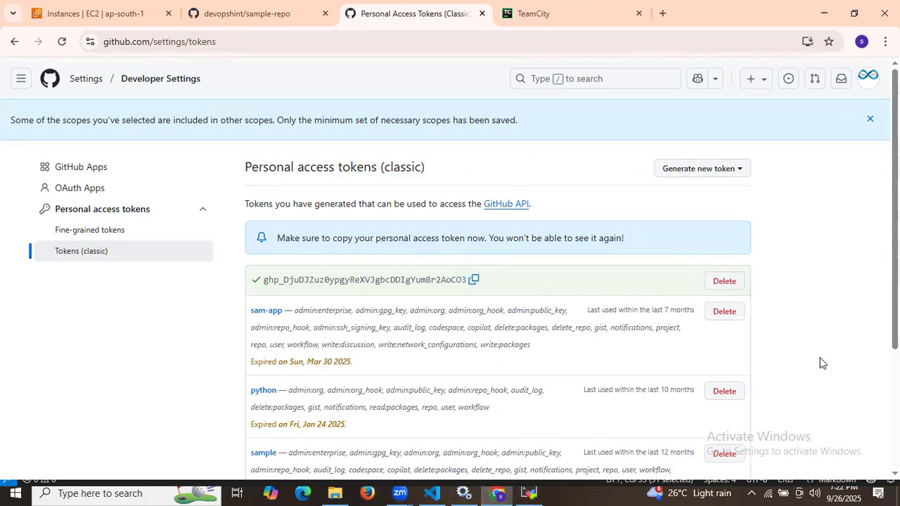
{"action": "left_click", "coordinate": [520, 436]}
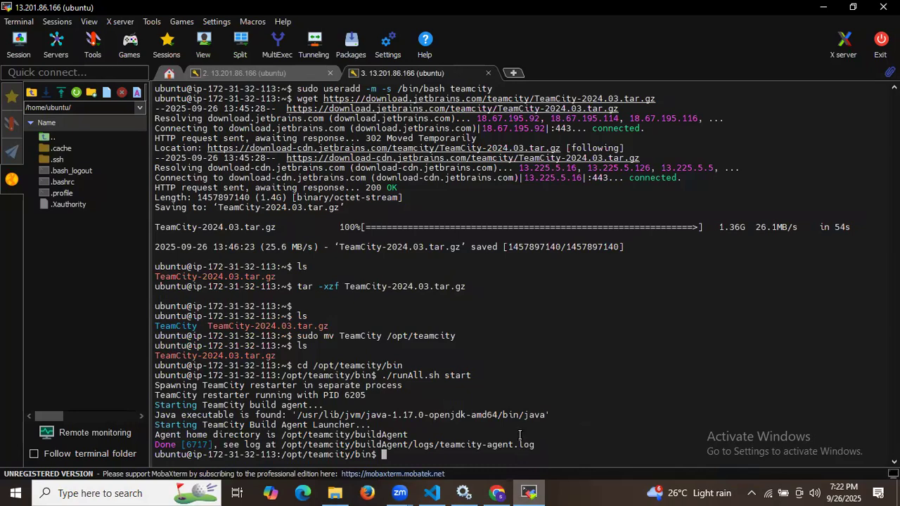
Step: Paste the copied GitHub access token onto a new line 92 at the end of the integration notes
{"action": "left_click", "coordinate": [432, 493]}
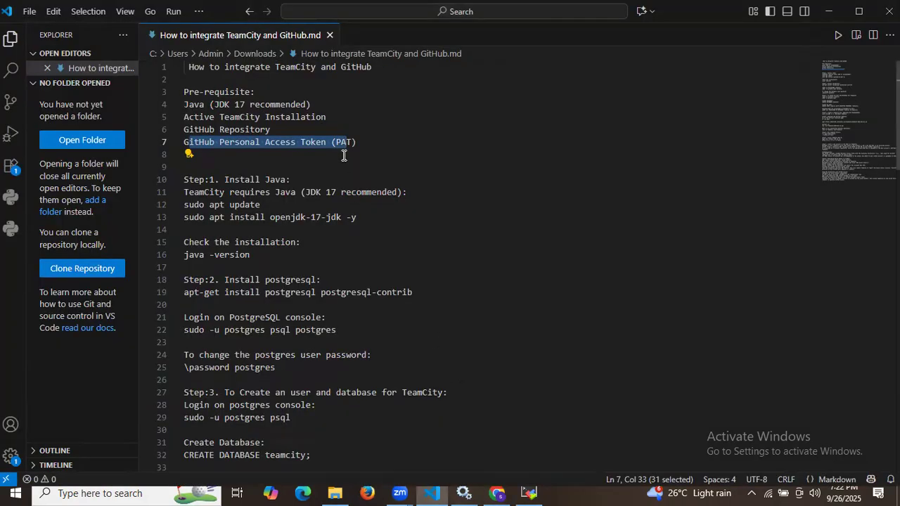
{"action": "left_click", "coordinate": [343, 155]}
{"action": "scroll", "coordinate": [343, 155], "scroll_direction": "down", "scroll_amount": 20}
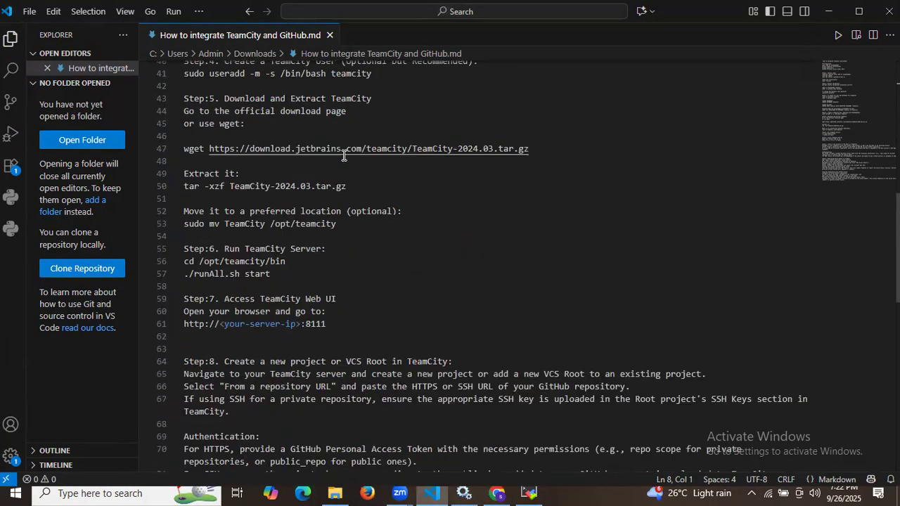
{"action": "left_click", "coordinate": [352, 215]}
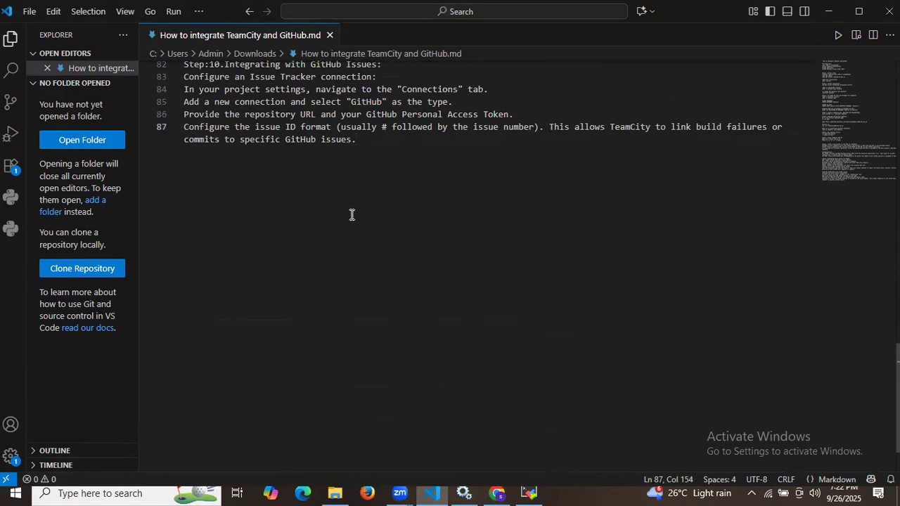
{"action": "key", "text": "Return"}
{"action": "key", "text": "Return"}
{"action": "key", "text": "Return"}
{"action": "key", "text": "Return"}
{"action": "key", "text": "Return"}
{"action": "key", "text": "ctrl+v"}
{"action": "scroll", "coordinate": [352, 214], "scroll_direction": "up", "scroll_amount": 20}
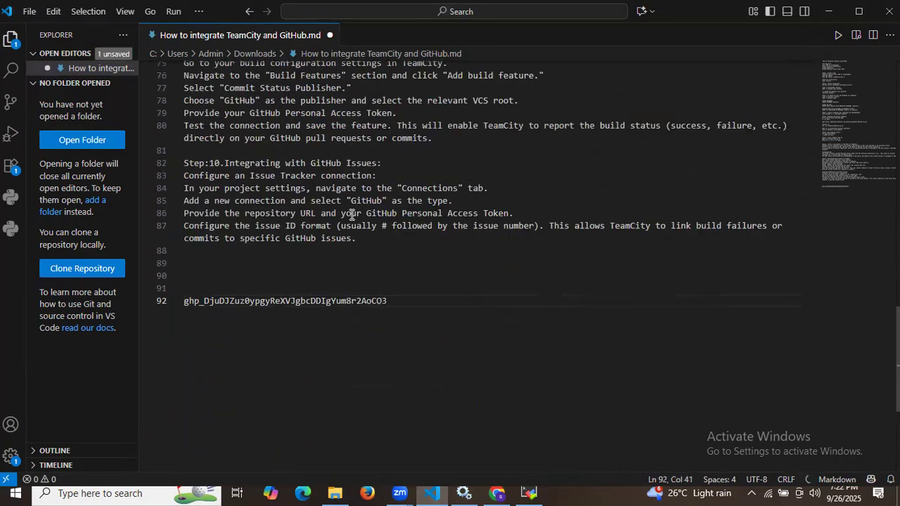
{"action": "scroll", "coordinate": [348, 208], "scroll_direction": "up", "scroll_amount": 3}
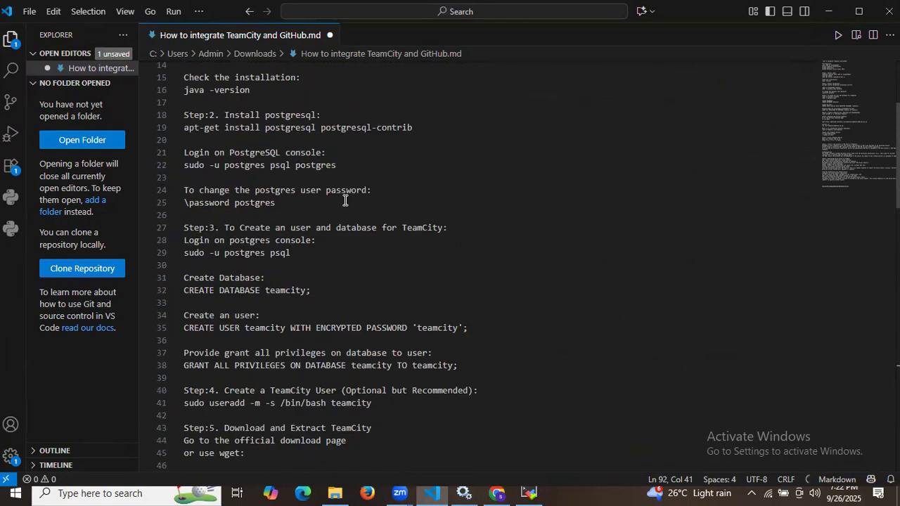
{"action": "left_click", "coordinate": [497, 493]}
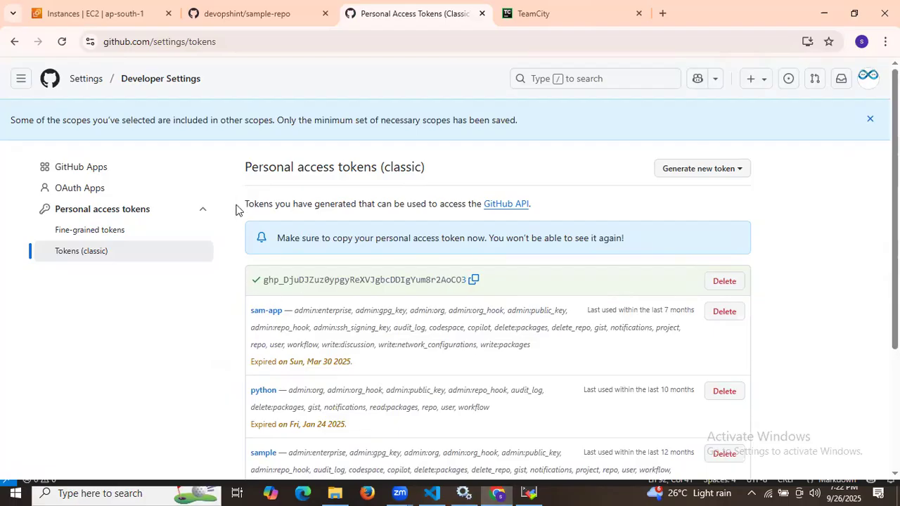
Step: Close the profile menu on the sample-repo tab and re-maximize the browser window
{"action": "left_click", "coordinate": [292, 10]}
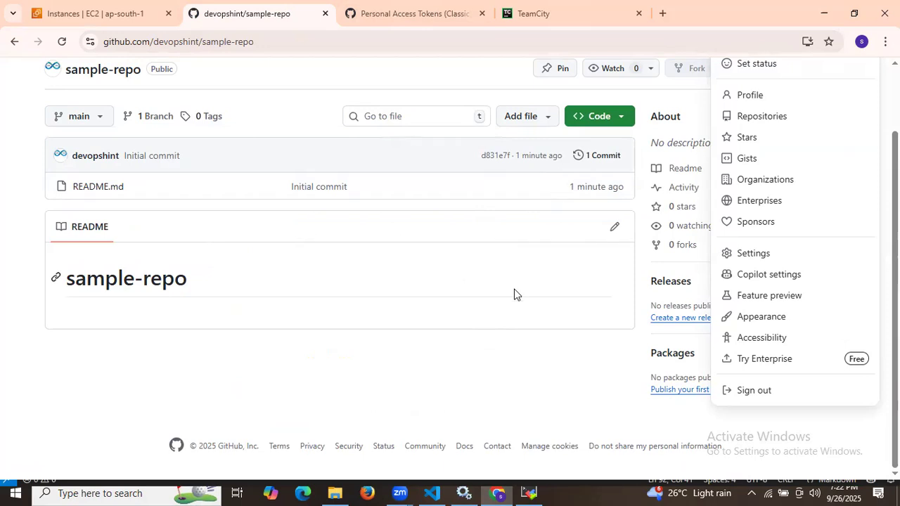
{"action": "left_click", "coordinate": [529, 327]}
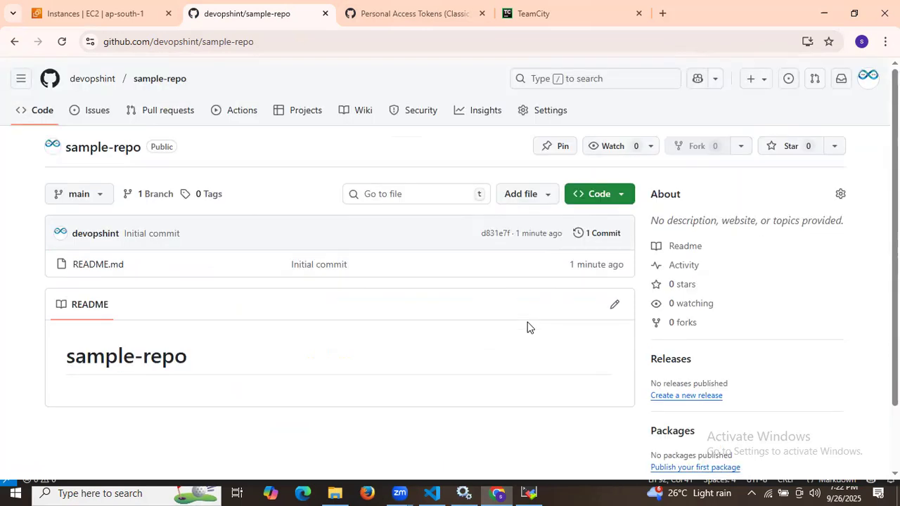
{"action": "left_click", "coordinate": [852, 11]}
{"action": "key", "text": "super+Up"}
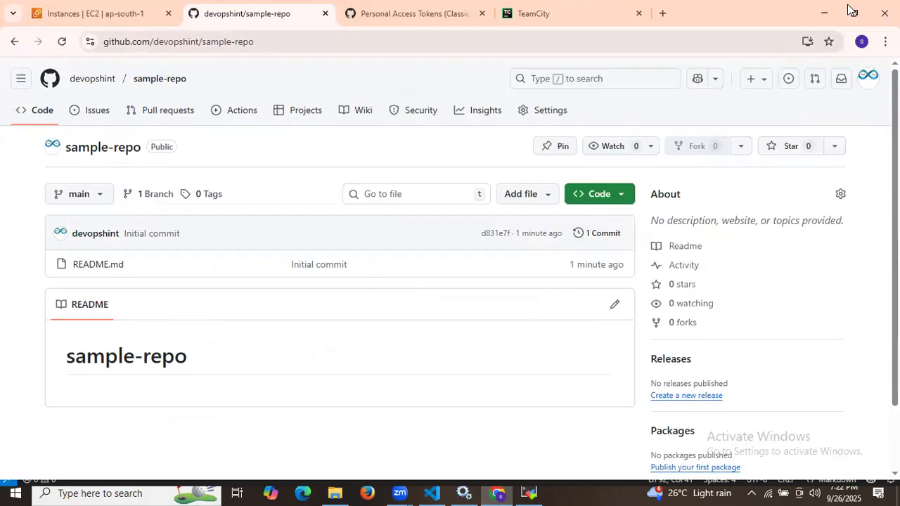
Step: Start Create project in TeamCity and put the cursor in the Repository URL field
{"action": "left_click", "coordinate": [543, 7]}
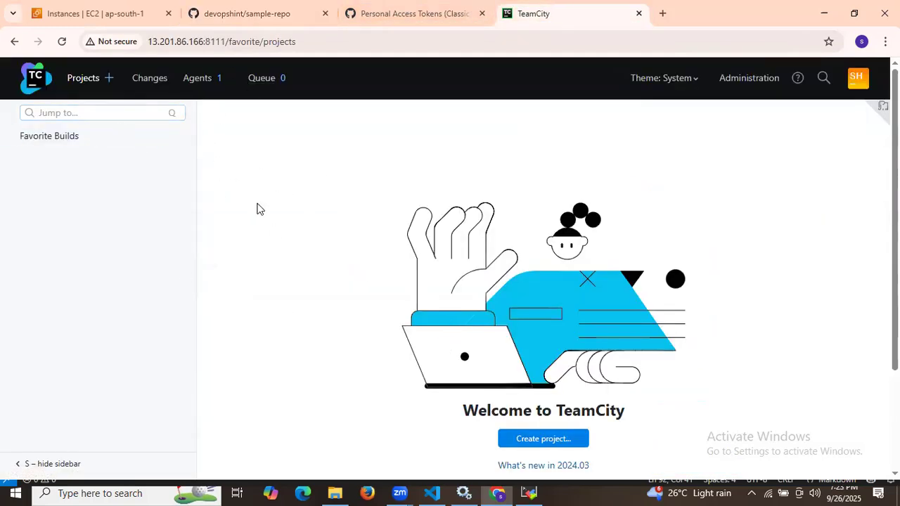
{"action": "left_click", "coordinate": [537, 447]}
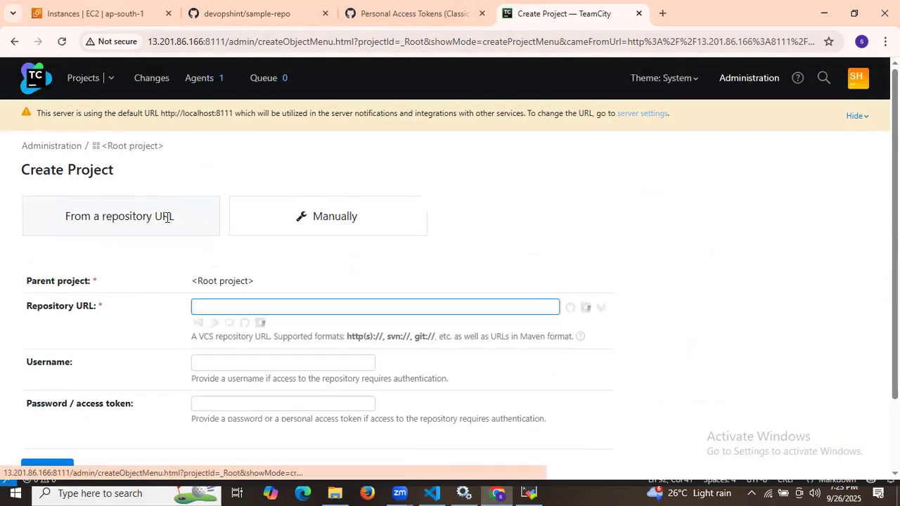
{"action": "left_click", "coordinate": [264, 308]}
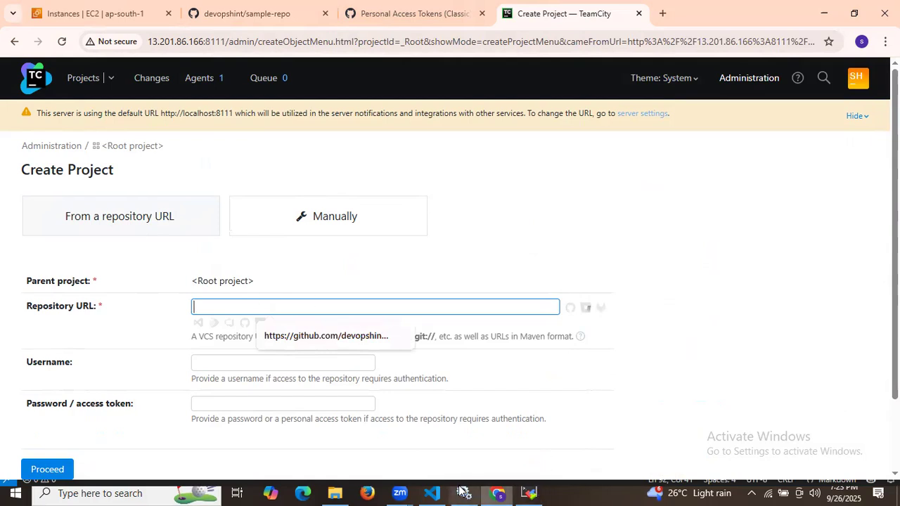
Step: Copy sample-repo's HTTPS clone URL from GitHub into TeamCity's Repository URL field
{"action": "left_click", "coordinate": [303, 6]}
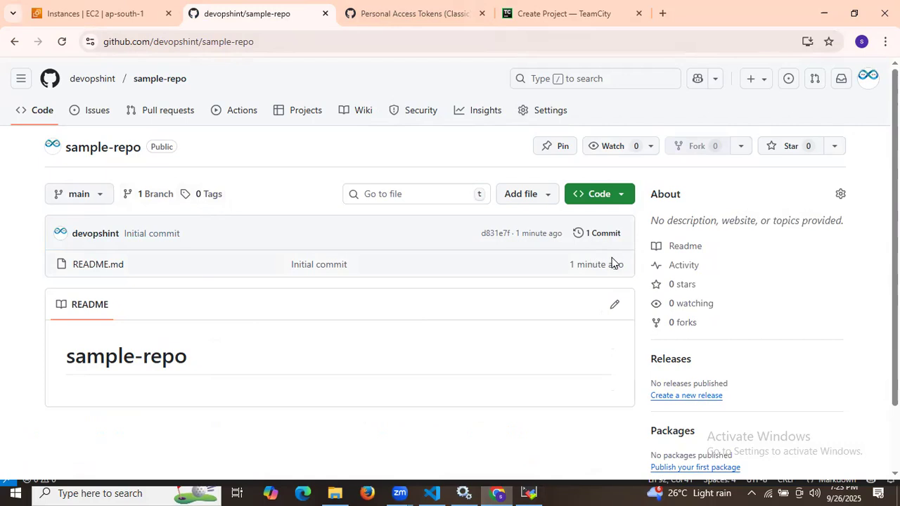
{"action": "left_click", "coordinate": [621, 198]}
{"action": "left_click", "coordinate": [613, 310]}
{"action": "left_click", "coordinate": [509, 7]}
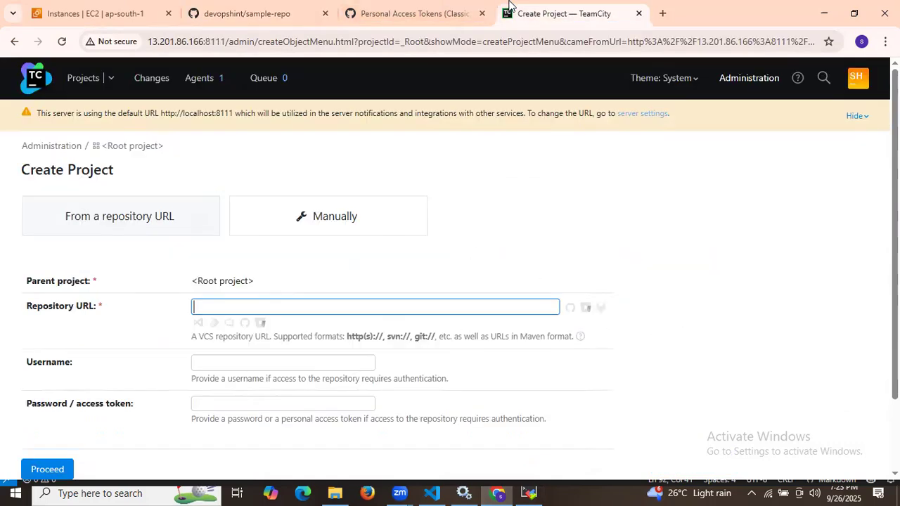
{"action": "left_click", "coordinate": [307, 310]}
{"action": "key", "text": "ctrl+v"}
Step: Fill in the GitHub username, paste the personal access token as the password, and proceed
{"action": "left_click", "coordinate": [227, 360]}
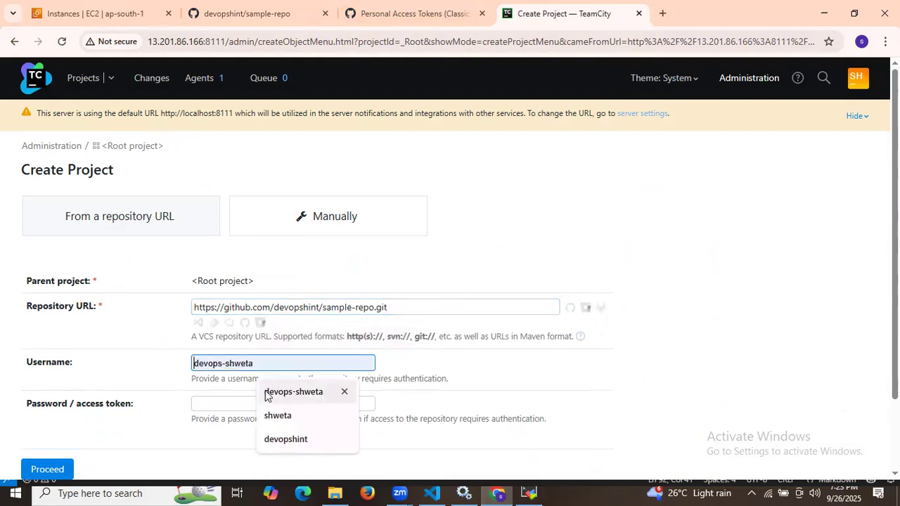
{"action": "left_click", "coordinate": [270, 439]}
{"action": "left_click", "coordinate": [230, 403]}
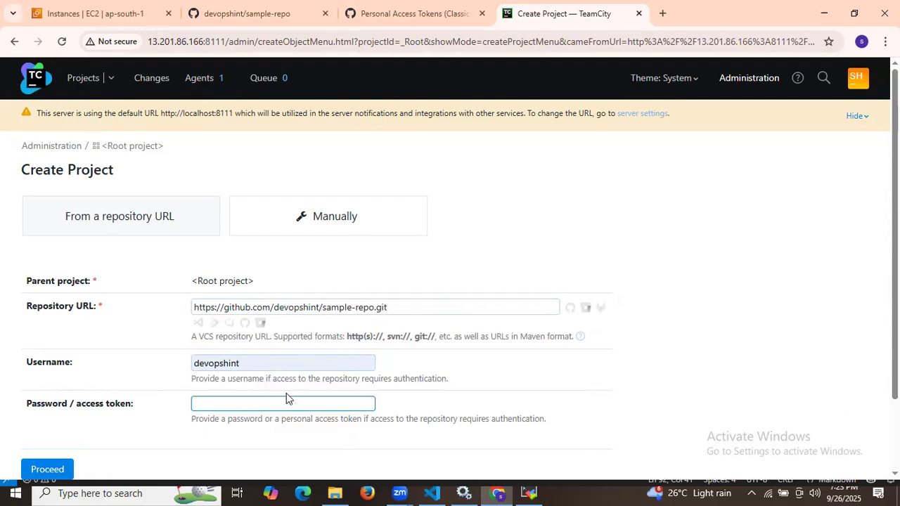
{"action": "left_click", "coordinate": [415, 13]}
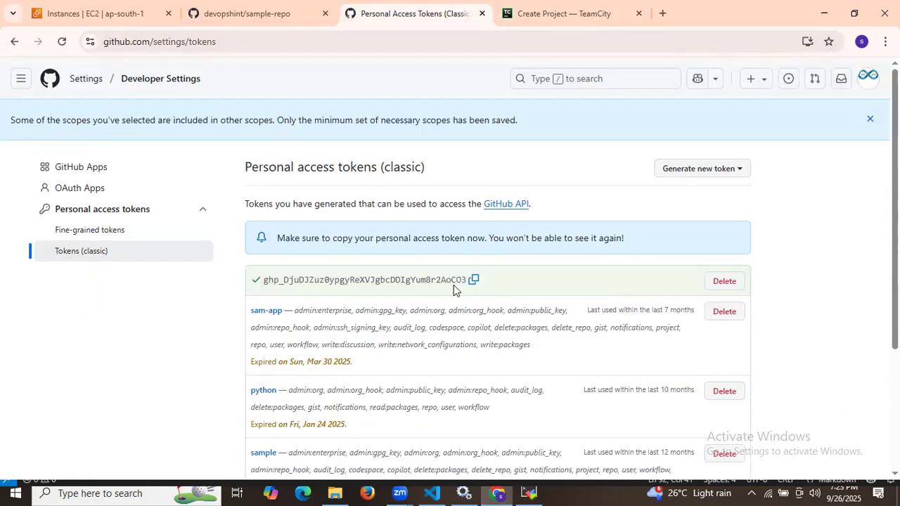
{"action": "left_click", "coordinate": [471, 284]}
{"action": "left_click", "coordinate": [517, 11]}
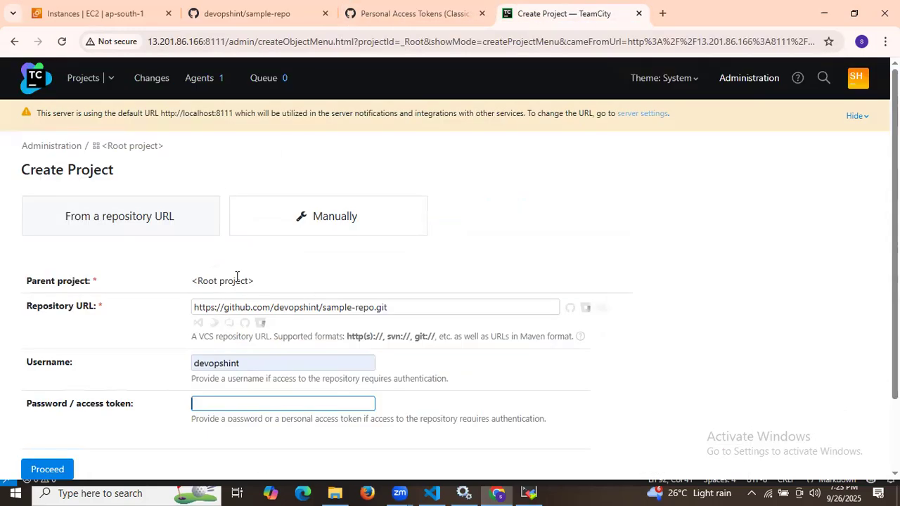
{"action": "scroll", "coordinate": [243, 317], "scroll_direction": "down", "scroll_amount": 1}
{"action": "key", "text": "ctrl+v"}
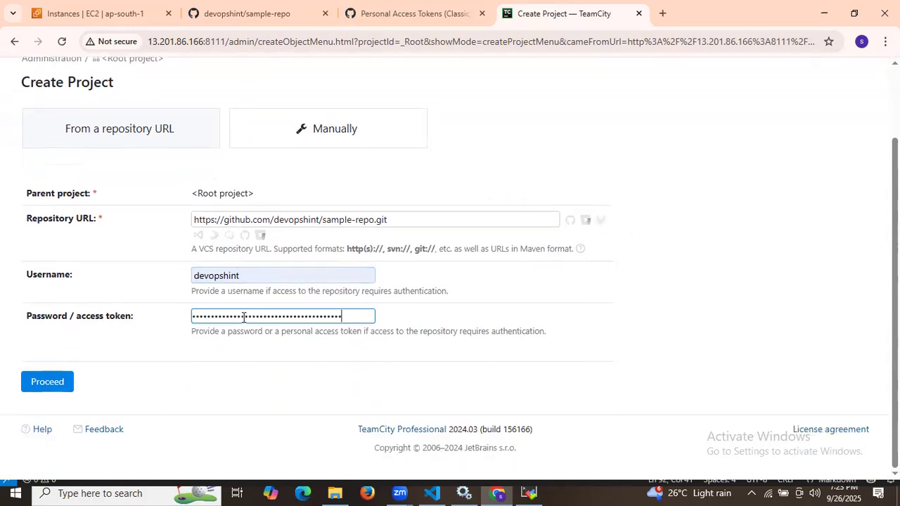
{"action": "left_click", "coordinate": [47, 381]}
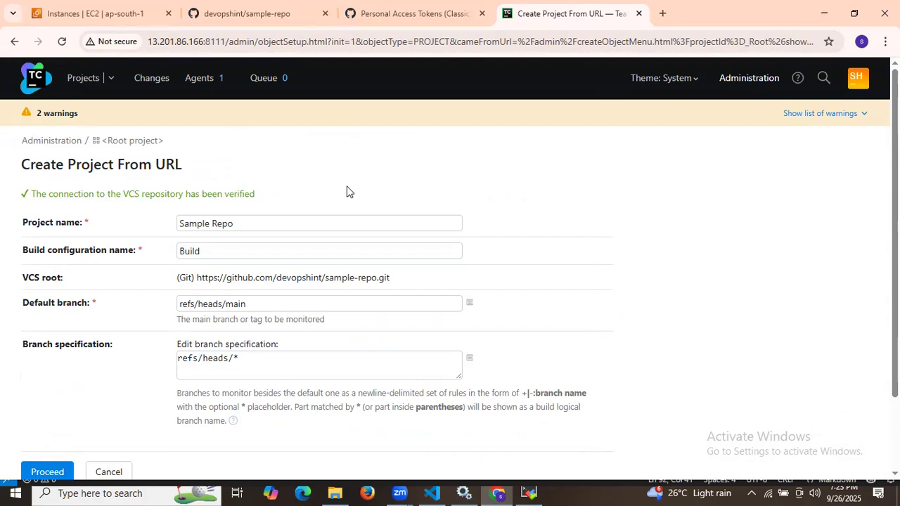
Step: Keep project name Sample Repo and build configuration Build, and create the project
{"action": "scroll", "coordinate": [346, 191], "scroll_direction": "down", "scroll_amount": 2}
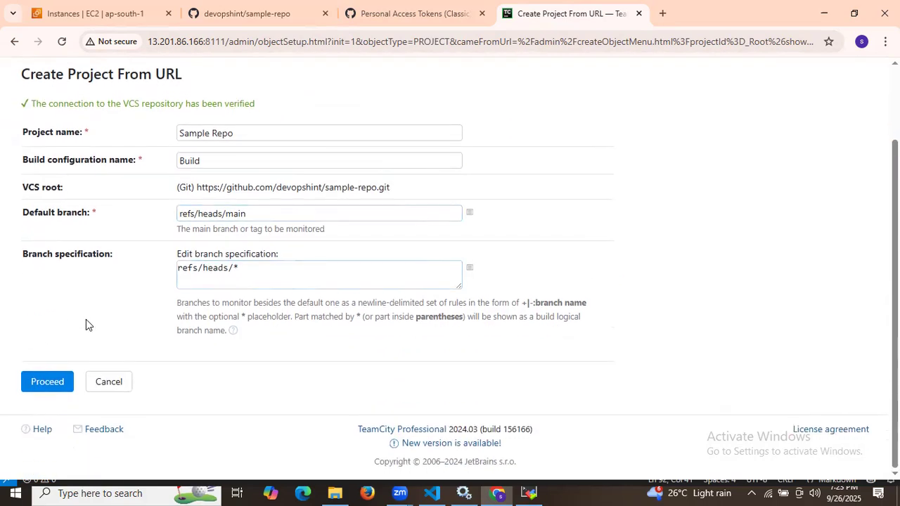
{"action": "left_click", "coordinate": [49, 381]}
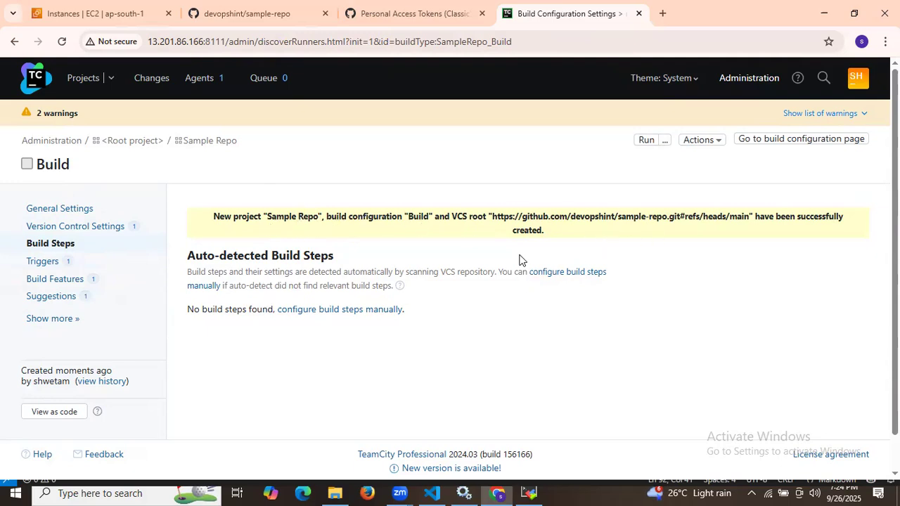
Step: Check that Sample Repo and its Build configuration appear in Favorite Projects, then return to the VS Code notes
{"action": "left_click", "coordinate": [89, 77]}
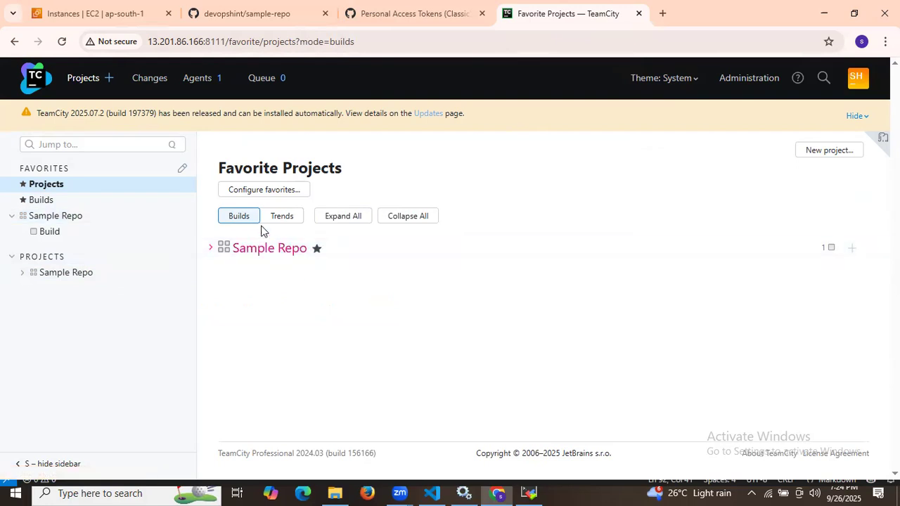
{"action": "left_click", "coordinate": [209, 256]}
{"action": "left_click", "coordinate": [209, 256]}
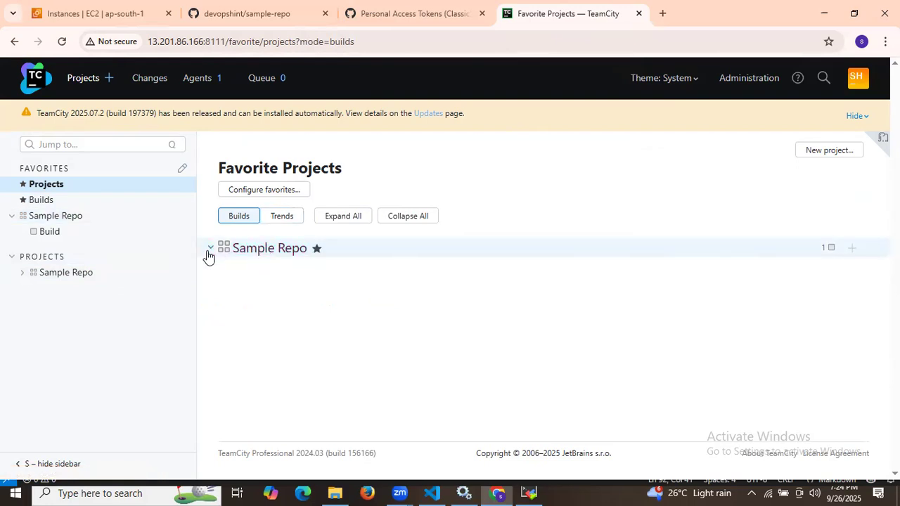
{"action": "left_click", "coordinate": [239, 14]}
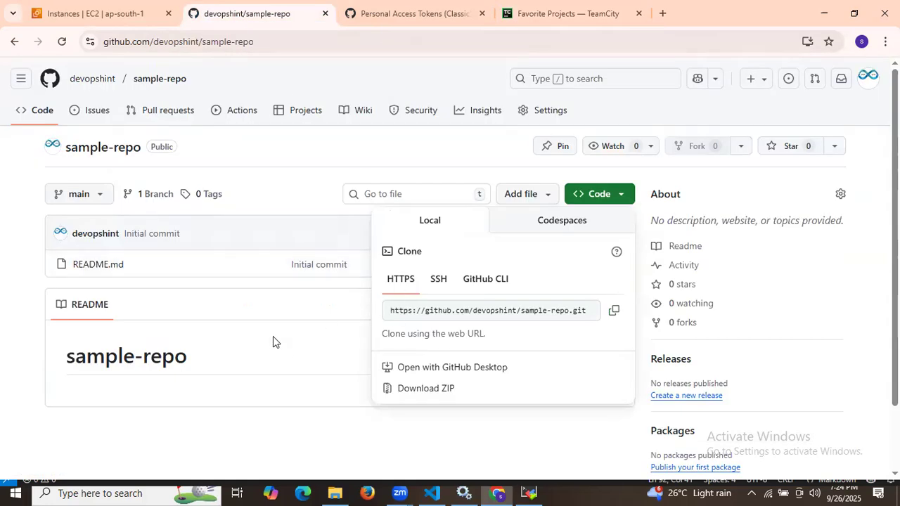
{"action": "left_click", "coordinate": [532, 7]}
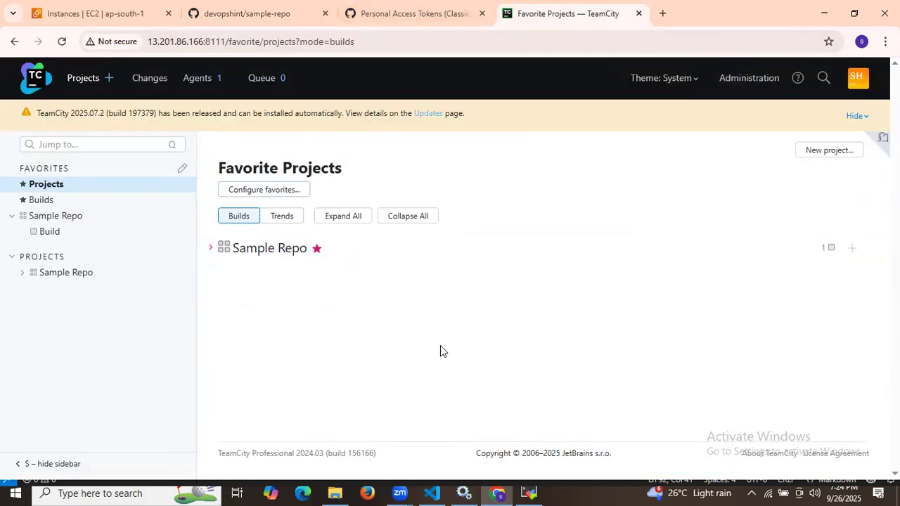
{"action": "left_click", "coordinate": [432, 493]}
{"action": "scroll", "coordinate": [346, 301], "scroll_direction": "down", "scroll_amount": 12}
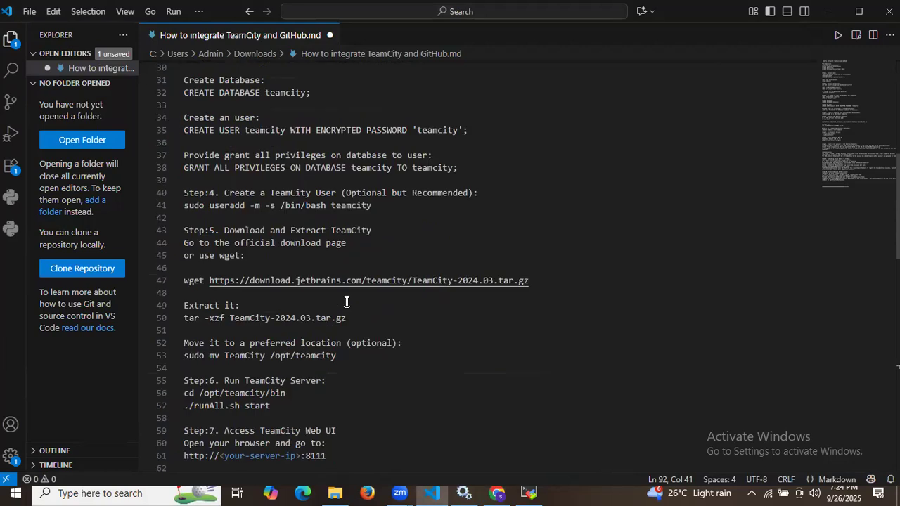
Step: Highlight the Step:8, Authentication and Publishing Build Status to GitHub headings in the notes
{"action": "left_click_drag", "start_coordinate": [219, 226], "coordinate": [450, 221]}
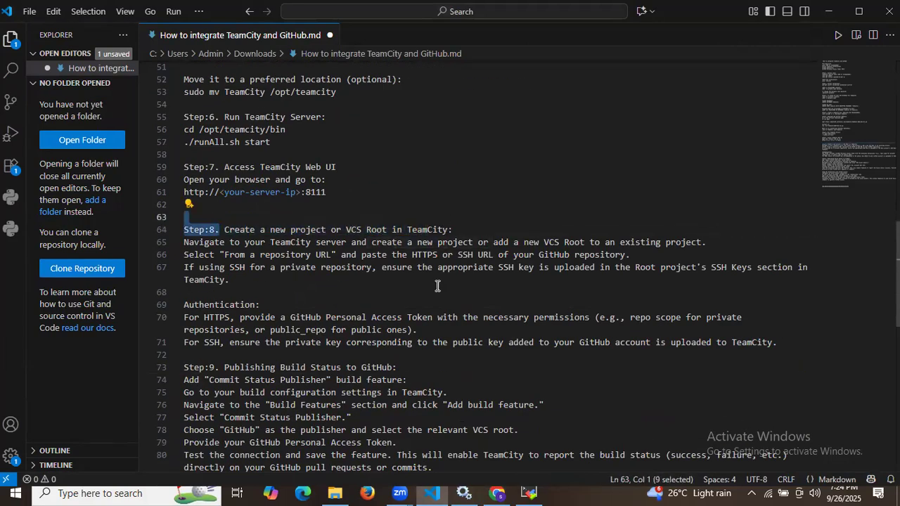
{"action": "scroll", "coordinate": [435, 285], "scroll_direction": "down", "scroll_amount": 1}
{"action": "left_click_drag", "start_coordinate": [214, 272], "coordinate": [273, 269]}
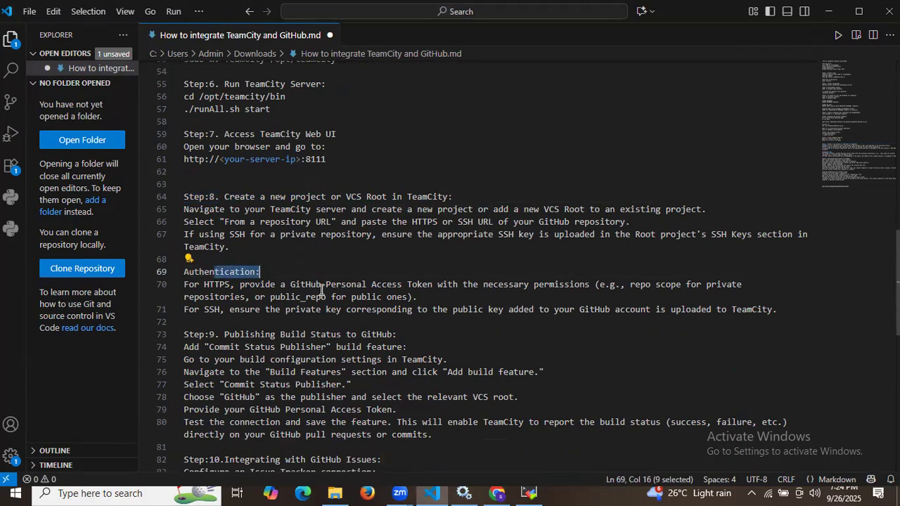
{"action": "scroll", "coordinate": [385, 291], "scroll_direction": "down", "scroll_amount": 2}
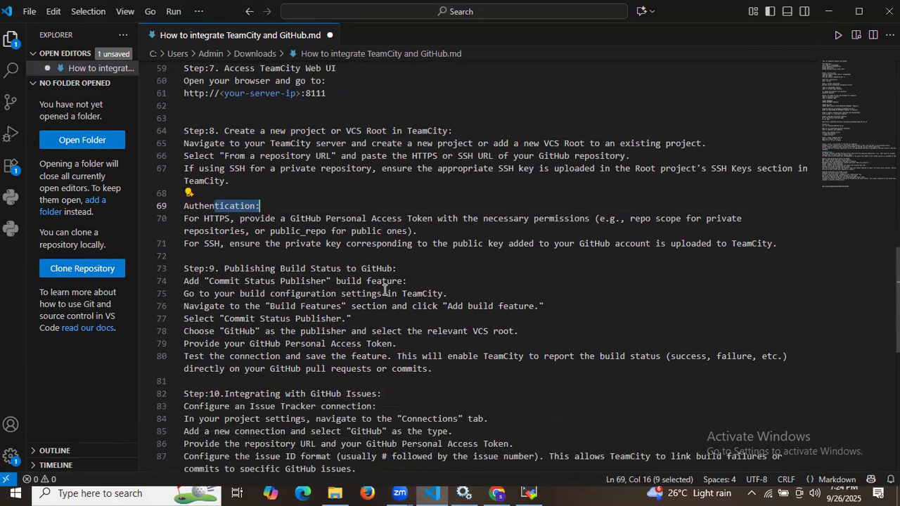
{"action": "left_click_drag", "start_coordinate": [225, 268], "coordinate": [394, 267]}
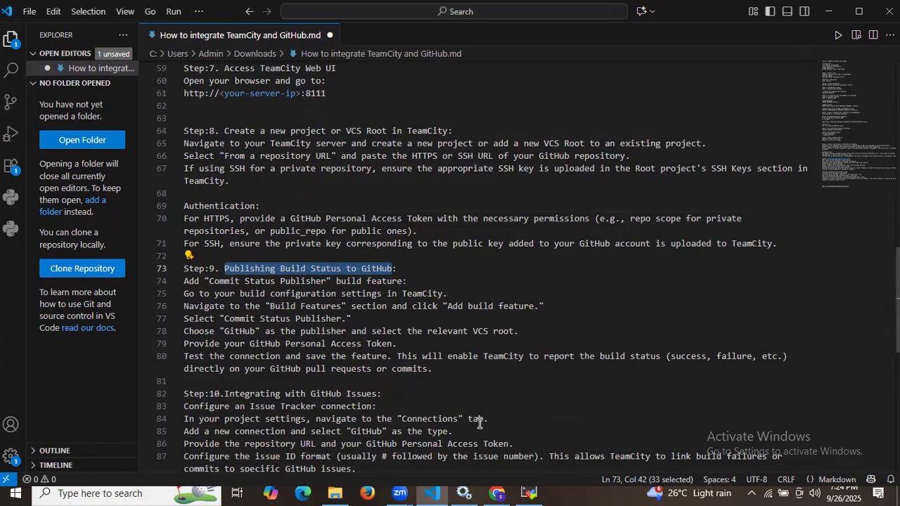
{"action": "left_click", "coordinate": [497, 493]}
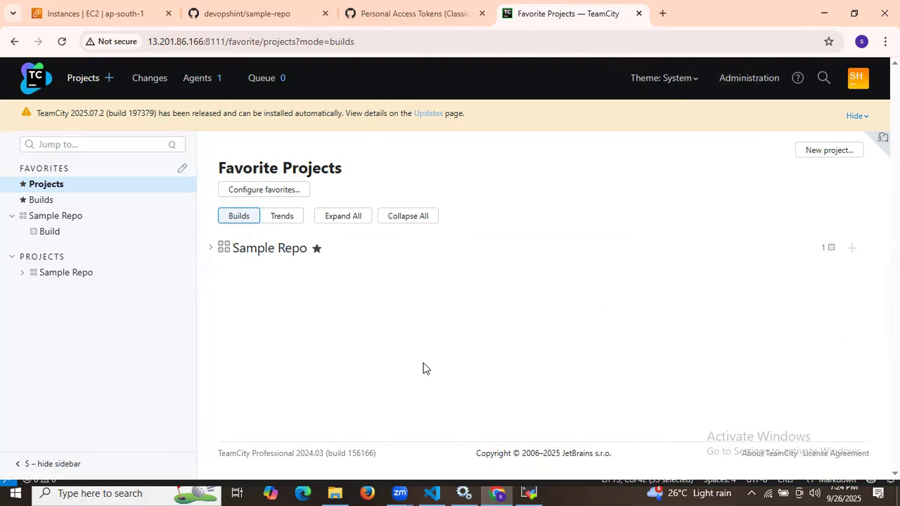
Step: Browse the favorite builds and the Sample Repo Build configuration overview
{"action": "left_click", "coordinate": [35, 201]}
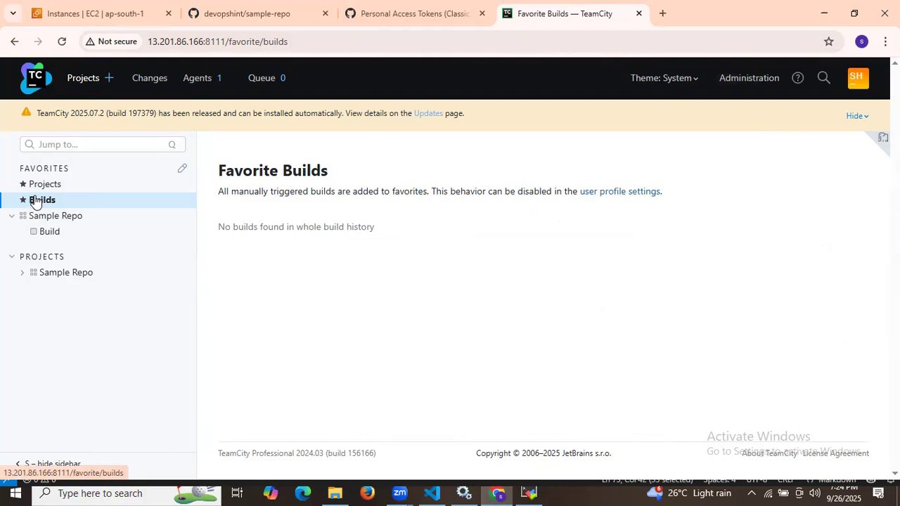
{"action": "left_click", "coordinate": [45, 232]}
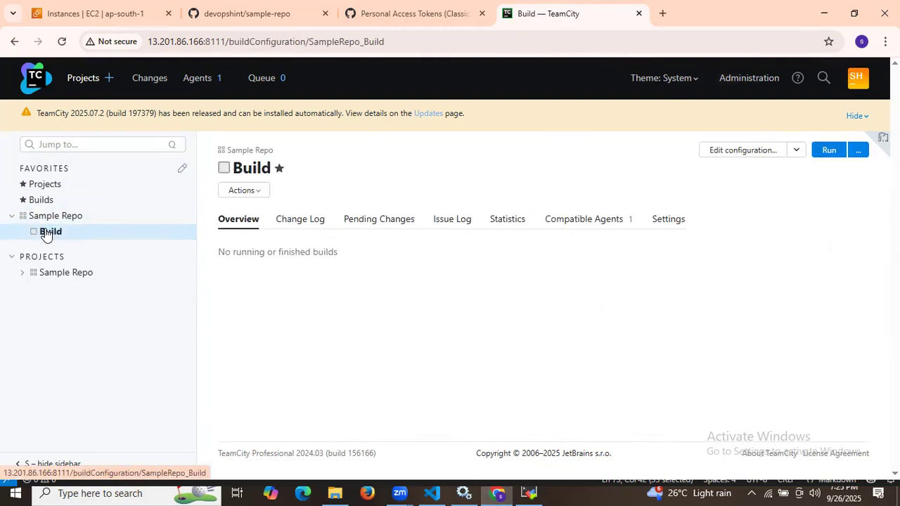
{"action": "left_click", "coordinate": [23, 272]}
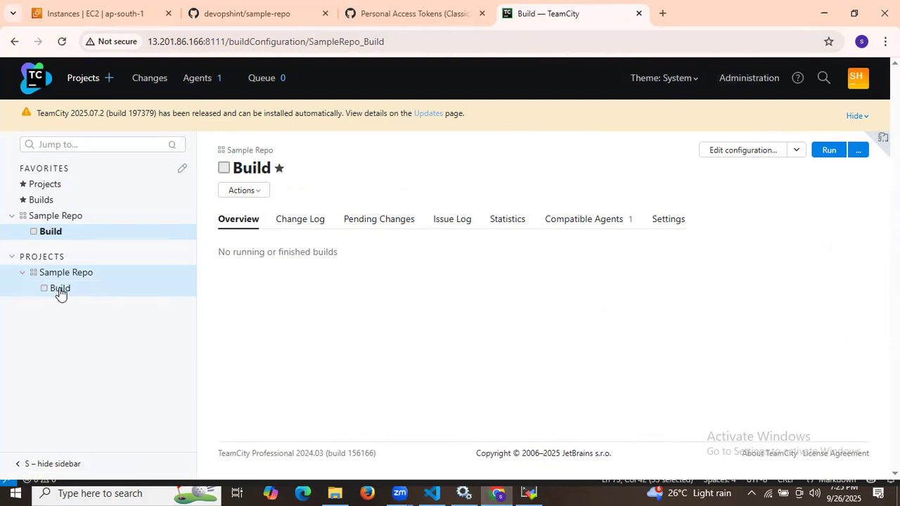
{"action": "left_click", "coordinate": [60, 290]}
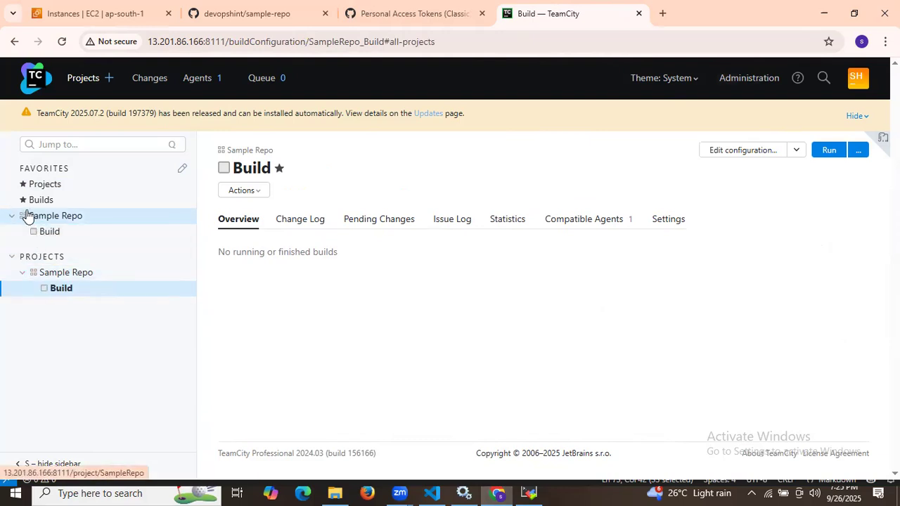
{"action": "left_click", "coordinate": [43, 188]}
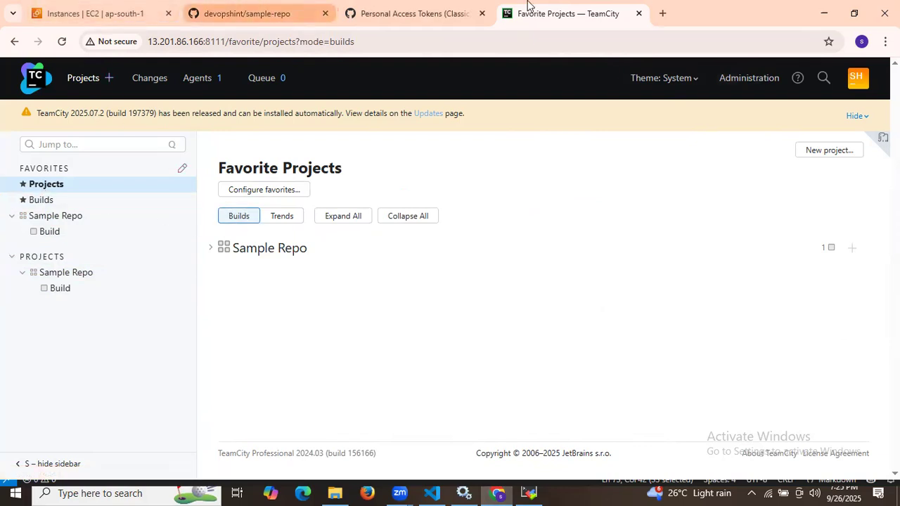
{"action": "left_click", "coordinate": [457, 4]}
{"action": "left_click", "coordinate": [560, 11]}
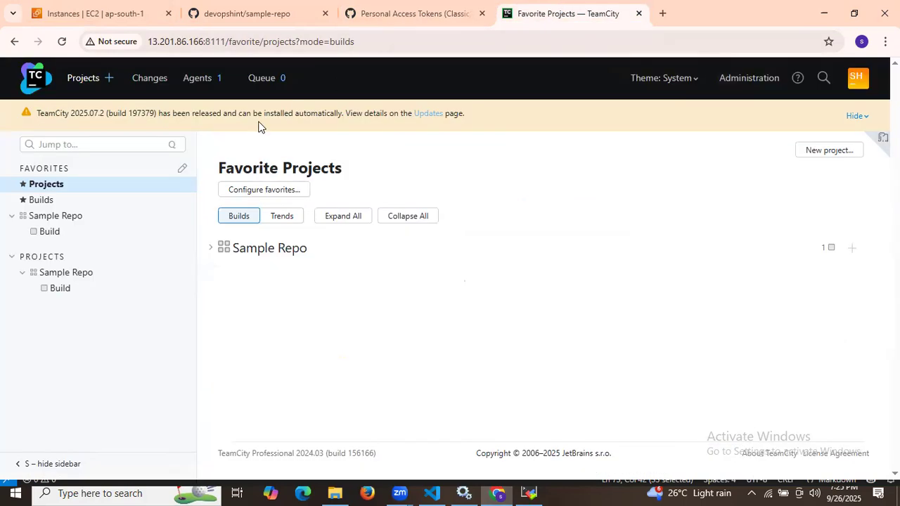
Step: Open Edit configuration for Sample Repo's Build configuration (ID SampleRepo_Build)
{"action": "left_click", "coordinate": [48, 216]}
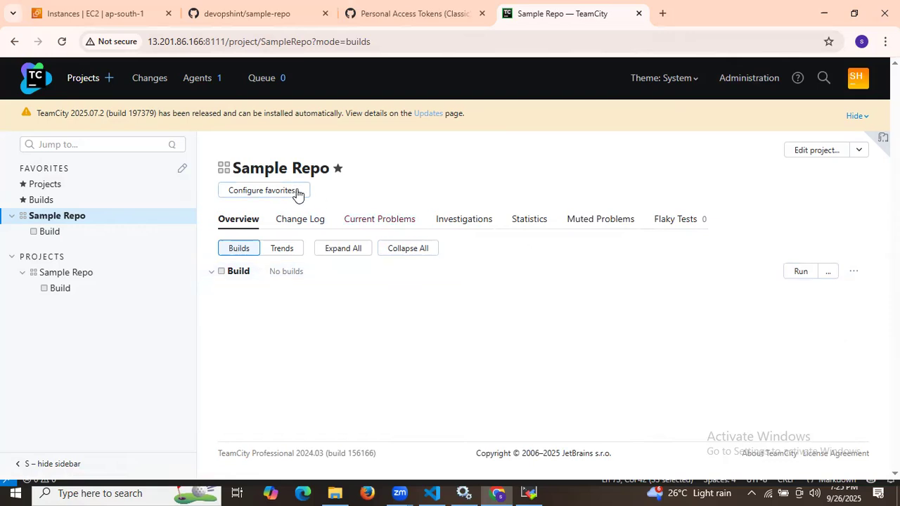
{"action": "left_click", "coordinate": [860, 152]}
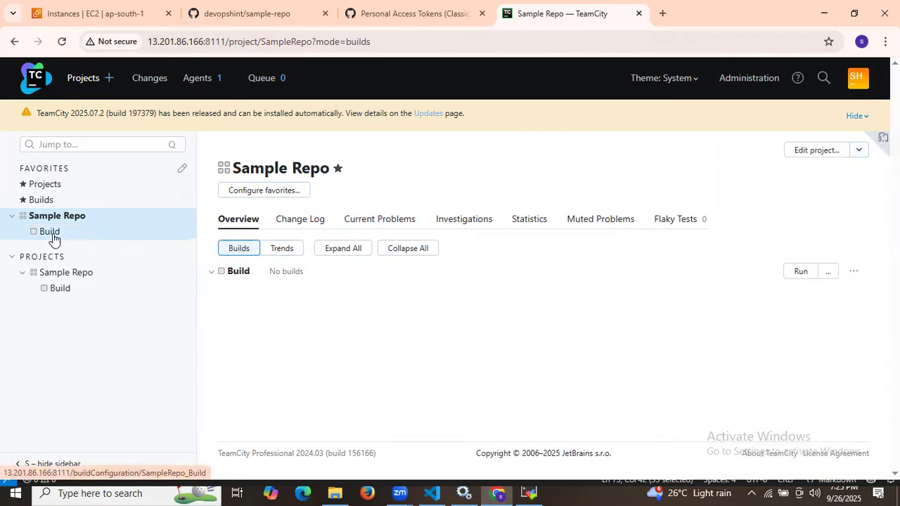
{"action": "left_click", "coordinate": [59, 291]}
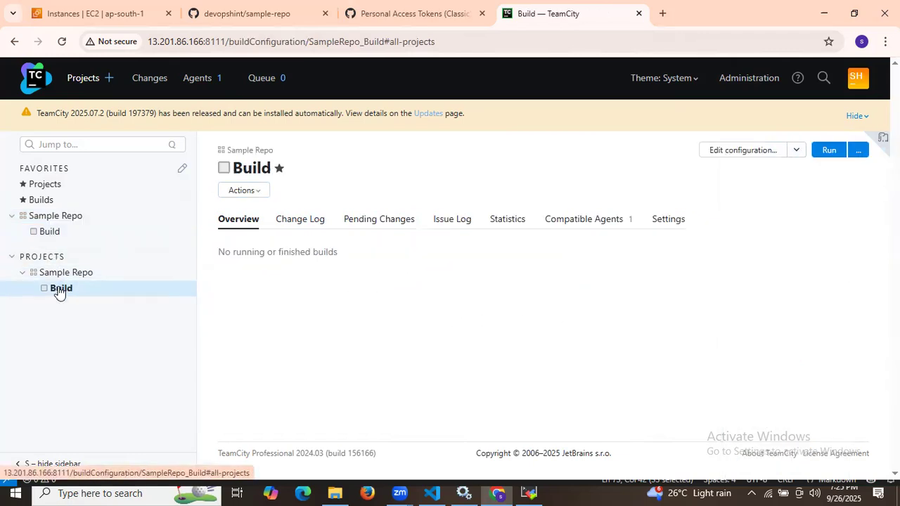
{"action": "left_click", "coordinate": [731, 153]}
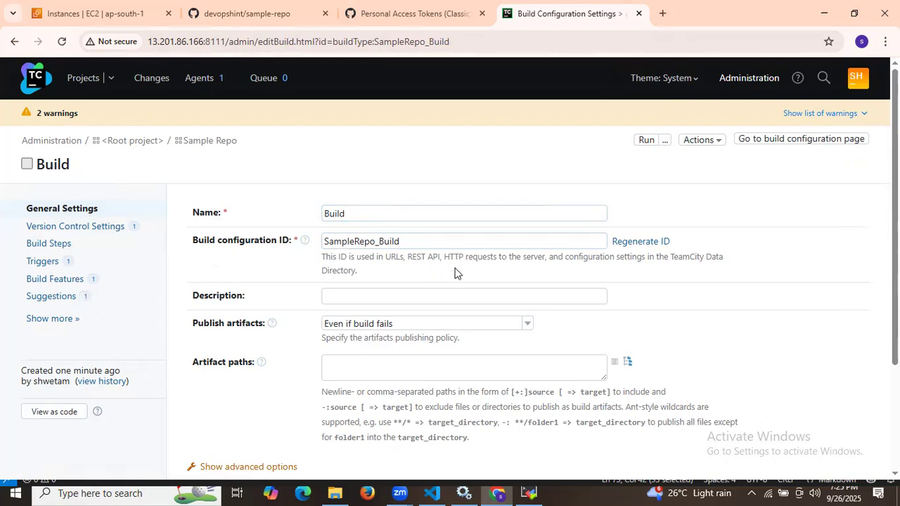
Step: Add a new Commit status publisher build feature to the Build configuration
{"action": "left_click", "coordinate": [62, 280]}
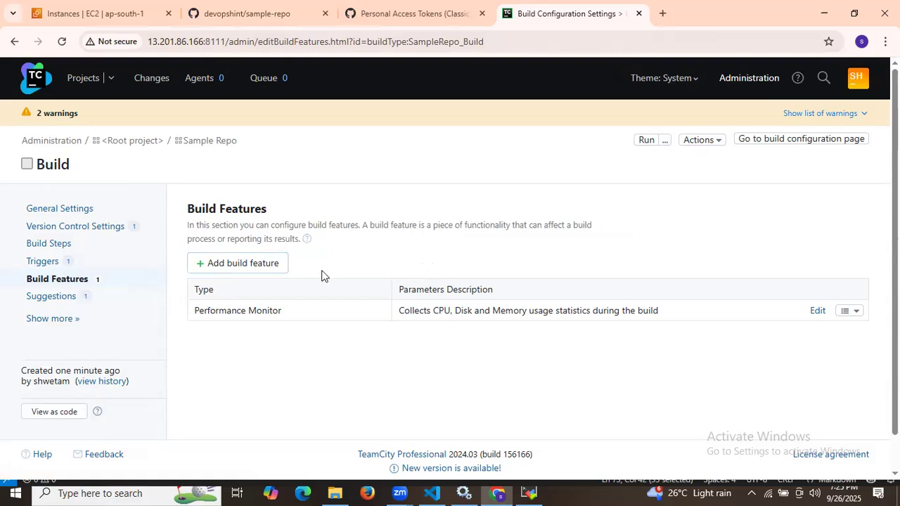
{"action": "left_click", "coordinate": [239, 265]}
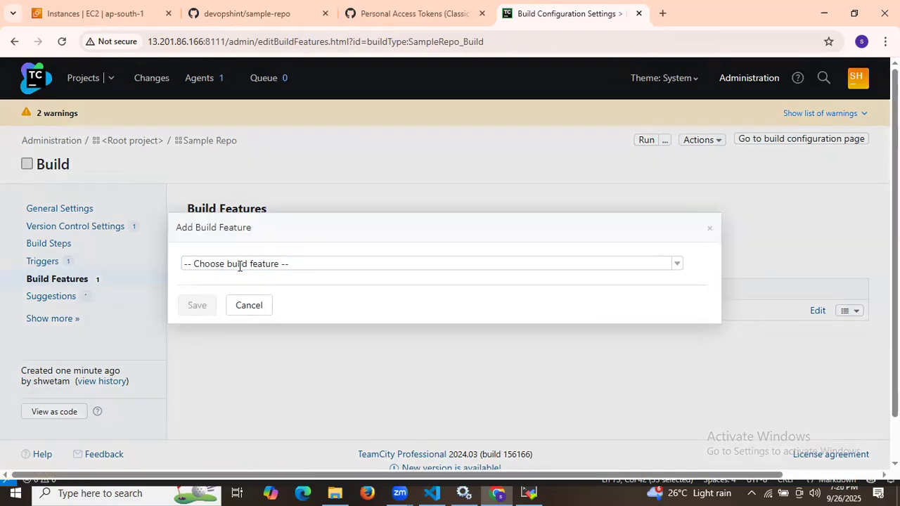
{"action": "left_click", "coordinate": [300, 264]}
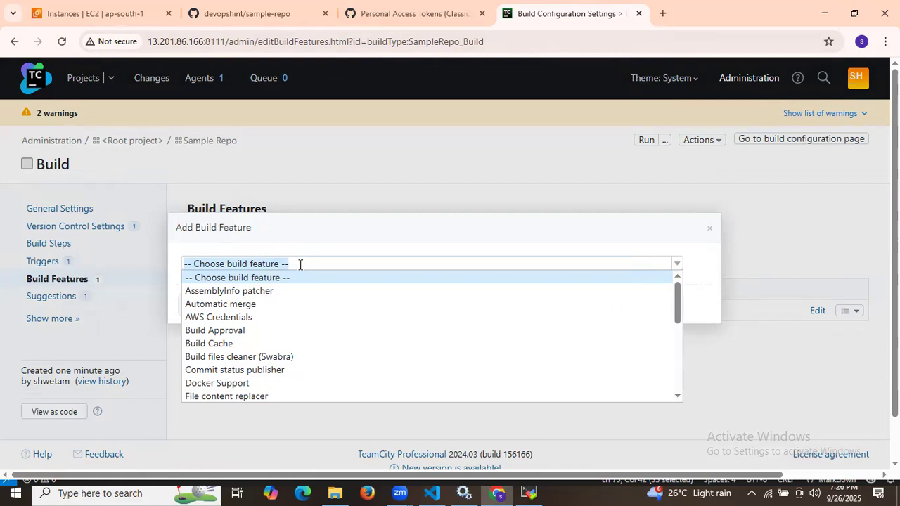
{"action": "left_click", "coordinate": [237, 370]}
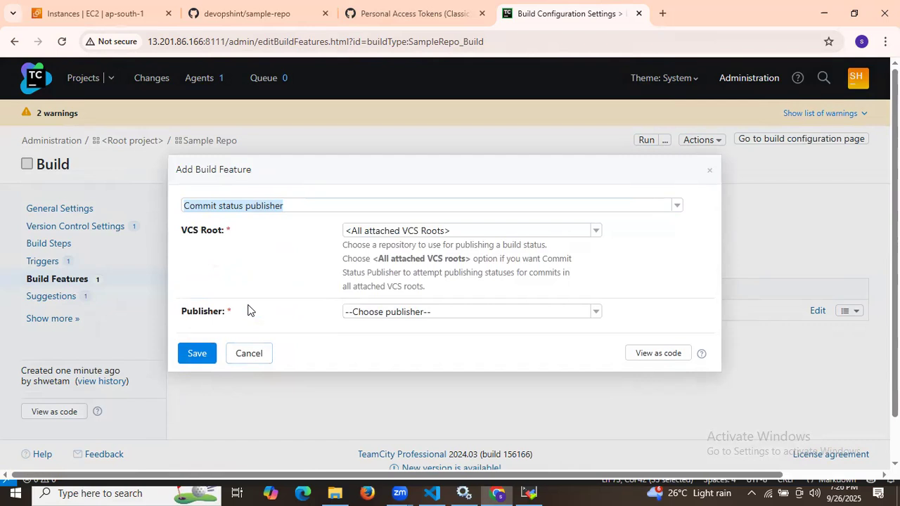
{"action": "left_click", "coordinate": [434, 314]}
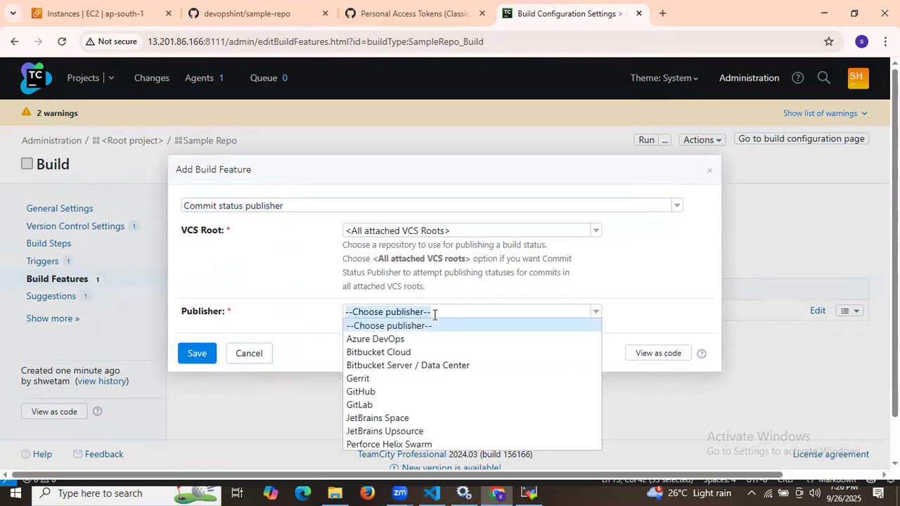
{"action": "left_click", "coordinate": [433, 314]}
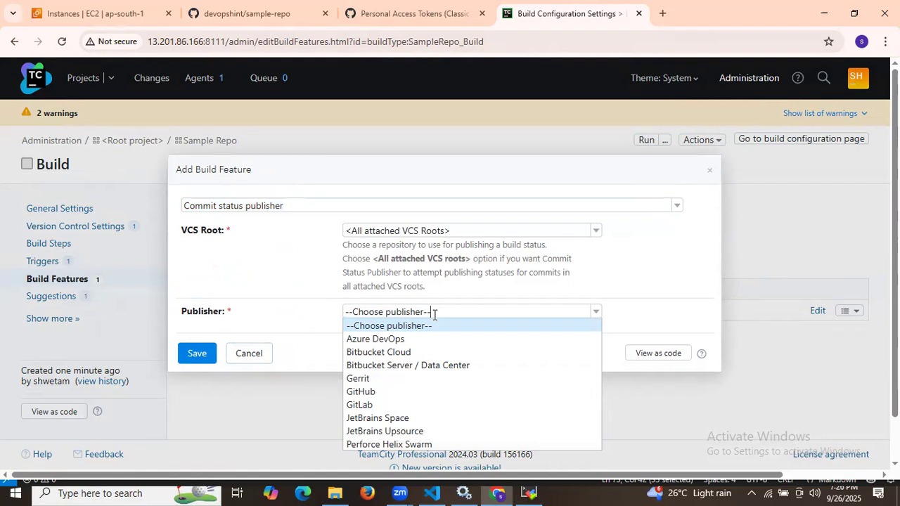
Step: Set the feature's VCS root to the sample-repo URL and its publisher to GitHub
{"action": "left_click", "coordinate": [439, 232]}
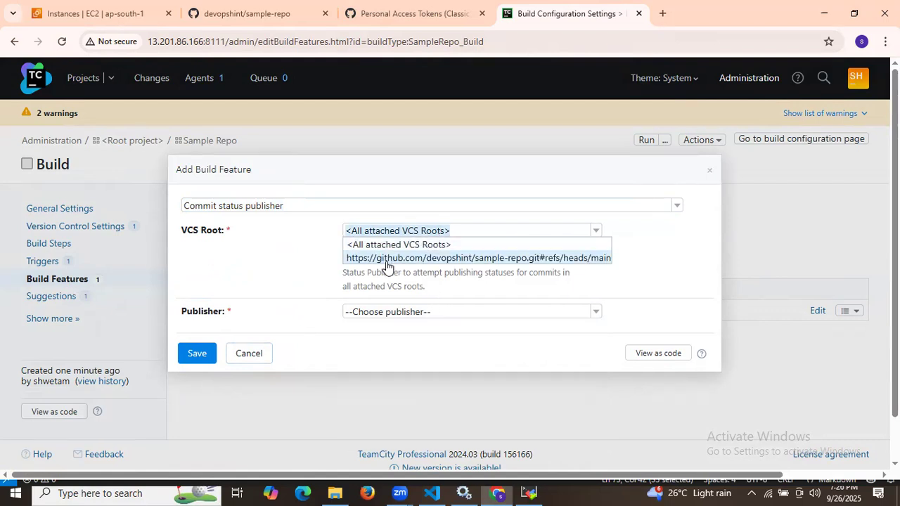
{"action": "left_click", "coordinate": [421, 258]}
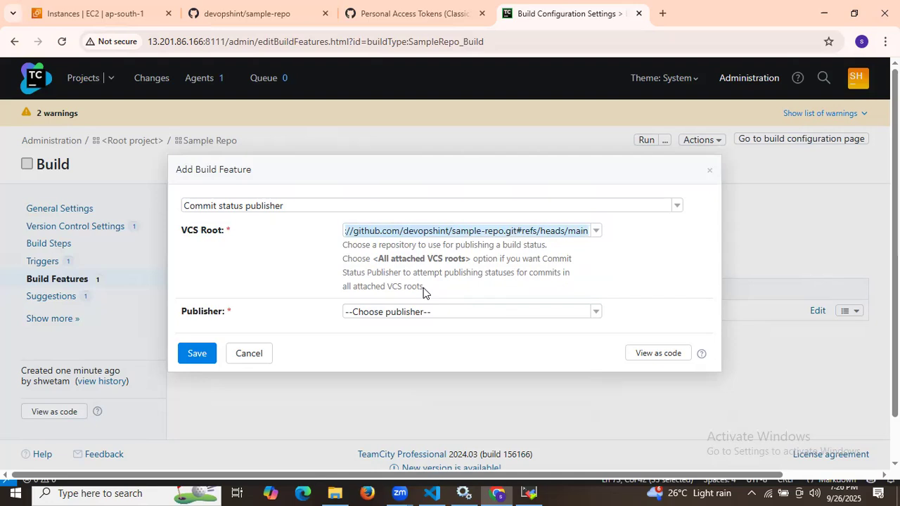
{"action": "left_click", "coordinate": [444, 314]}
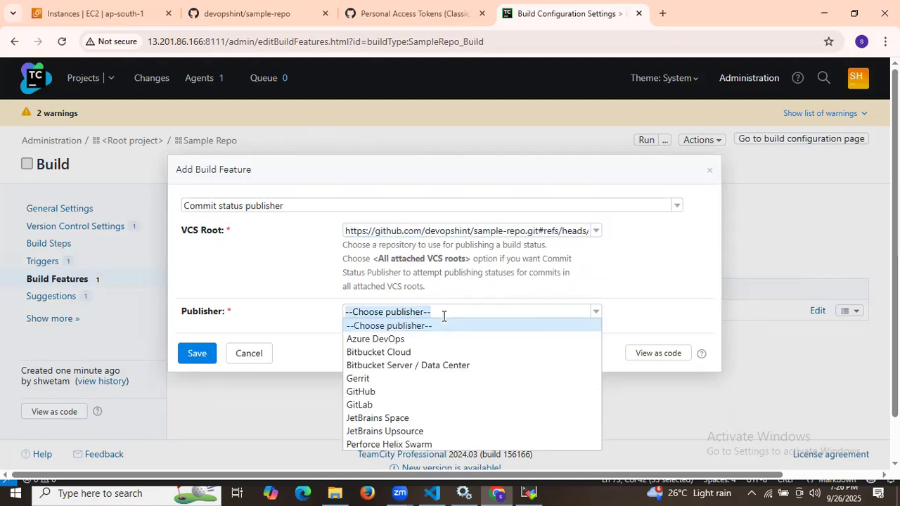
{"action": "left_click", "coordinate": [388, 393]}
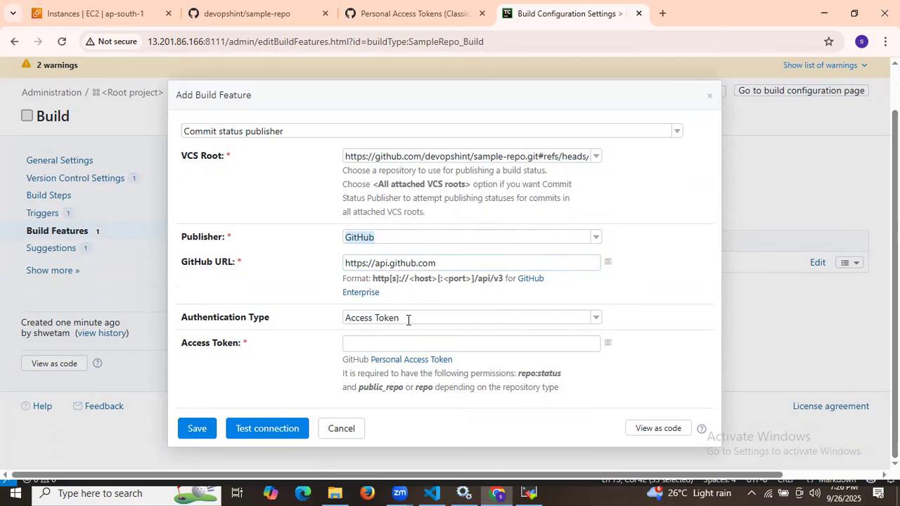
Step: Paste the GitHub personal access token into the Access Token field
{"action": "left_click", "coordinate": [408, 340]}
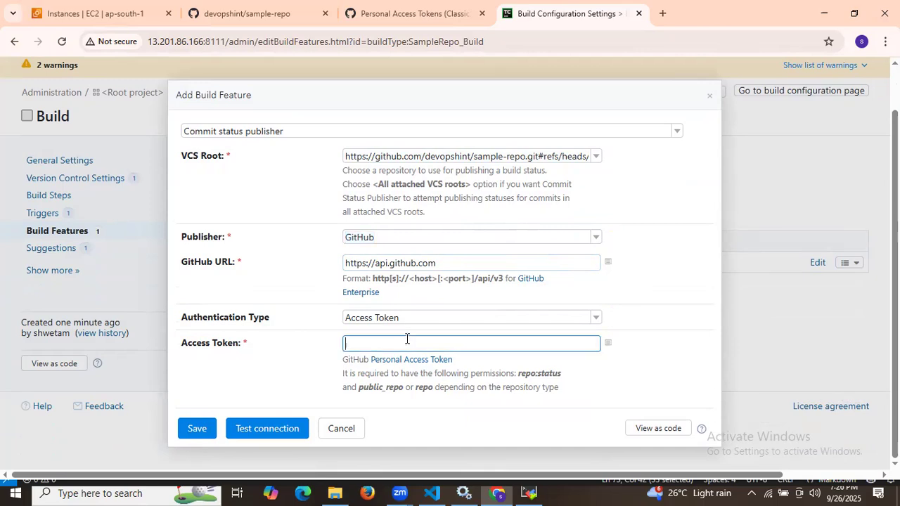
{"action": "left_click", "coordinate": [415, 13]}
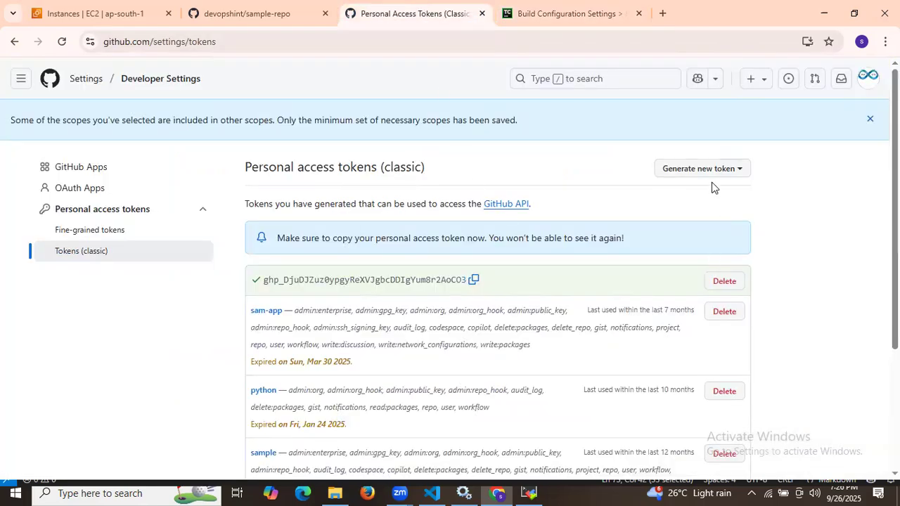
{"action": "left_click", "coordinate": [473, 280]}
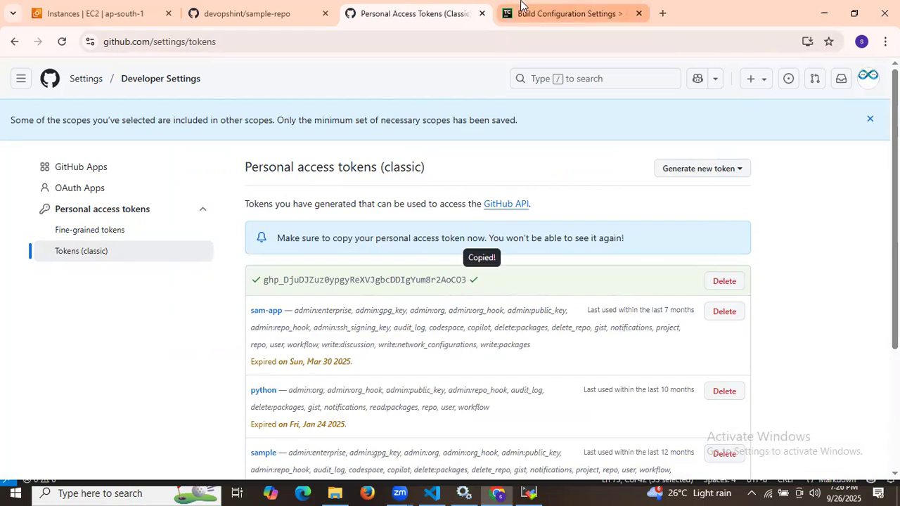
{"action": "left_click", "coordinate": [521, 10]}
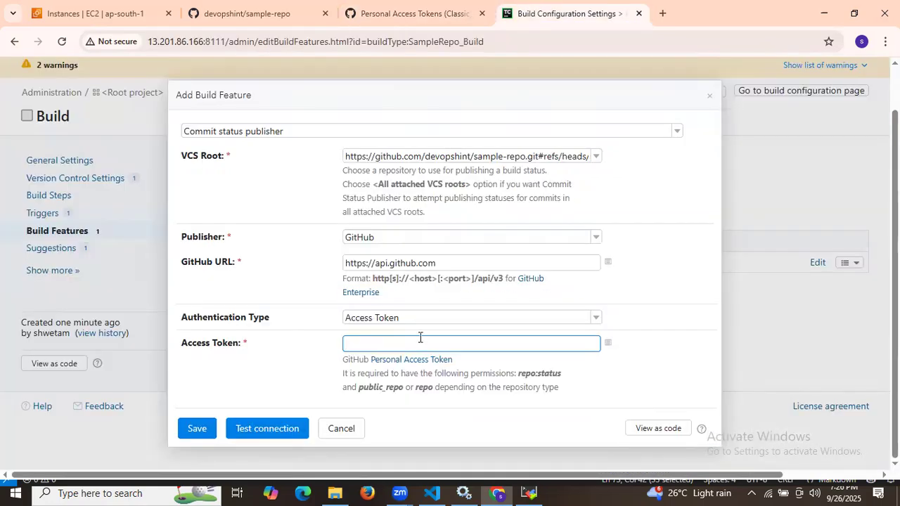
{"action": "key", "text": "ctrl+v"}
Step: Test the GitHub connection successfully and save the Commit status publisher feature
{"action": "left_click", "coordinate": [296, 428]}
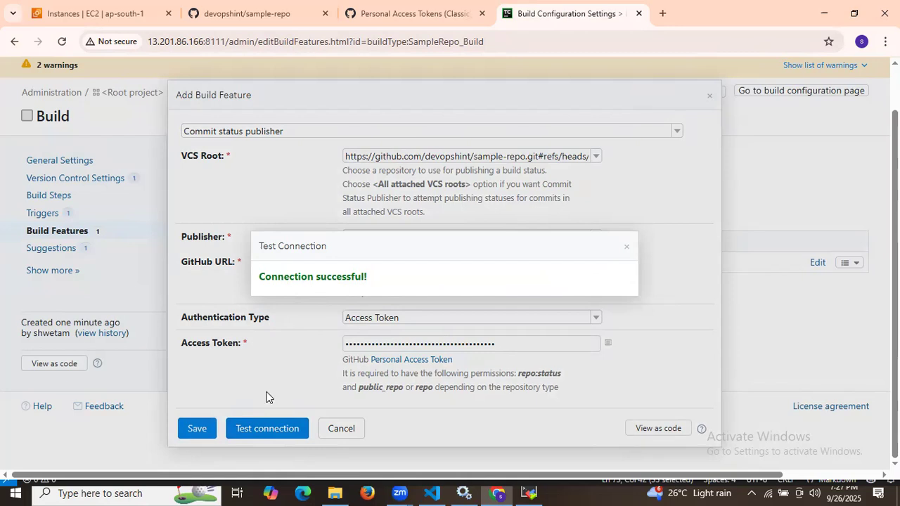
{"action": "left_click", "coordinate": [628, 251]}
{"action": "left_click", "coordinate": [191, 429]}
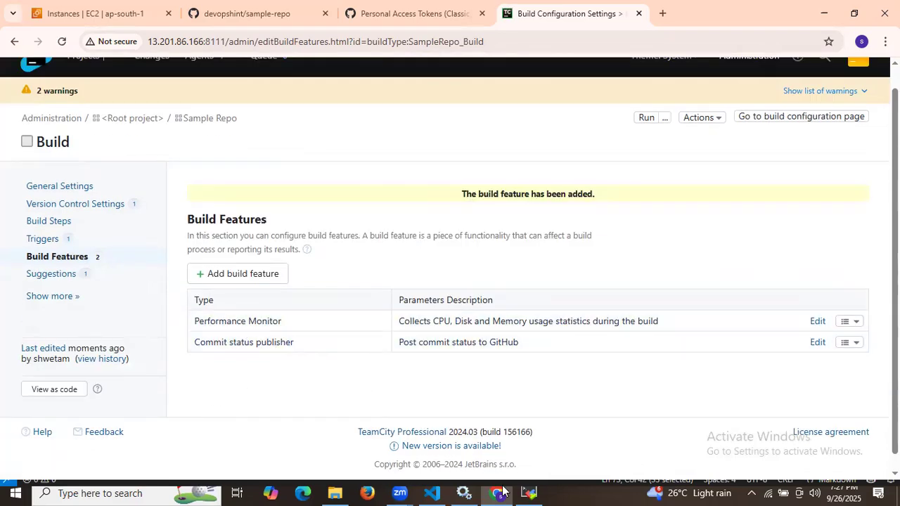
{"action": "left_click", "coordinate": [431, 492]}
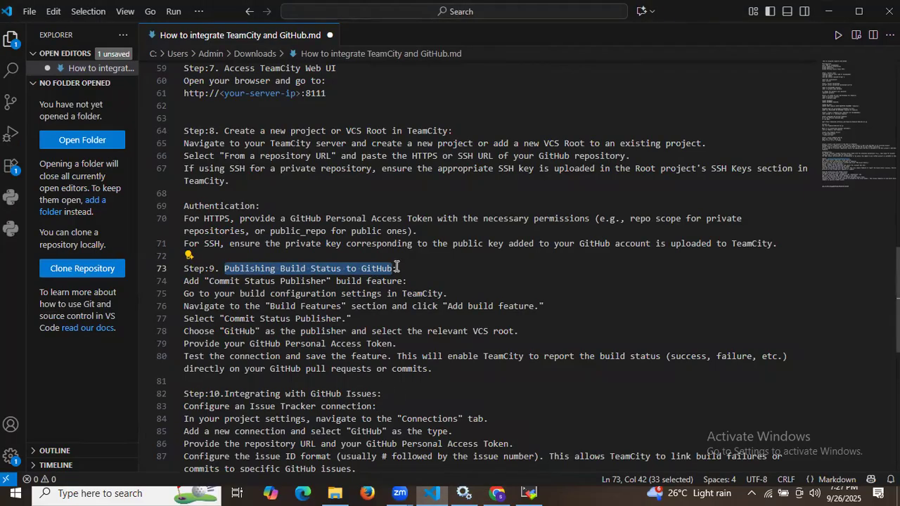
Step: Highlight Step 10, Integrating with GitHub Issues, and its Issue Tracker connection instruction in the notes
{"action": "left_click", "coordinate": [498, 492]}
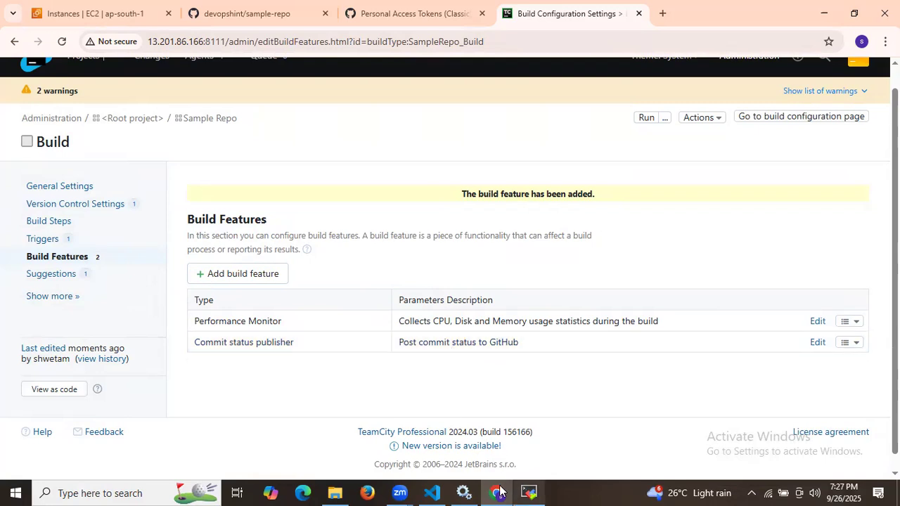
{"action": "left_click", "coordinate": [432, 493]}
{"action": "scroll", "coordinate": [419, 381], "scroll_direction": "down", "scroll_amount": 6}
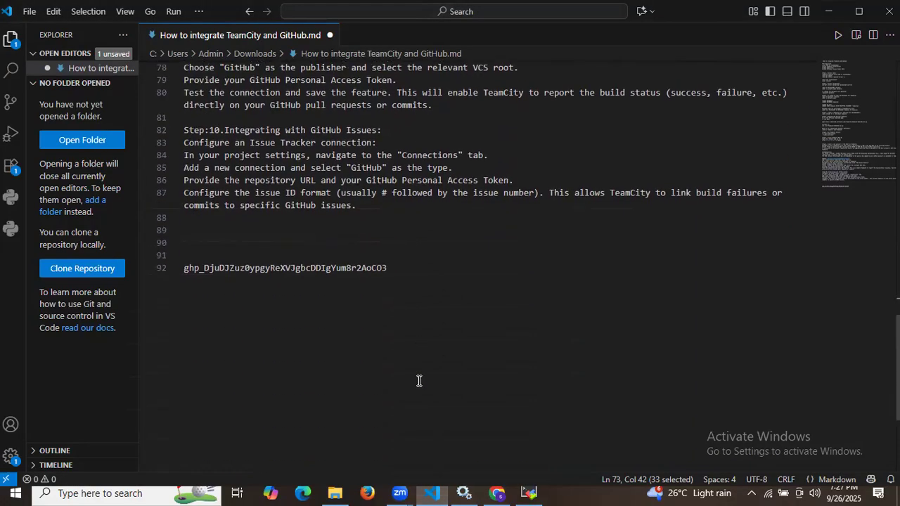
{"action": "left_click_drag", "start_coordinate": [225, 131], "coordinate": [384, 130]}
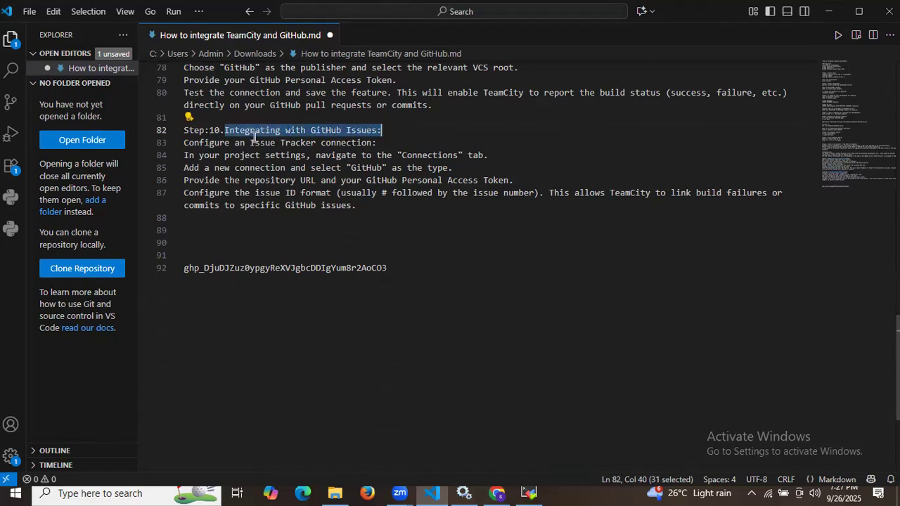
{"action": "left_click_drag", "start_coordinate": [250, 143], "coordinate": [392, 140]}
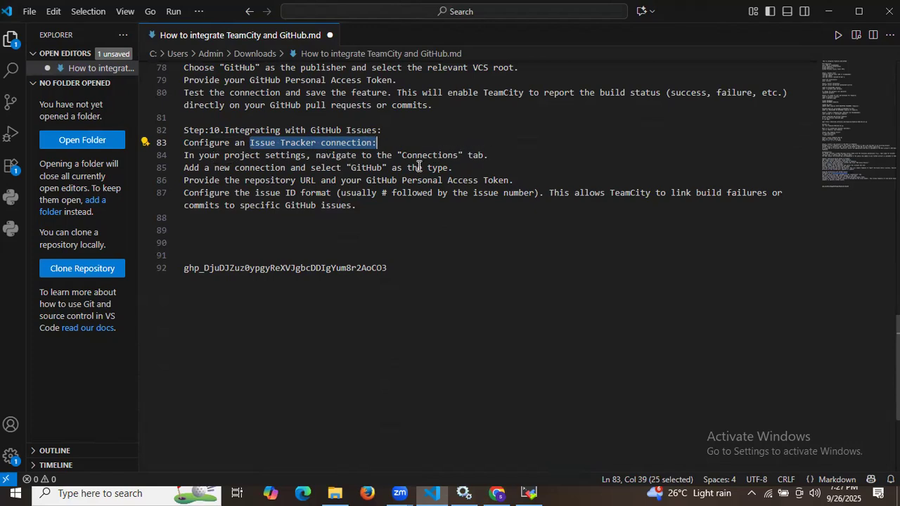
{"action": "left_click", "coordinate": [497, 493]}
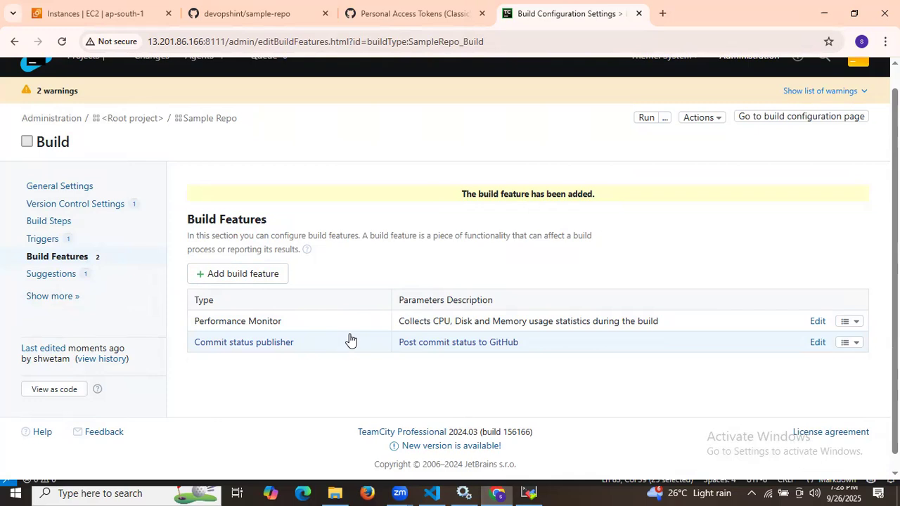
Step: Open the Issue Trackers settings of the Sample Repo project
{"action": "left_click", "coordinate": [202, 120]}
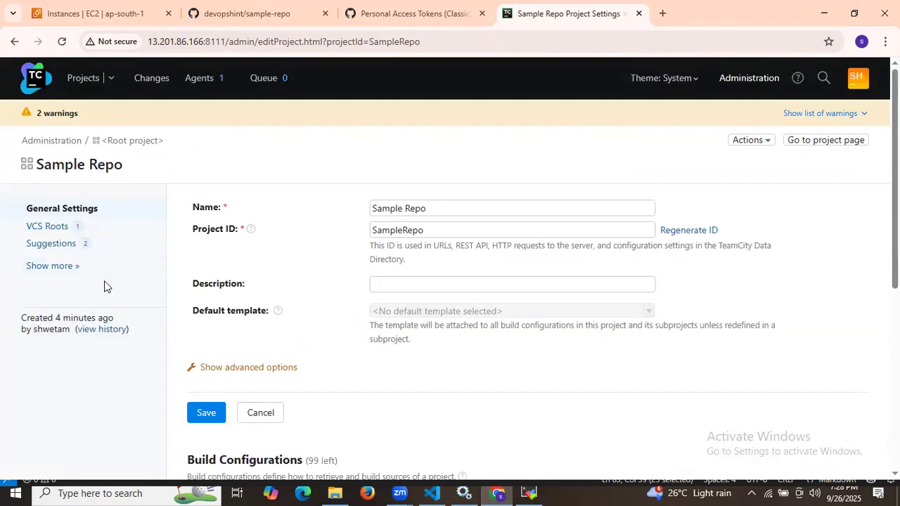
{"action": "left_click", "coordinate": [76, 267]}
{"action": "scroll", "coordinate": [84, 265], "scroll_direction": "down", "scroll_amount": 2}
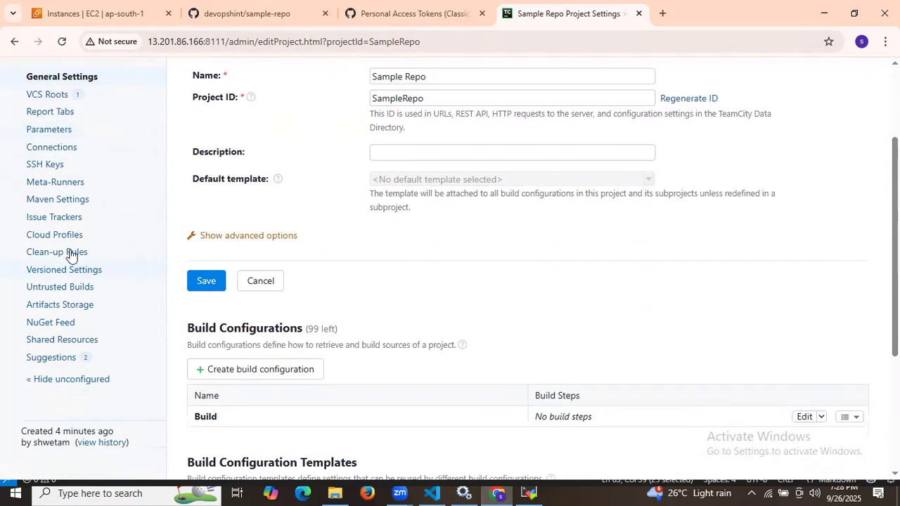
{"action": "left_click", "coordinate": [54, 217]}
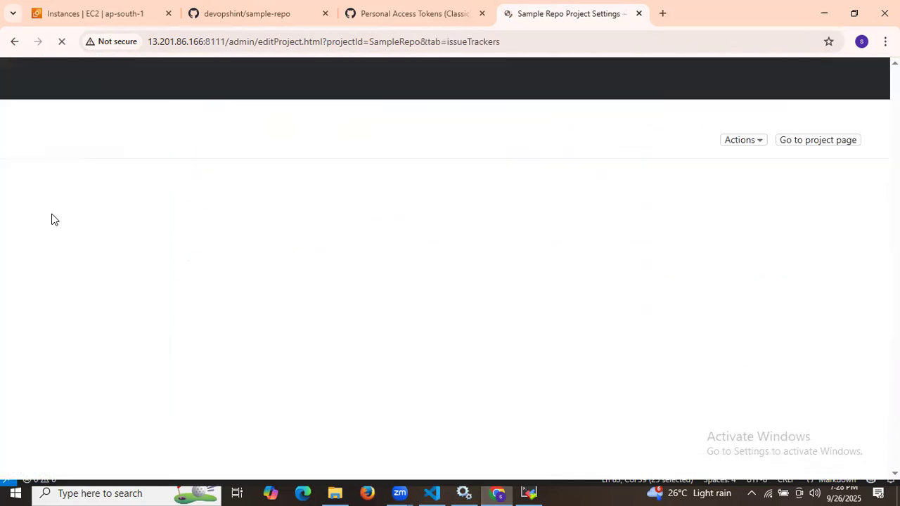
Step: Start a new issue tracker connection with GitHub as the connection type
{"action": "left_click", "coordinate": [225, 271]}
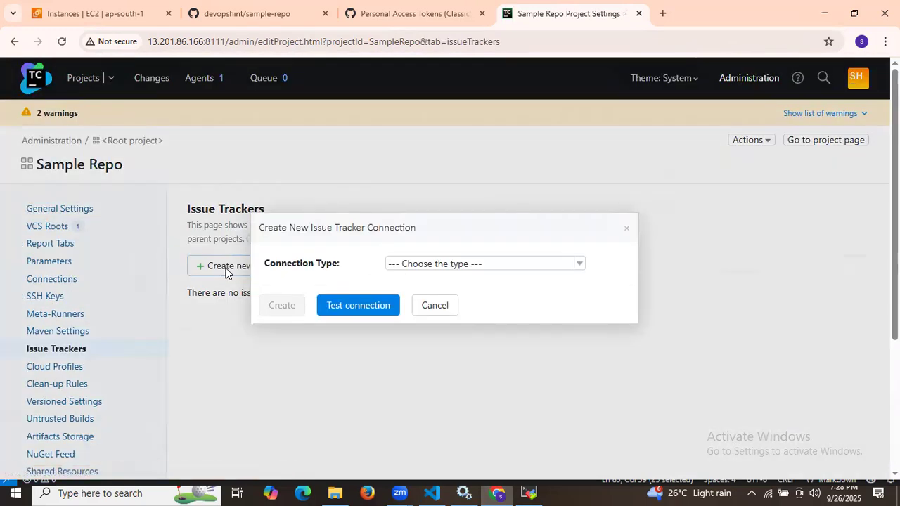
{"action": "left_click", "coordinate": [509, 266]}
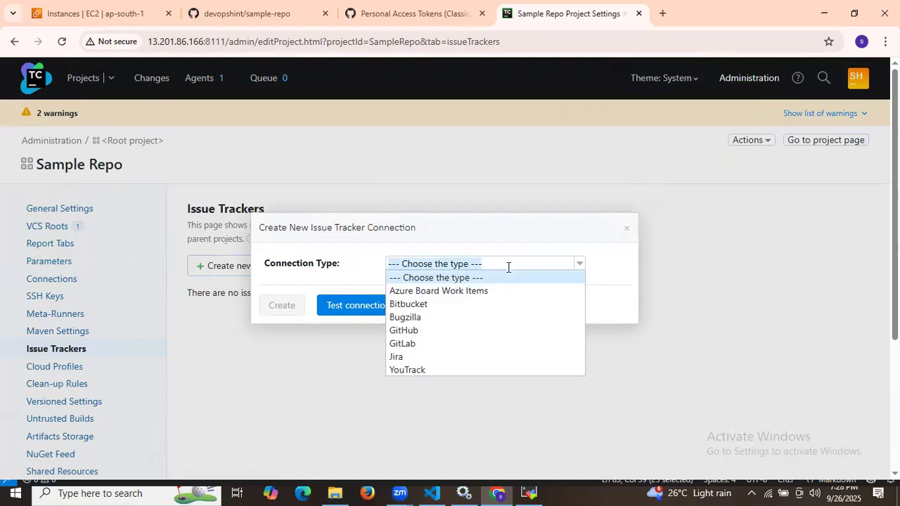
{"action": "left_click", "coordinate": [413, 328]}
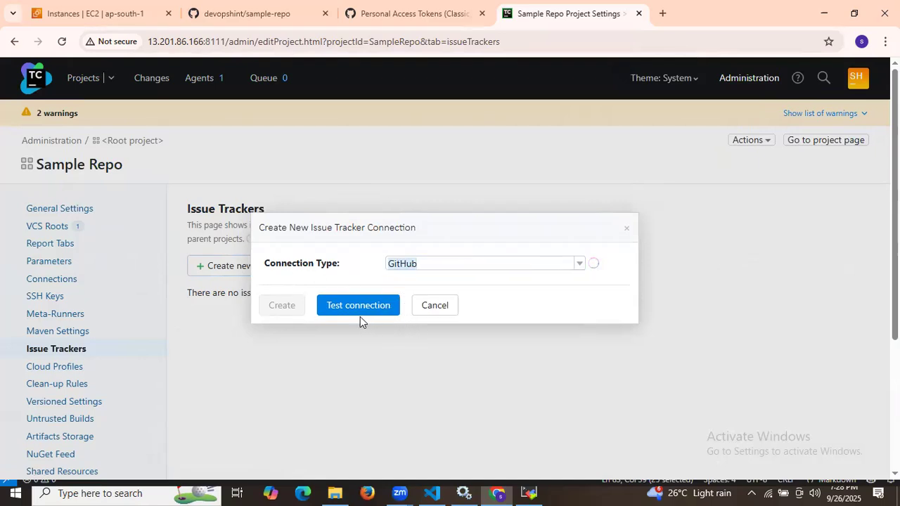
{"action": "left_click", "coordinate": [425, 228]}
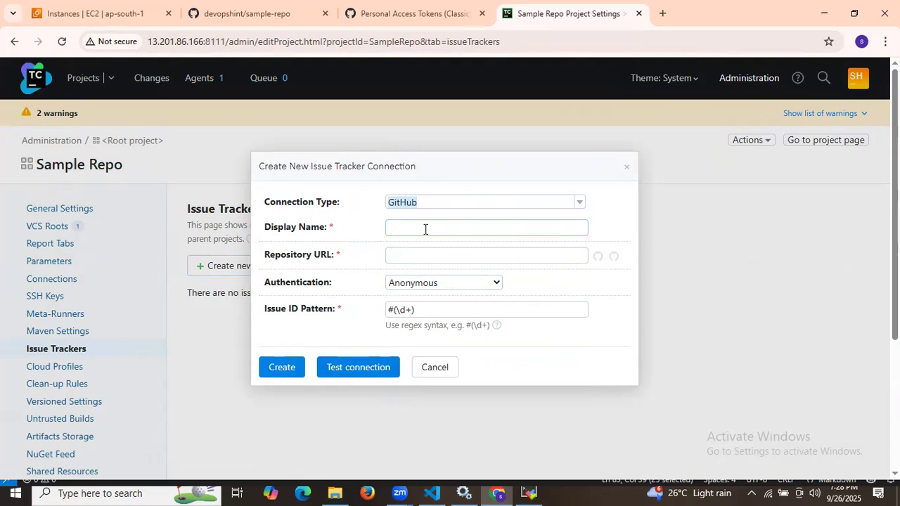
Step: Re-select GitHub as the connection type and name the connection 'My issue'
{"action": "type", "text": "M"}
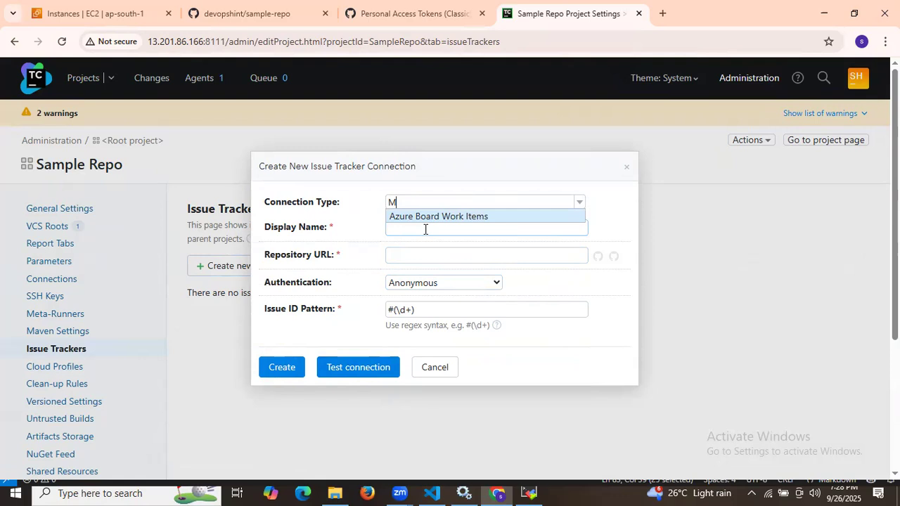
{"action": "left_click", "coordinate": [426, 220]}
{"action": "left_click", "coordinate": [436, 202]}
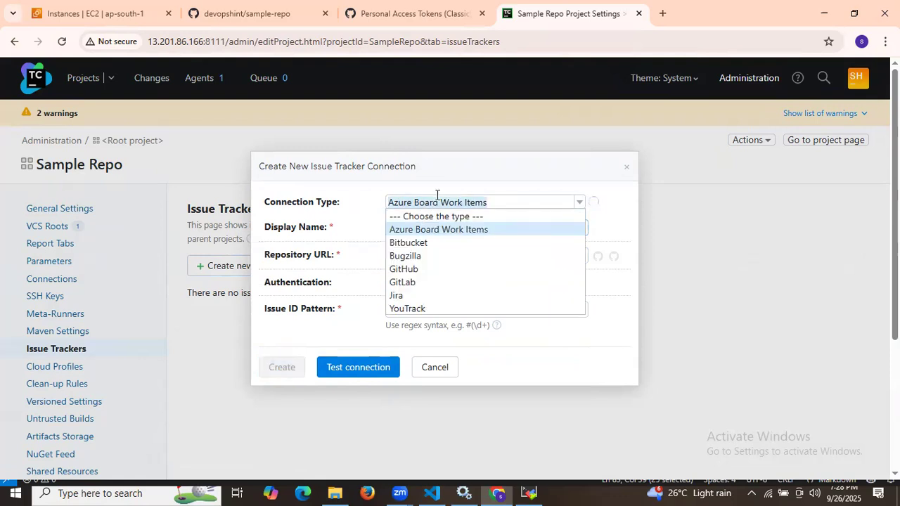
{"action": "left_click", "coordinate": [418, 270]}
{"action": "left_click", "coordinate": [417, 230]}
{"action": "left_click", "coordinate": [417, 230]}
{"action": "type", "text": "My issue"}
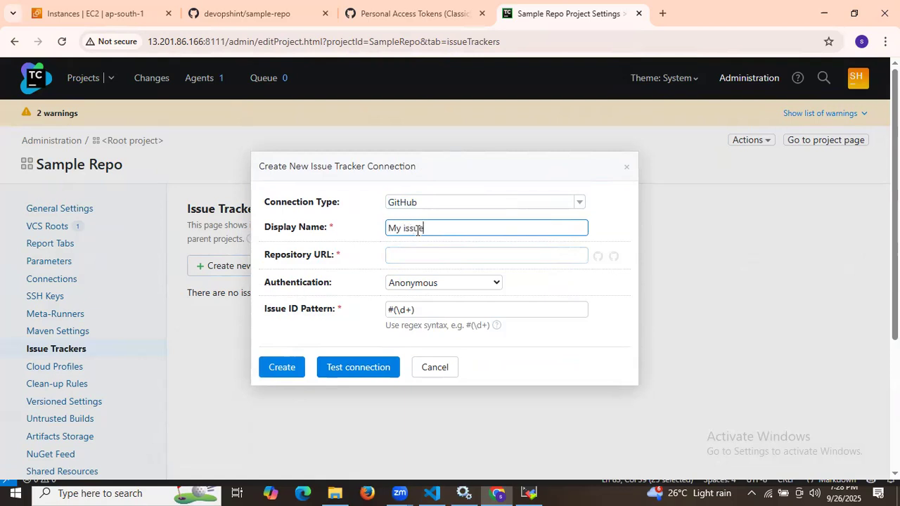
{"action": "left_click", "coordinate": [417, 254]}
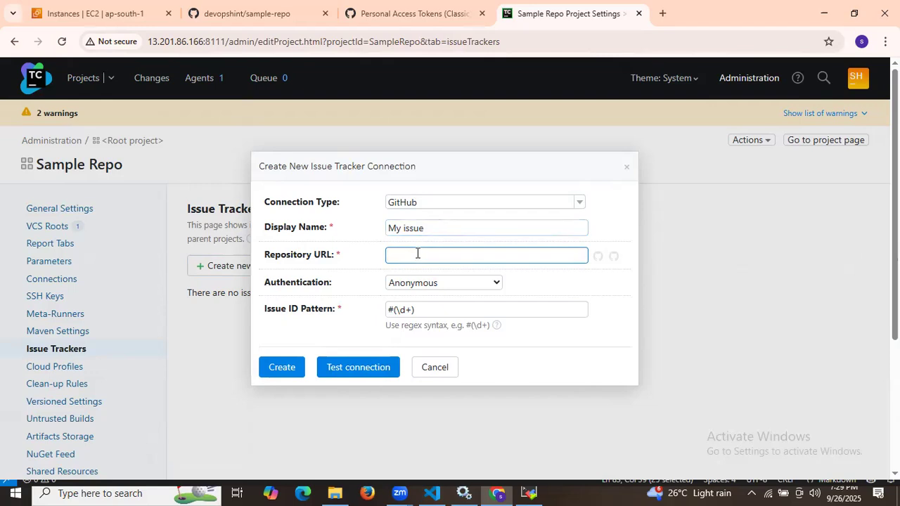
Step: Fill Repository URL with the sample-repo GitHub address, without the .git ending
{"action": "left_click", "coordinate": [260, 14]}
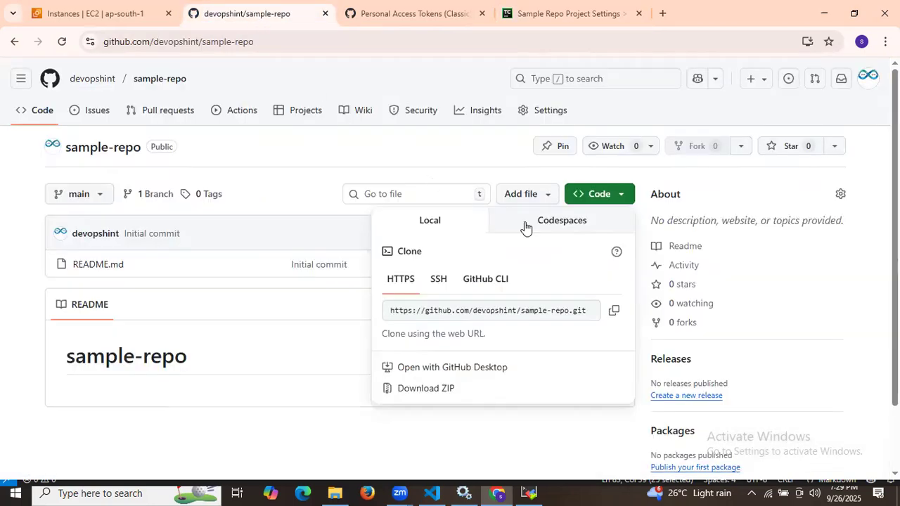
{"action": "left_click", "coordinate": [614, 313]}
{"action": "left_click", "coordinate": [548, 13]}
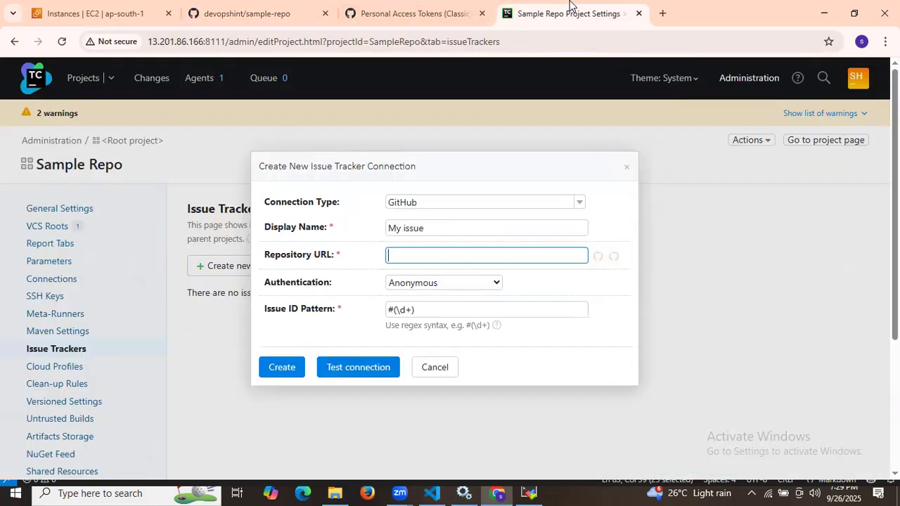
{"action": "key", "text": "ctrl+v"}
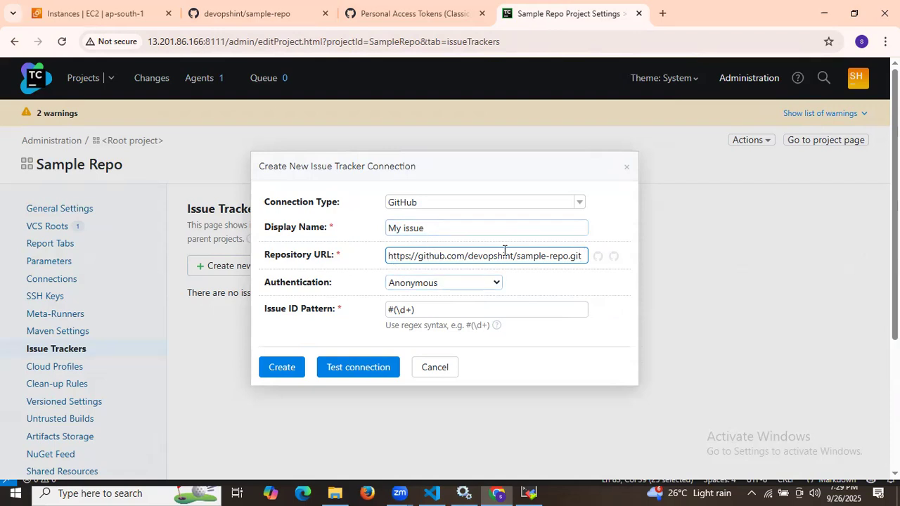
{"action": "left_click", "coordinate": [280, 10]}
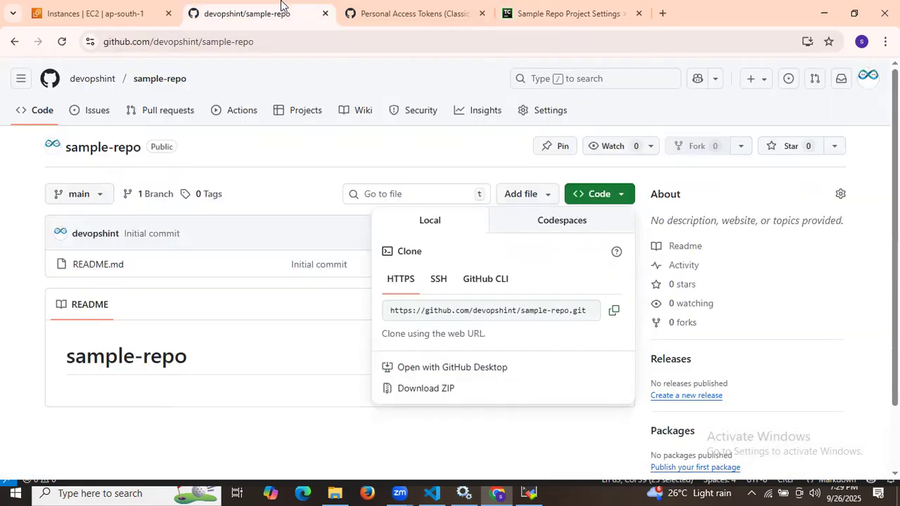
{"action": "left_click", "coordinate": [232, 42]}
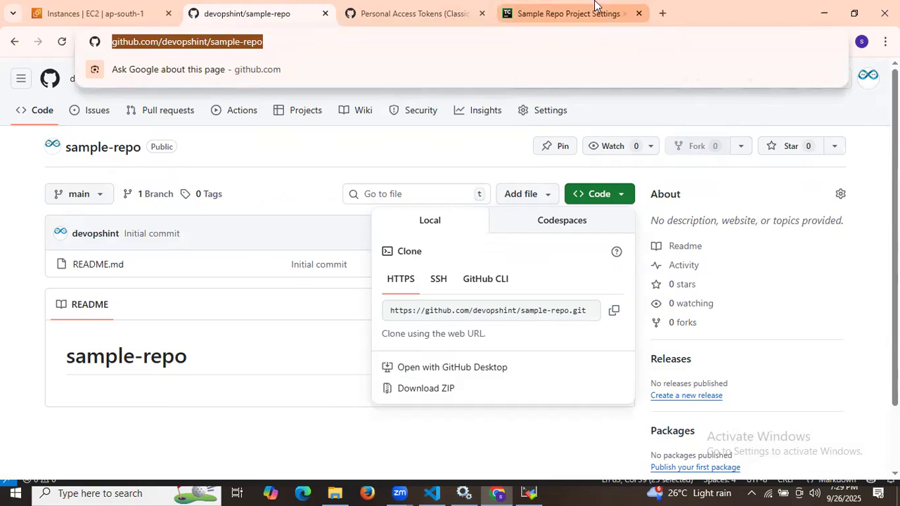
{"action": "left_click", "coordinate": [565, 13]}
{"action": "key", "text": "ctrl+a"}
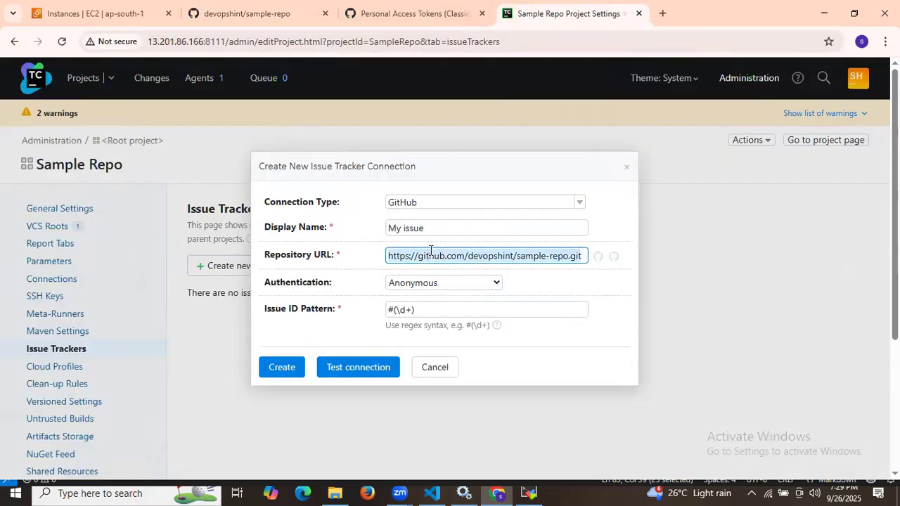
{"action": "key", "text": "ctrl+v"}
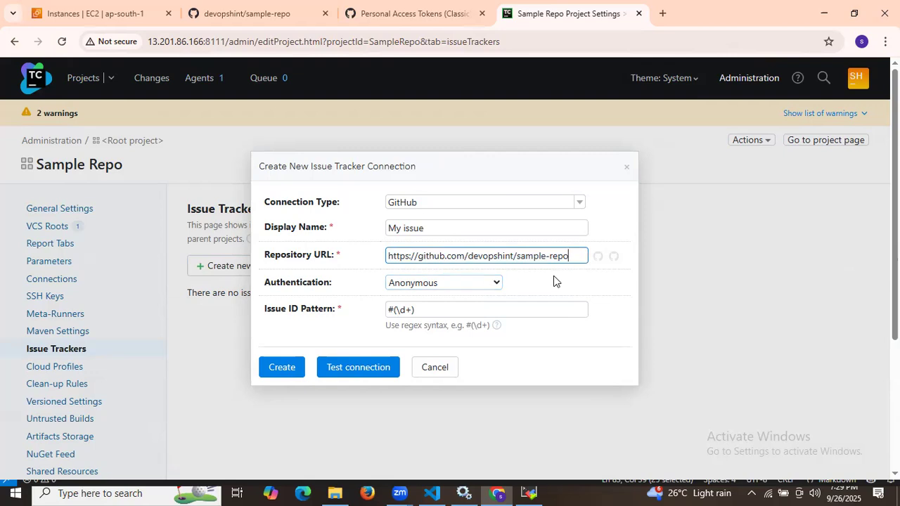
Step: Set Authentication to Access Token and paste in the GitHub personal access token
{"action": "left_click", "coordinate": [479, 285]}
{"action": "left_click", "coordinate": [449, 314]}
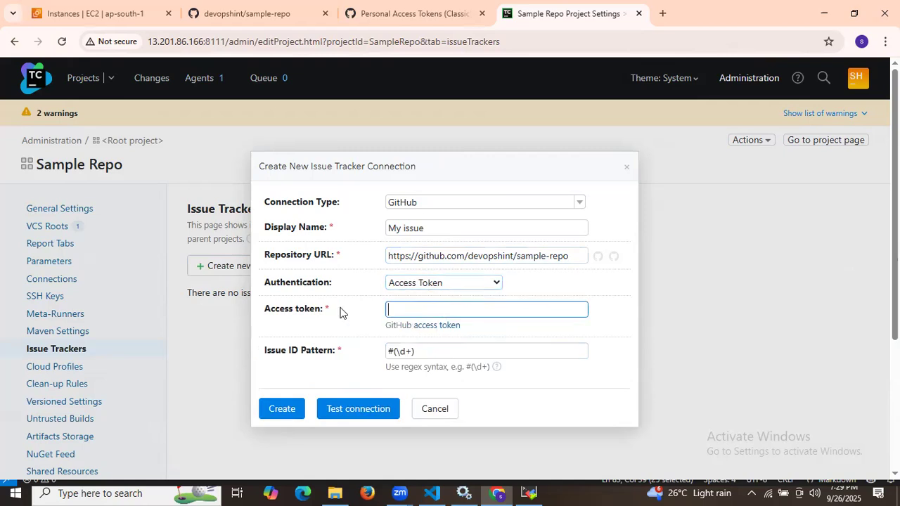
{"action": "left_click", "coordinate": [418, 13]}
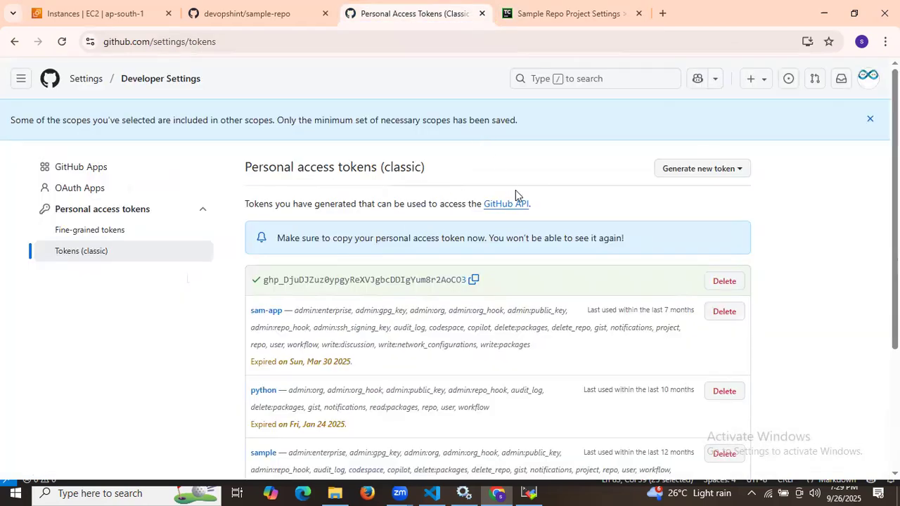
{"action": "left_click", "coordinate": [472, 280]}
{"action": "key", "text": "ctrl+Tab"}
{"action": "left_click", "coordinate": [417, 312]}
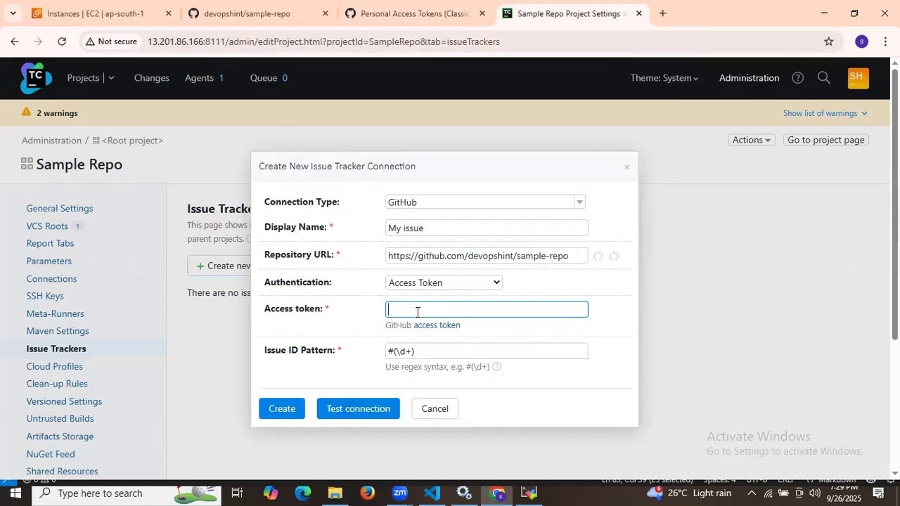
{"action": "key", "text": "ctrl+v"}
Step: Open the connection test, then dismiss it without running and review the filled form
{"action": "left_click", "coordinate": [351, 409]}
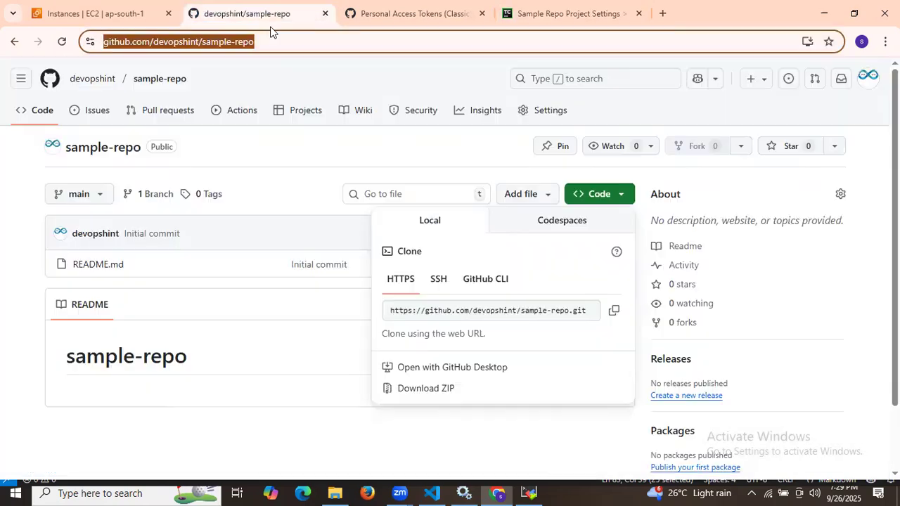
{"action": "left_click", "coordinate": [266, 12]}
{"action": "left_click", "coordinate": [253, 370]}
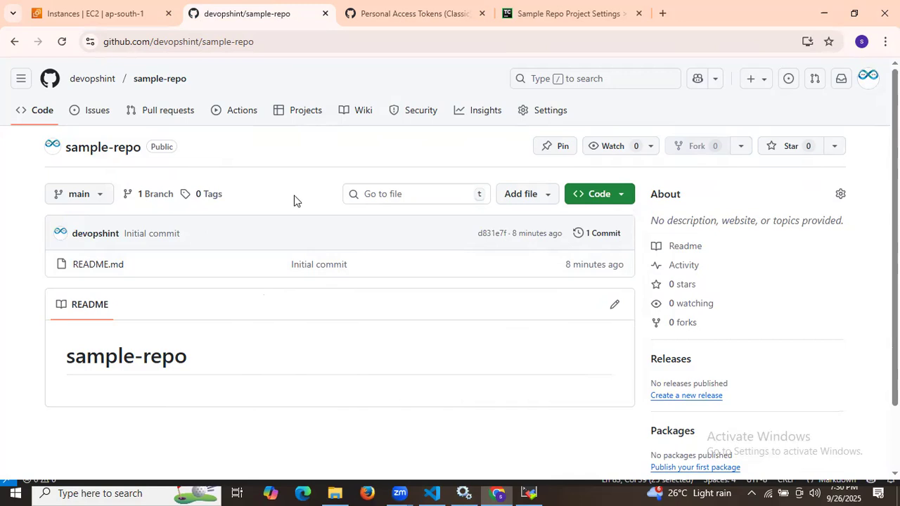
{"action": "left_click", "coordinate": [602, 5]}
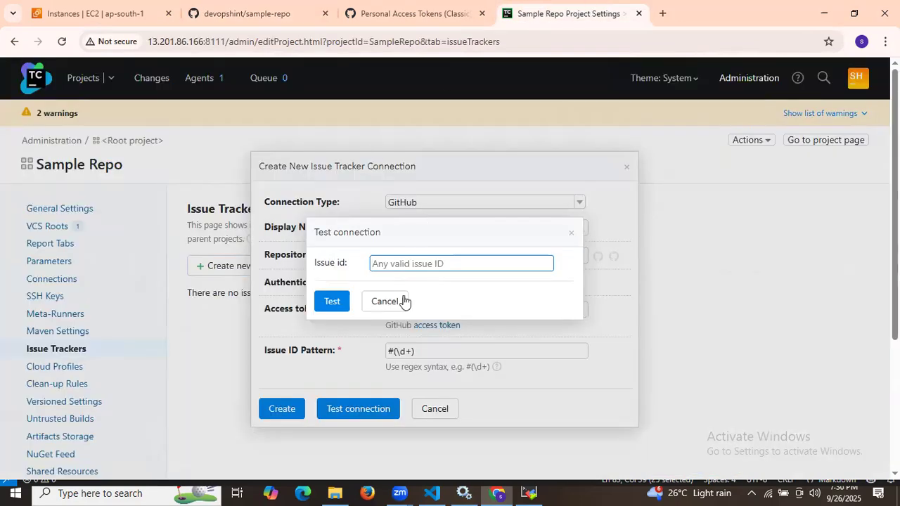
{"action": "left_click", "coordinate": [244, 14]}
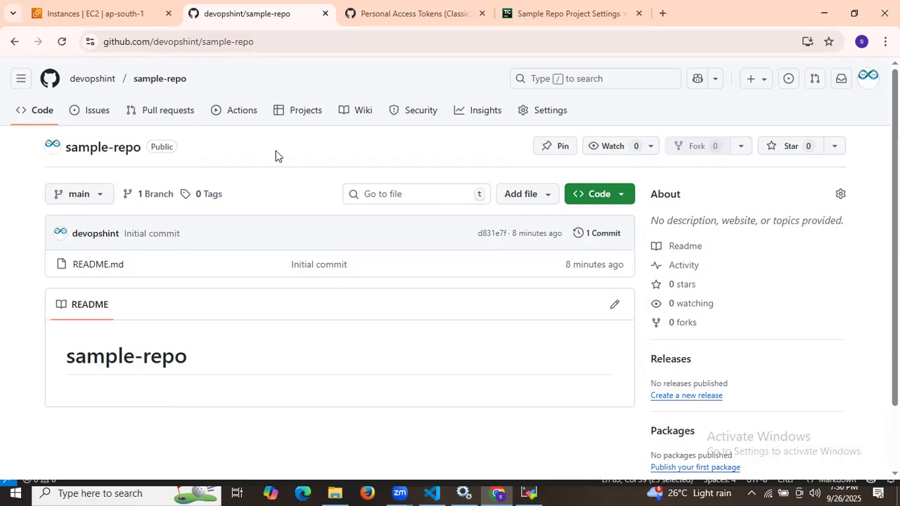
{"action": "left_click", "coordinate": [550, 10]}
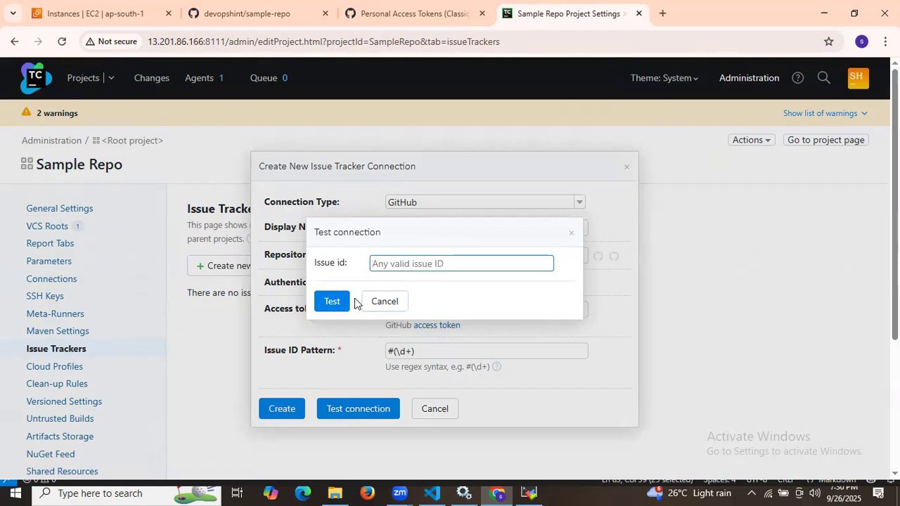
{"action": "left_click", "coordinate": [385, 302]}
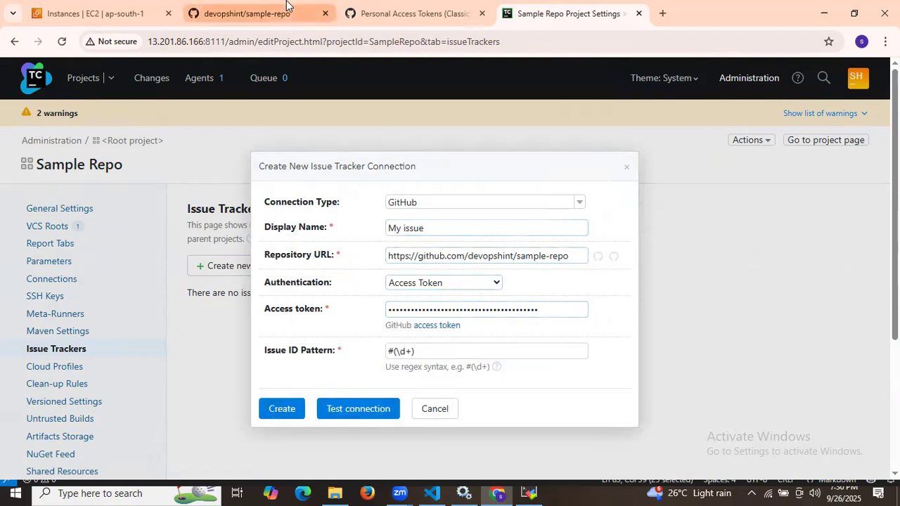
{"action": "left_click", "coordinate": [253, 13]}
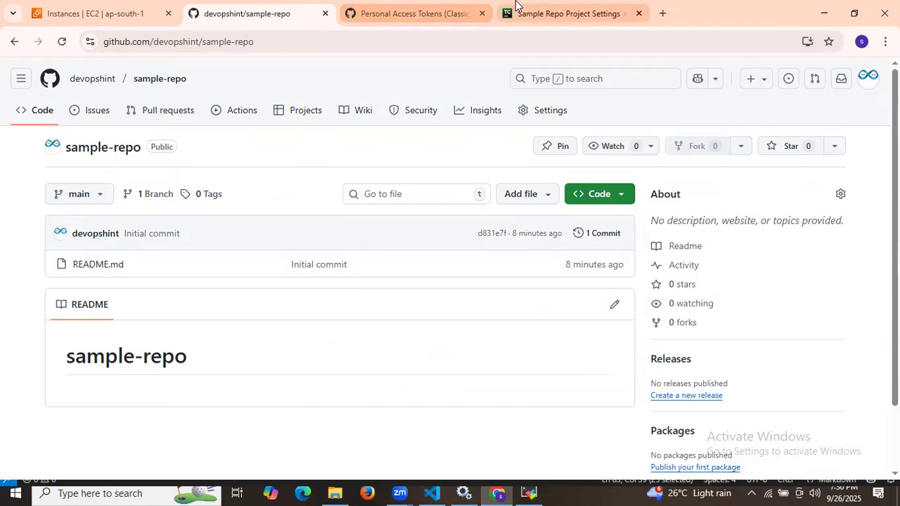
{"action": "left_click", "coordinate": [517, 11]}
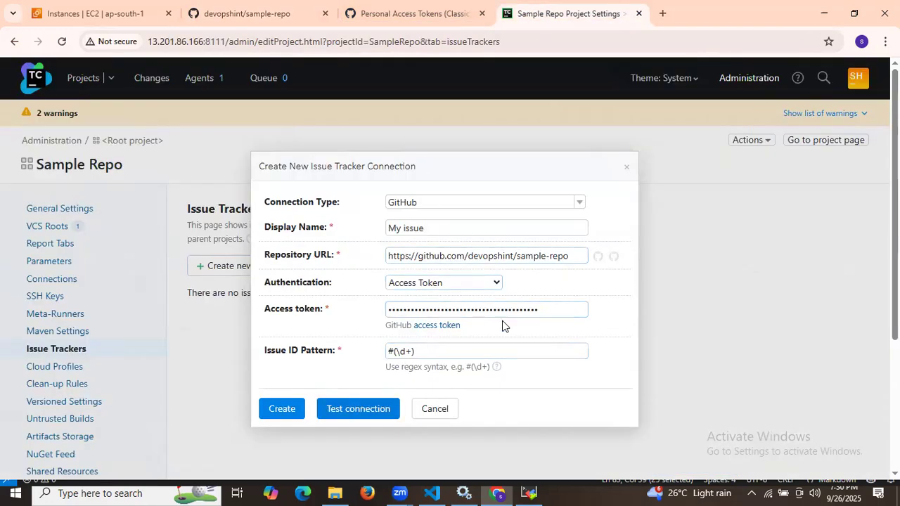
Step: Create the GitHub: My issue tracker connection
{"action": "left_click", "coordinate": [291, 408]}
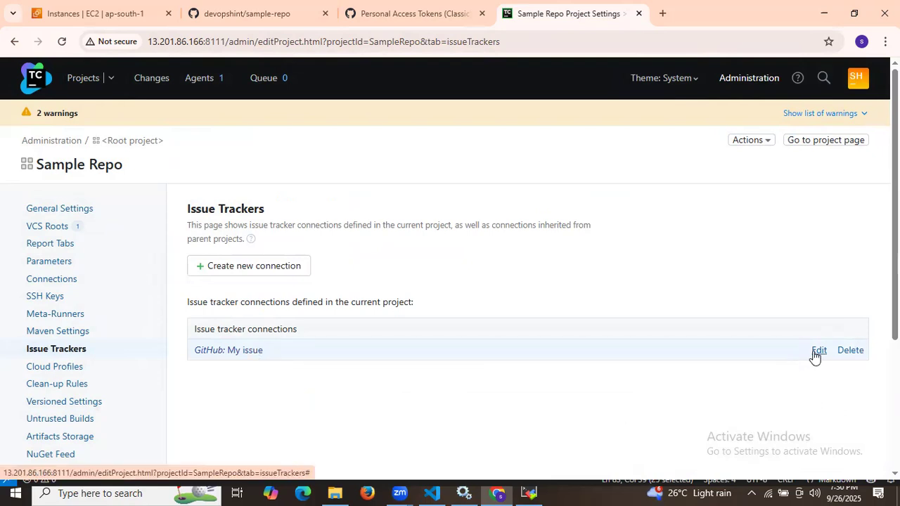
{"action": "scroll", "coordinate": [533, 324], "scroll_direction": "down", "scroll_amount": 3}
{"action": "scroll", "coordinate": [532, 325], "scroll_direction": "up", "scroll_amount": 1}
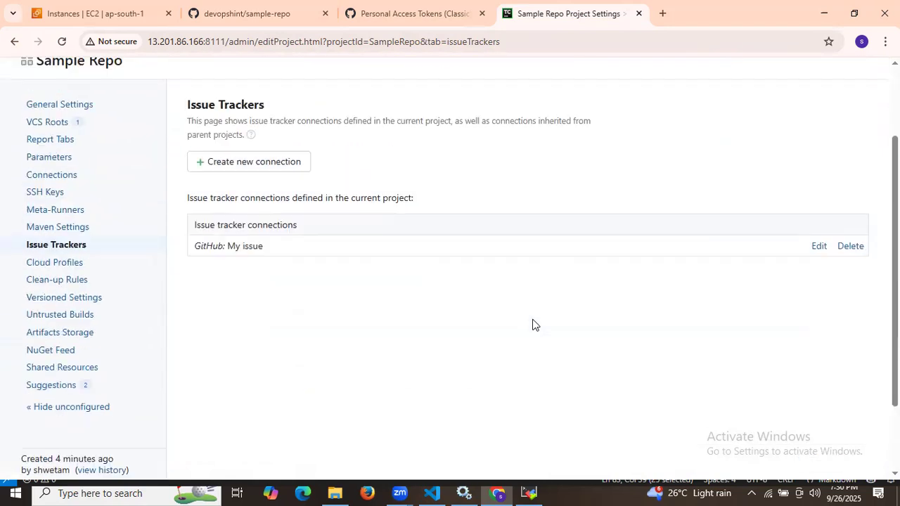
{"action": "scroll", "coordinate": [532, 325], "scroll_direction": "up", "scroll_amount": 2}
Step: Go to the Sample Repo project overview page
{"action": "left_click", "coordinate": [802, 141]}
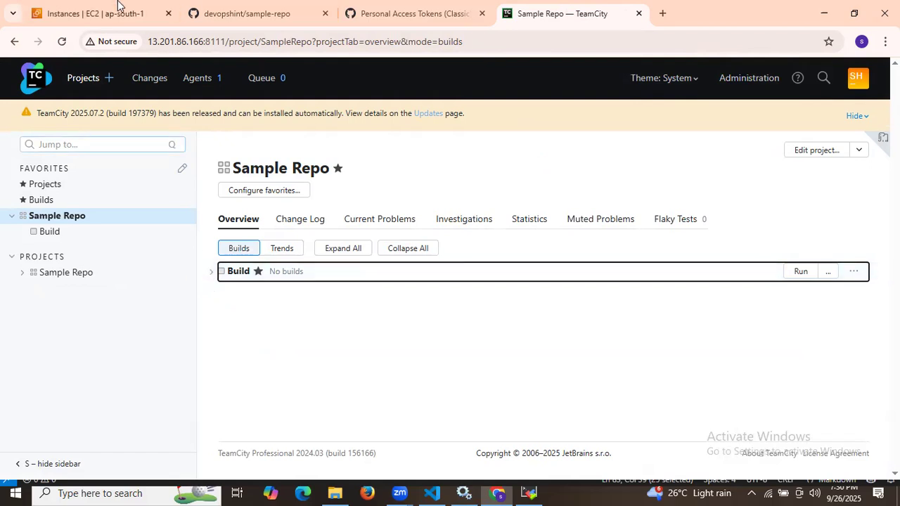
{"action": "left_click", "coordinate": [274, 10]}
{"action": "left_click", "coordinate": [602, 6]}
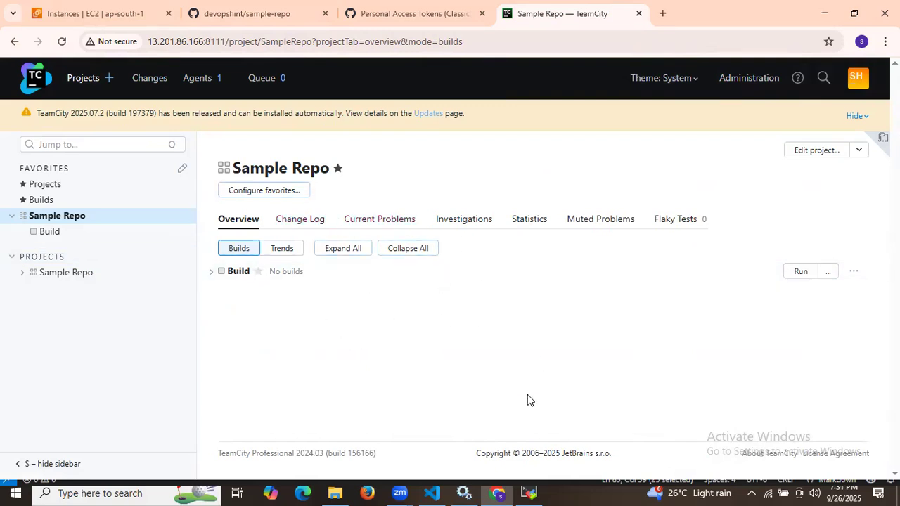
Step: Return to the TeamCity–GitHub integration notes in VS Code and select their title line
{"action": "left_click", "coordinate": [432, 493]}
{"action": "scroll", "coordinate": [473, 282], "scroll_direction": "up", "scroll_amount": 18}
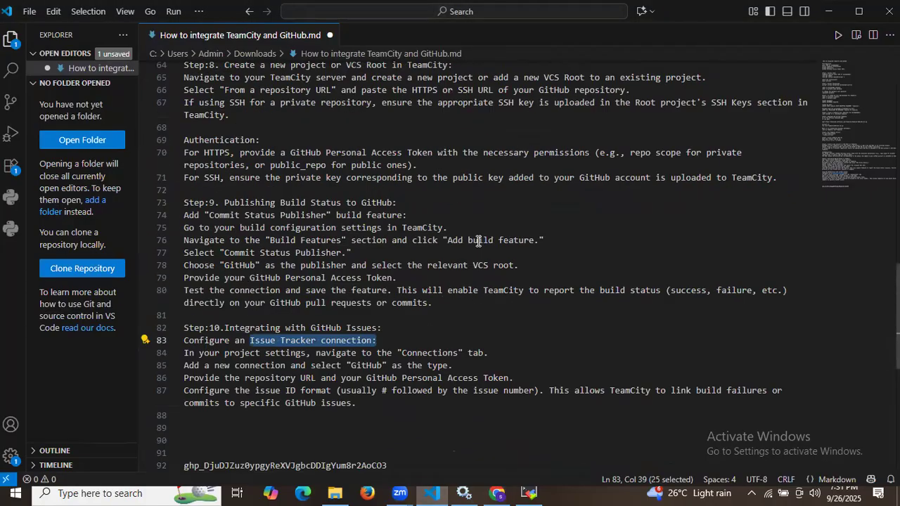
{"action": "scroll", "coordinate": [478, 241], "scroll_direction": "up", "scroll_amount": 7}
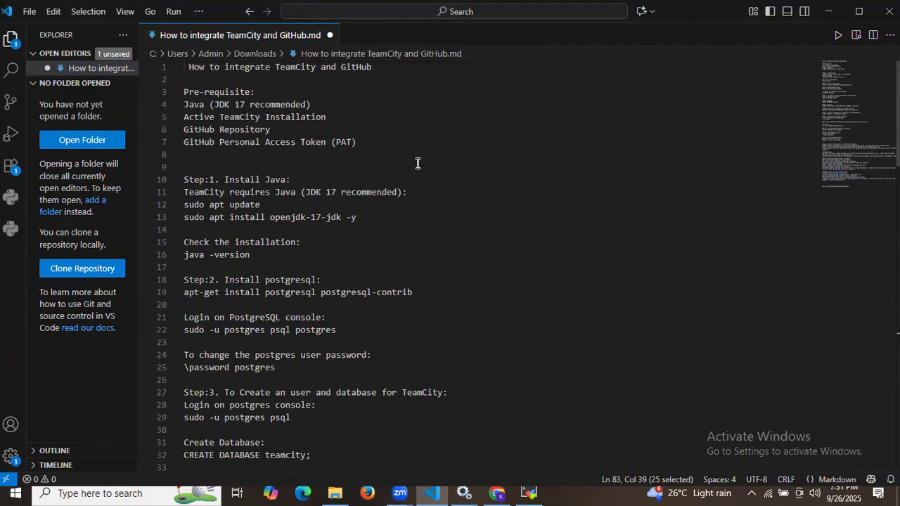
{"action": "left_click_drag", "start_coordinate": [187, 66], "coordinate": [372, 66]}
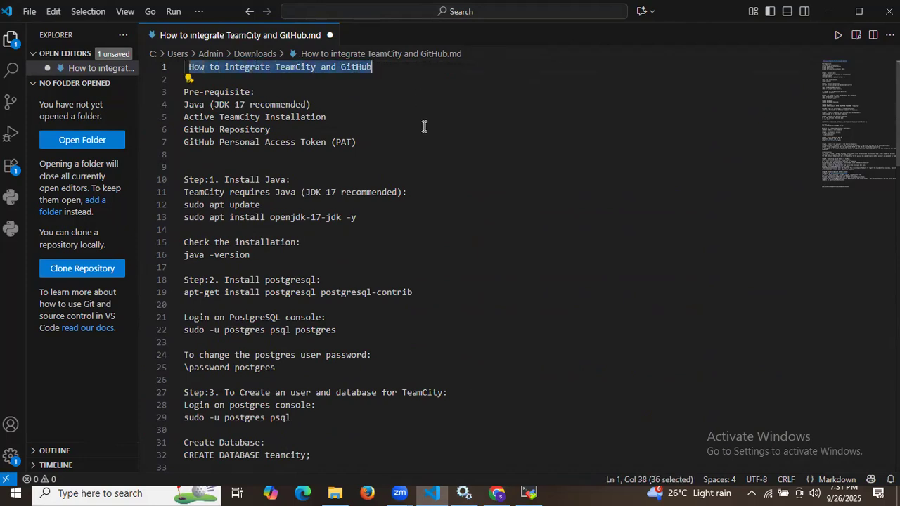